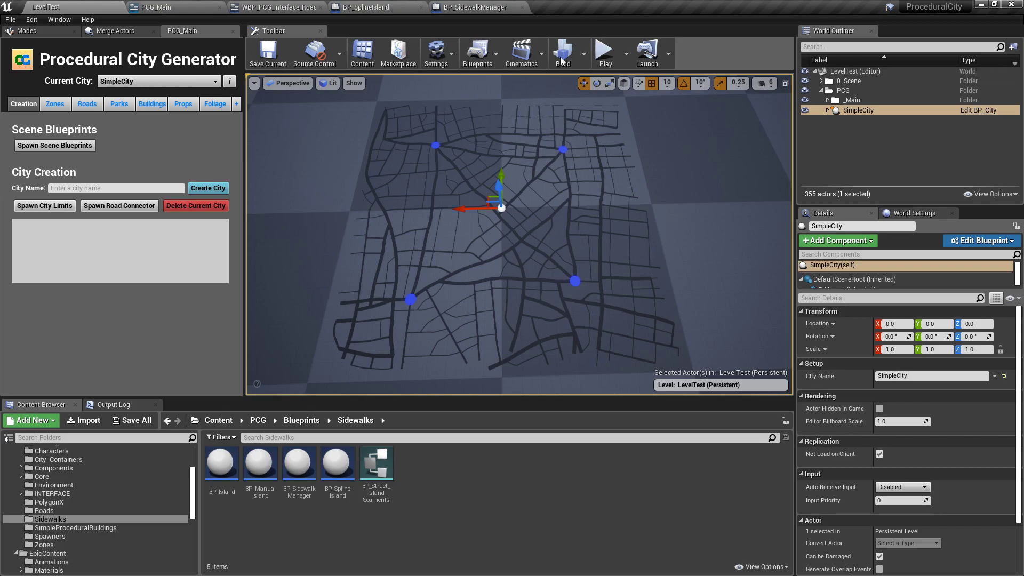
Step: Examine the different road types in the city by selecting a main road, a minor road and a side road
right_drag(522, 166, 613, 152)
key(w)
key(a)
key(w)
mouse_move(492, 243)
right_down()
mouse_move(538, 251)
mouse_move(525, 264)
mouse_move(493, 244)
right_up()
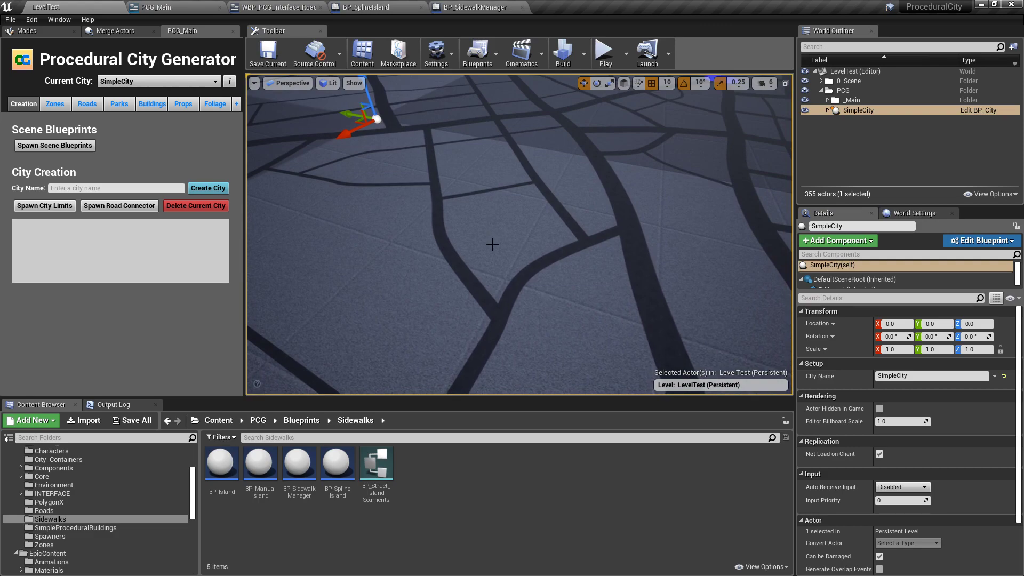
click(563, 211)
click(634, 228)
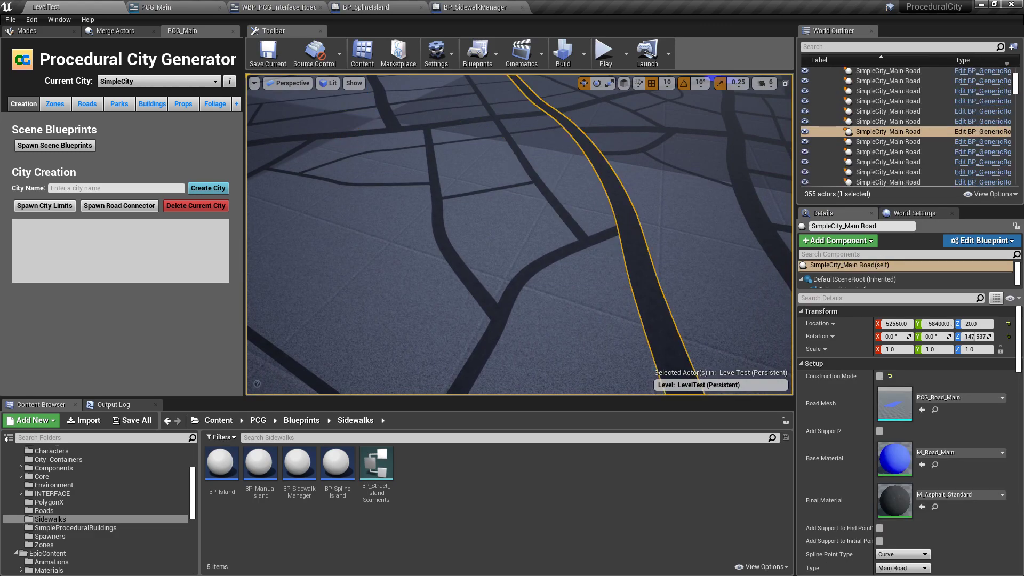
click(590, 244)
click(501, 188)
Step: Survey the blocks enclosed by roads around the selected side road, including the road network as a whole
key(d)
right_drag(598, 229, 423, 176)
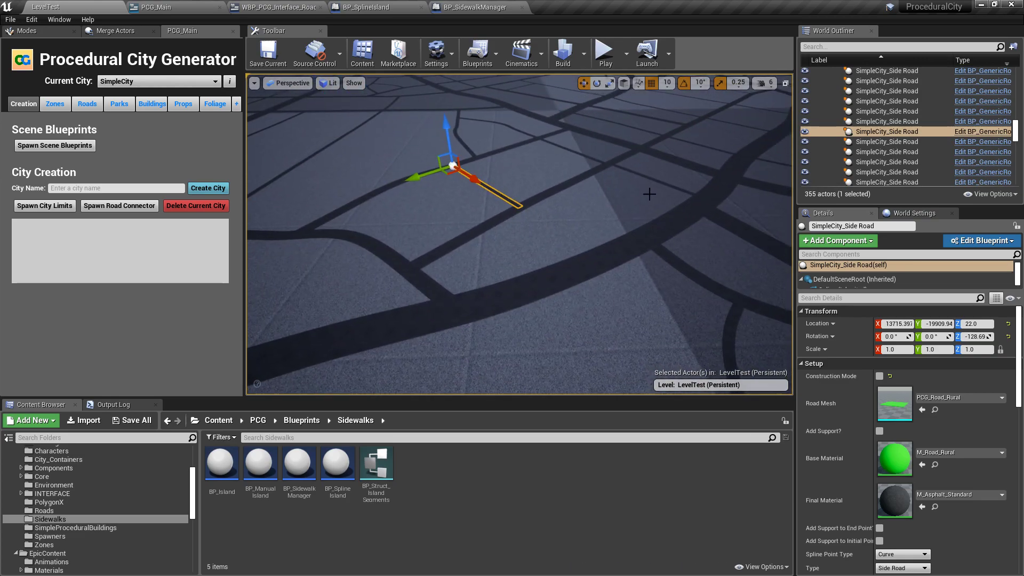
key(w)
right_drag(562, 175, 464, 183)
key(e)
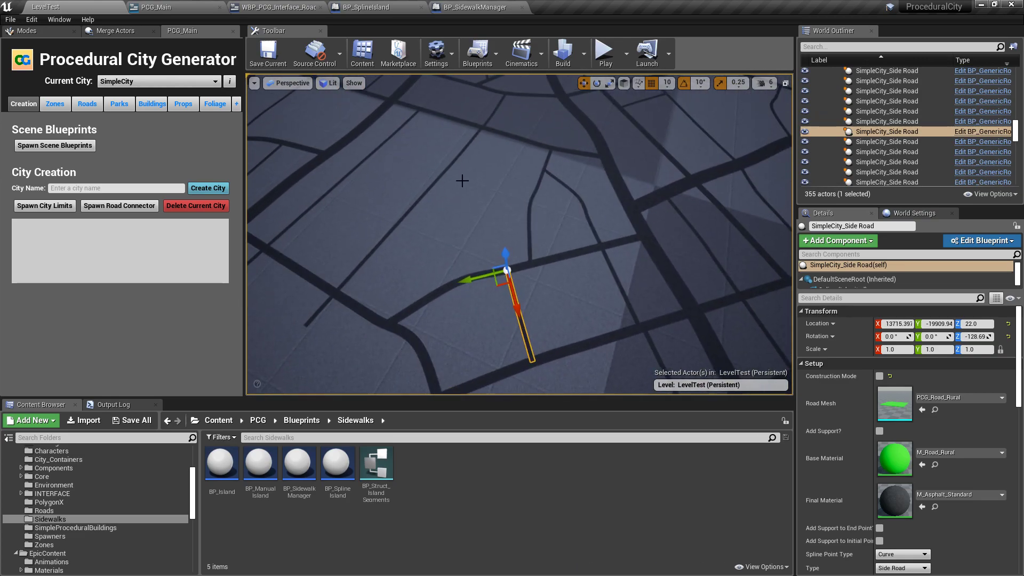
key(a)
right_drag(525, 208, 672, 160)
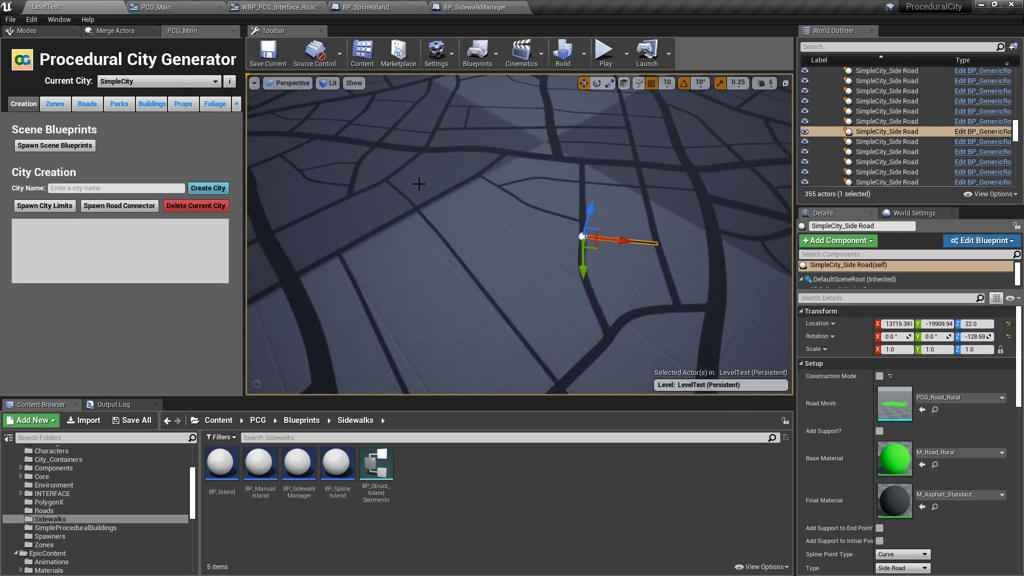
right_drag(528, 281, 550, 294)
key(w)
right_drag(565, 203, 504, 218)
key(d)
scroll(565, 203, down, 8)
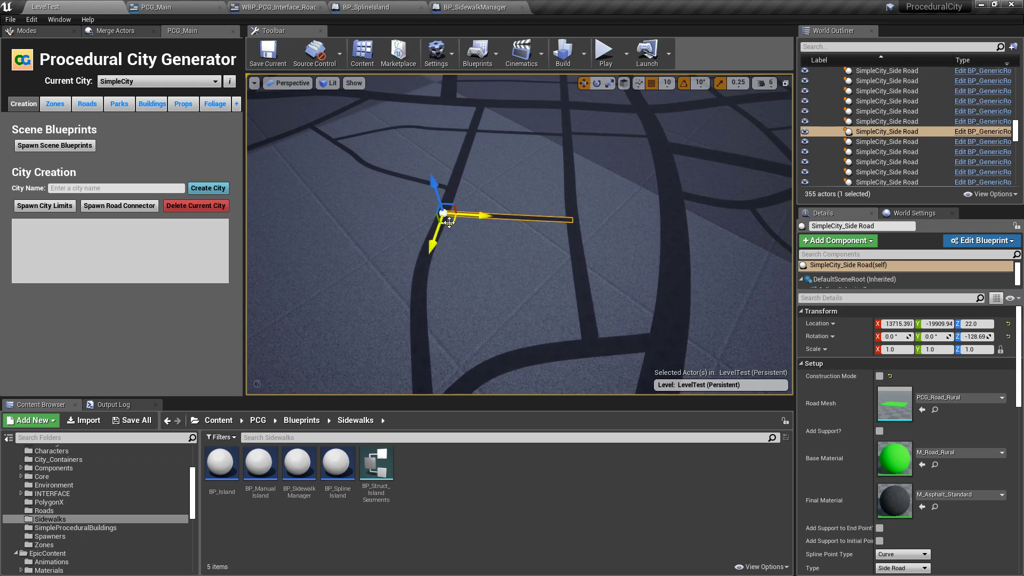
right_drag(478, 233, 438, 271)
key(w)
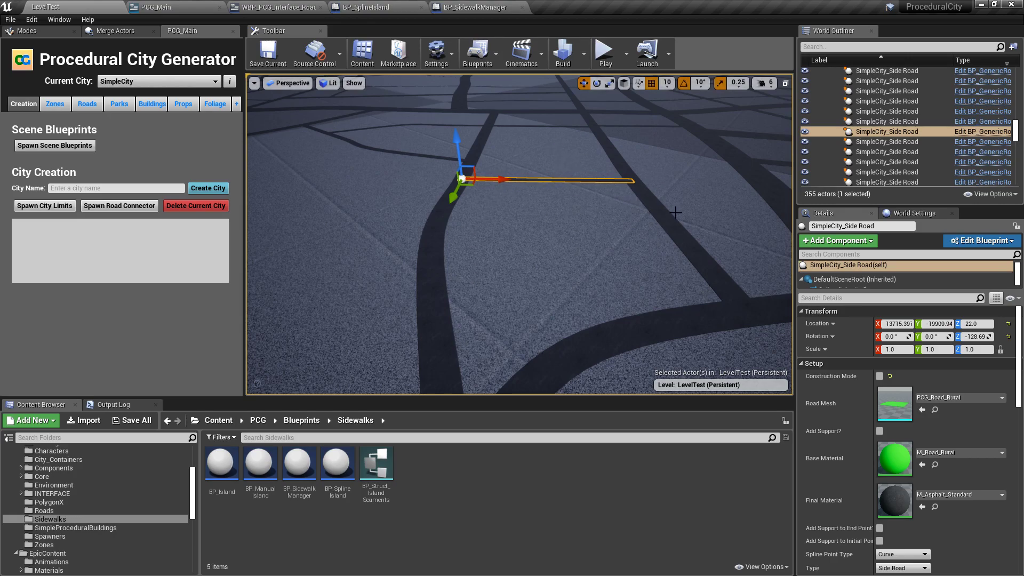
key(s)
right_drag(585, 208, 654, 272)
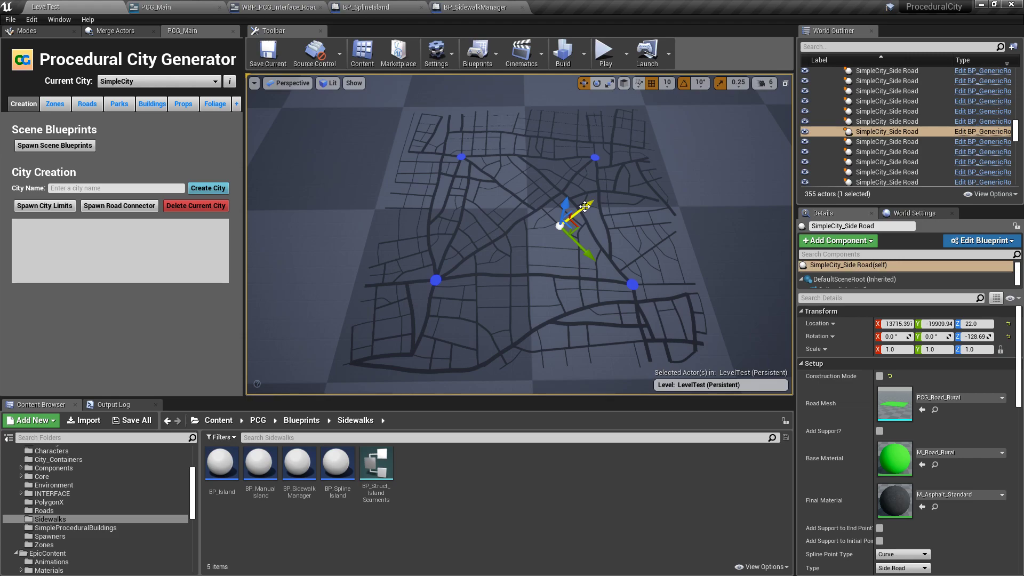
Step: Select a long main road and examine its course and the roads meeting it
key(w)
right_drag(521, 159, 671, 152)
key(w)
key(w)
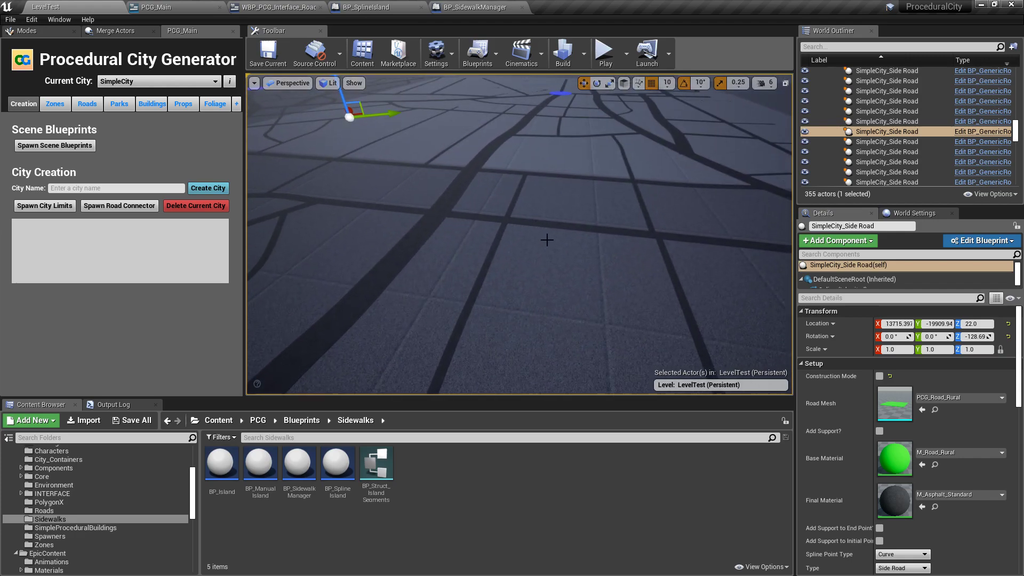
right_drag(546, 235, 544, 240)
click(500, 213)
click(496, 210)
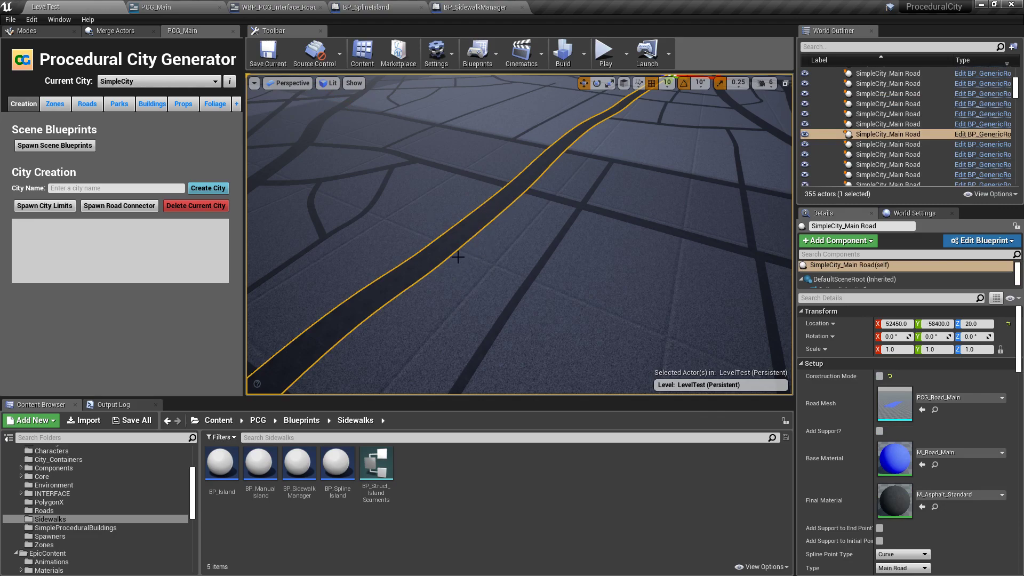
right_drag(574, 219, 547, 188)
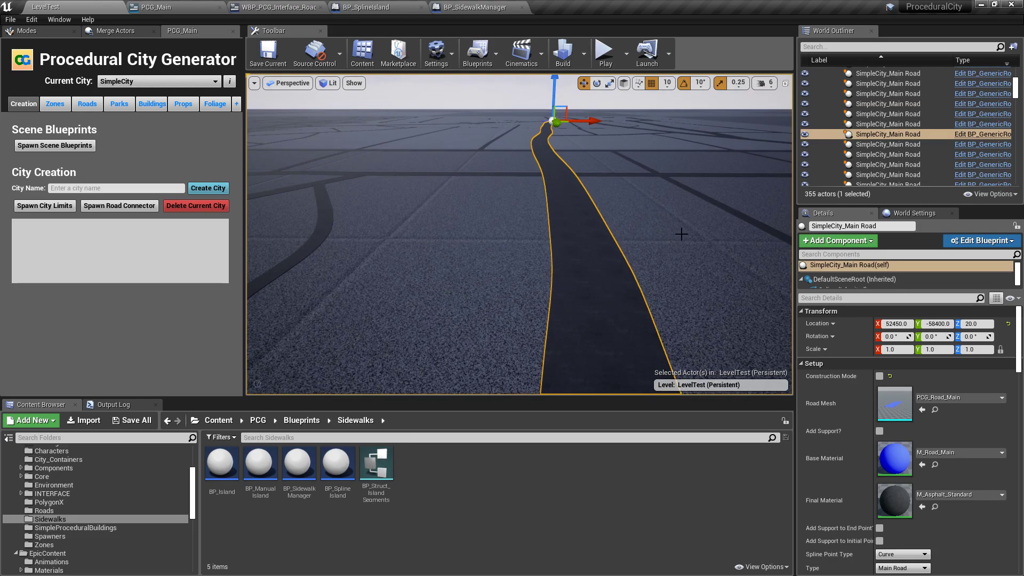
right_drag(627, 268, 533, 270)
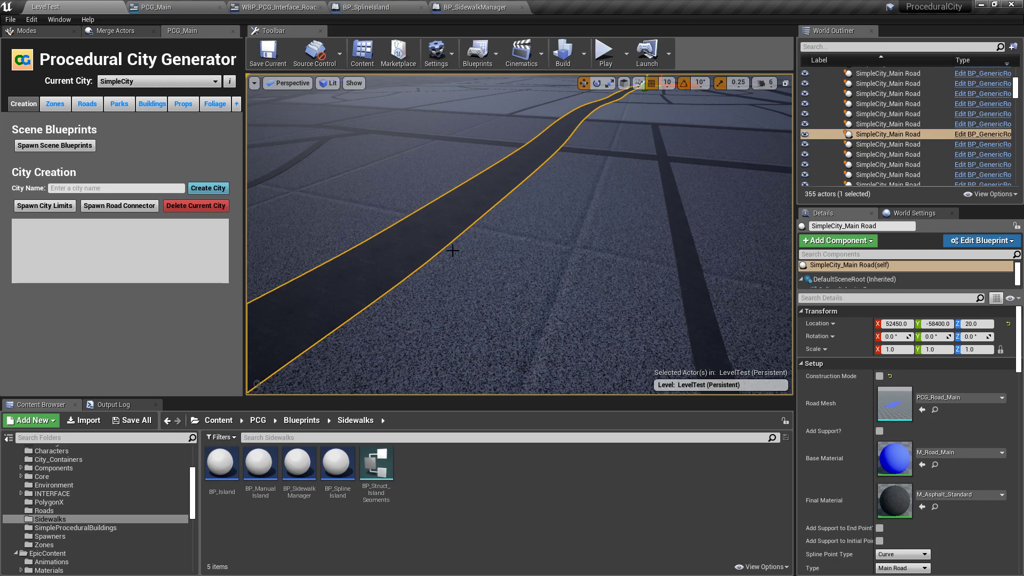
Step: Select the minor roads that branch off the main road and compare where they start
key(s)
mouse_move(509, 243)
right_down()
mouse_move(416, 221)
mouse_move(499, 246)
mouse_move(488, 251)
mouse_move(523, 235)
right_up()
key(d)
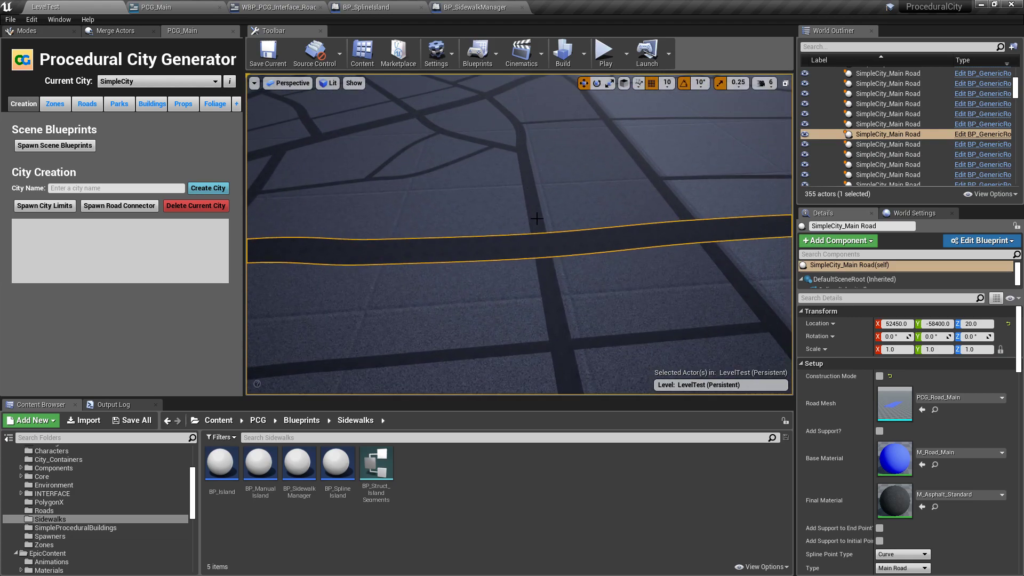
click(522, 164)
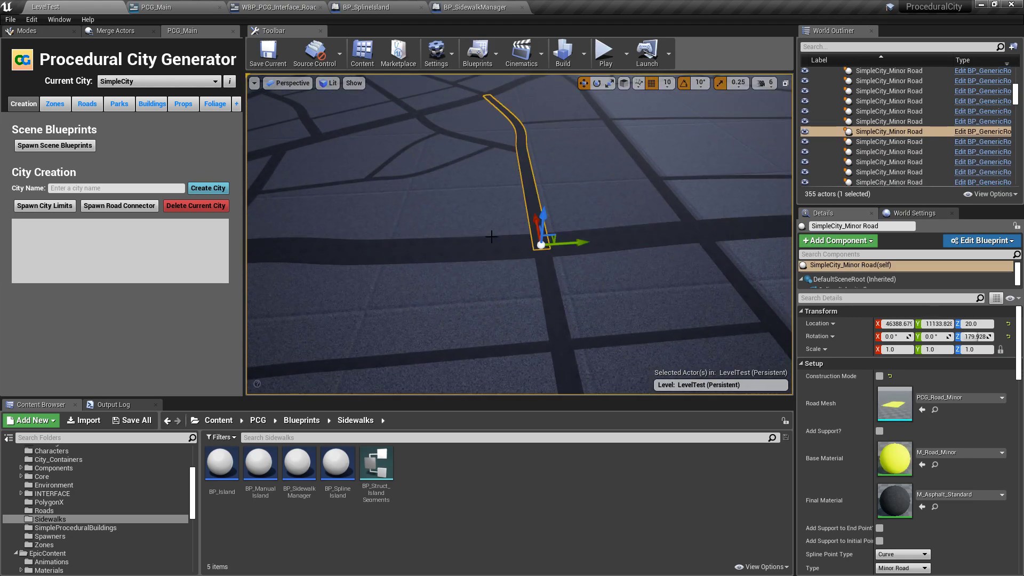
click(553, 230)
click(686, 207)
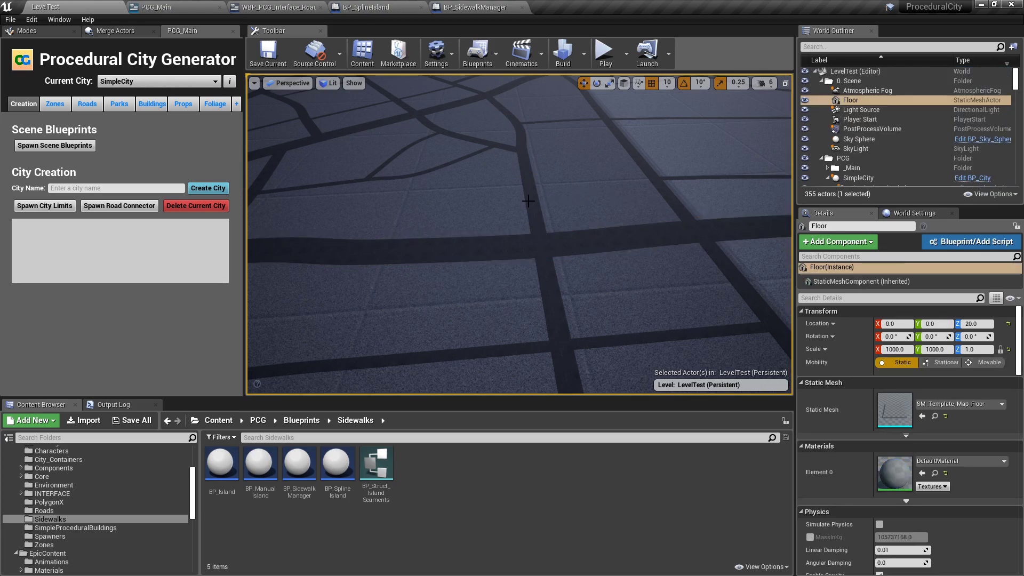
click(528, 200)
click(651, 176)
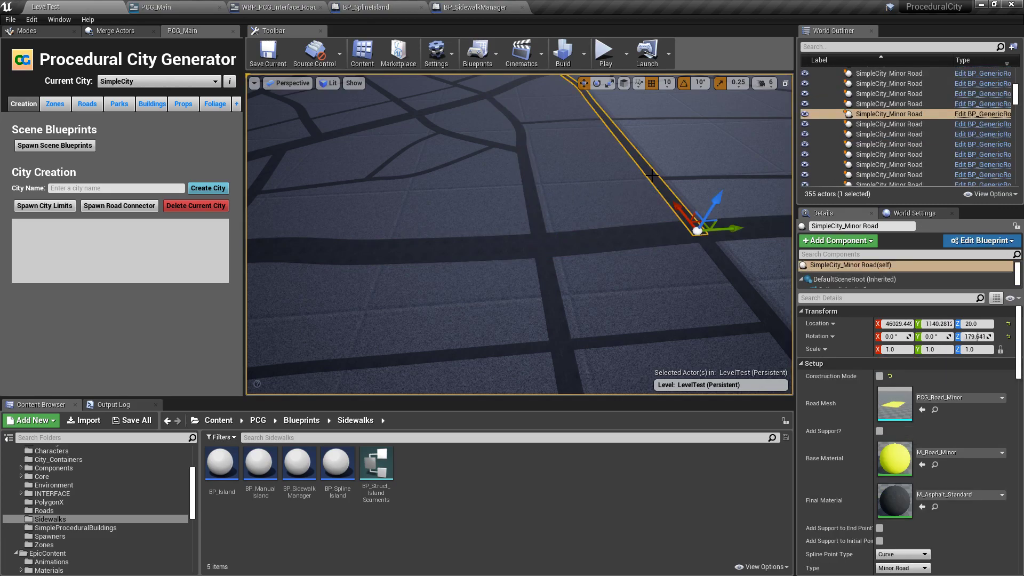
Step: Examine how the minor road overlaps the main road, and select the adjoining main and side roads for comparison
mouse_move(561, 177)
right_down()
mouse_move(661, 168)
mouse_move(667, 155)
mouse_move(560, 178)
right_up()
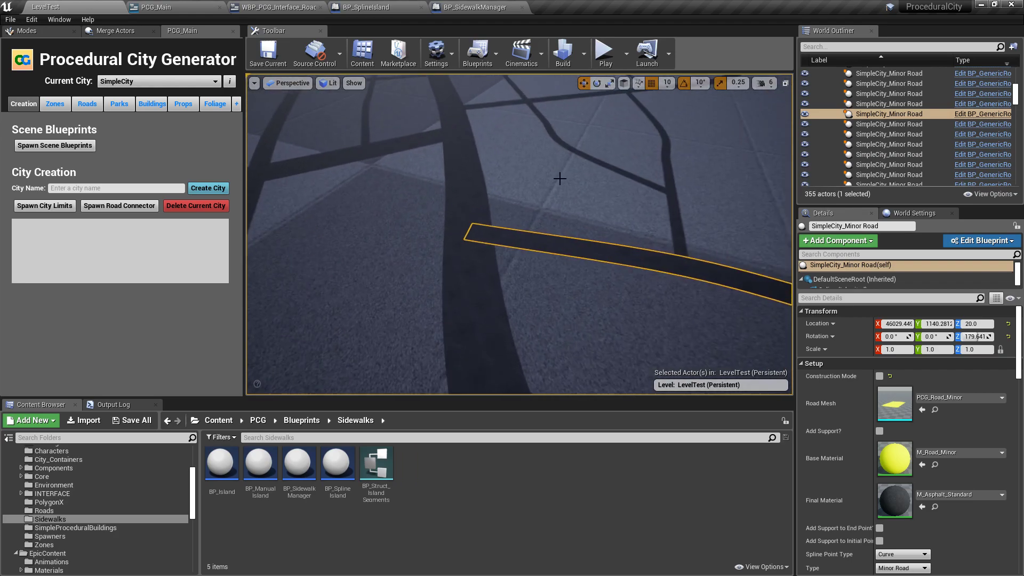
click(471, 202)
click(510, 241)
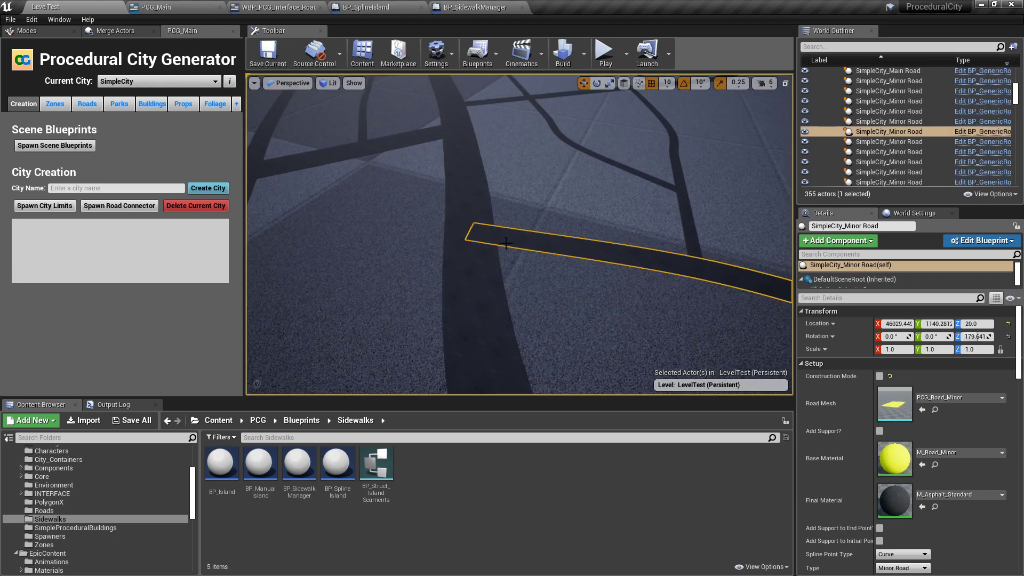
click(553, 124)
click(458, 129)
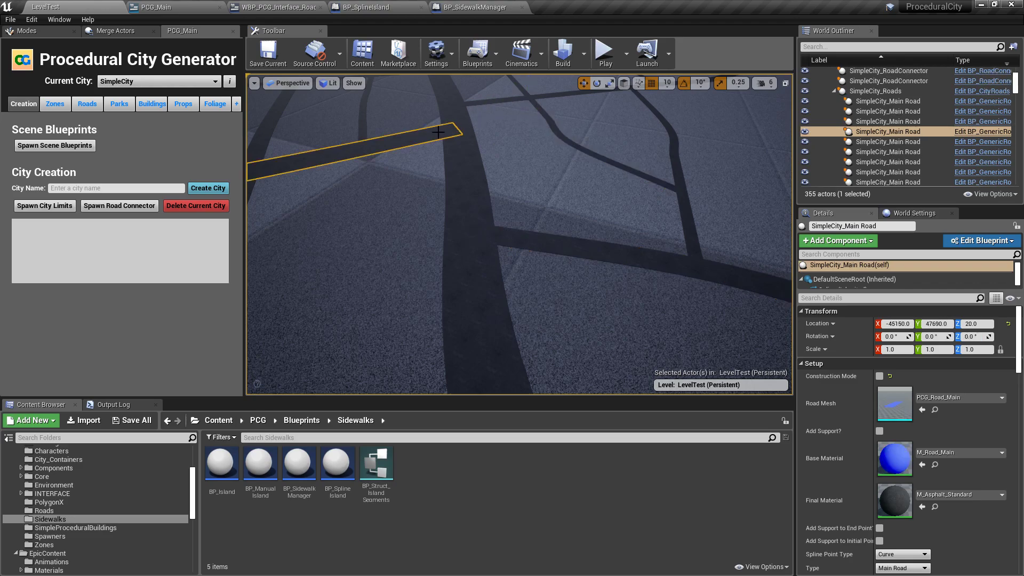
click(630, 170)
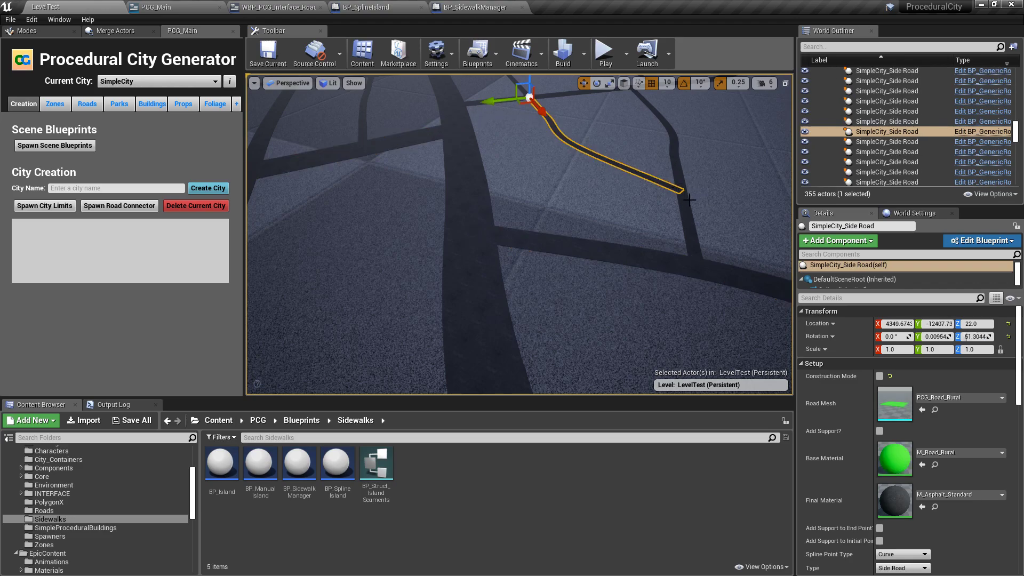
Step: Inspect the T-junction of two side roads, selecting each one to check how their ends overlap
right_drag(682, 201, 483, 286)
click(561, 283)
key(Escape)
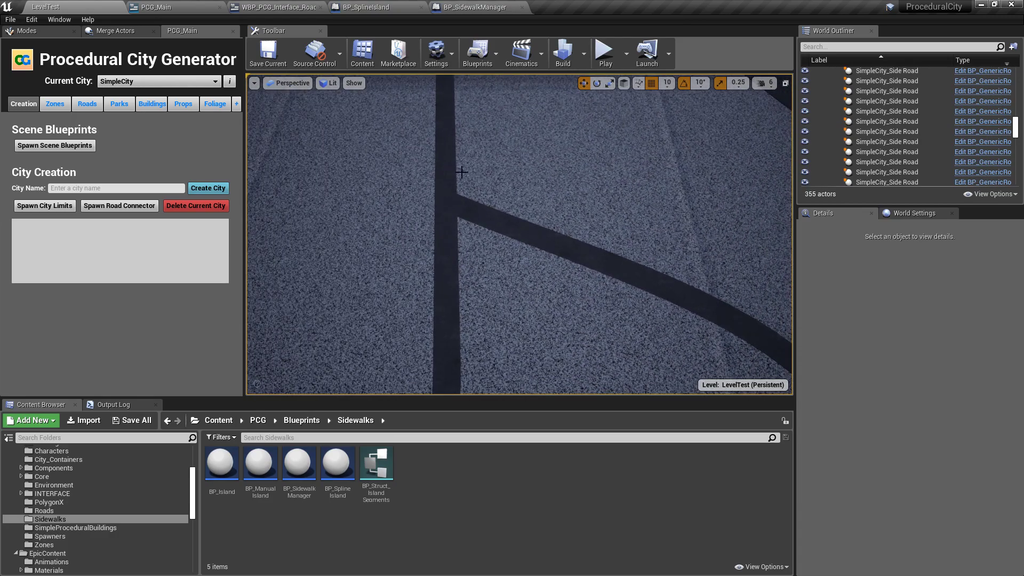
click(445, 141)
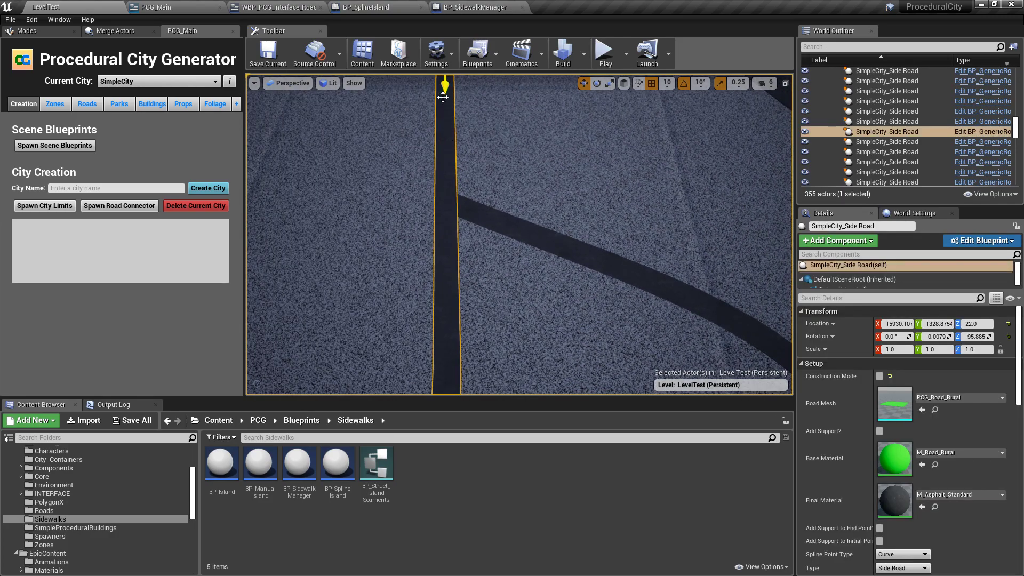
right_drag(462, 224, 446, 190)
click(497, 196)
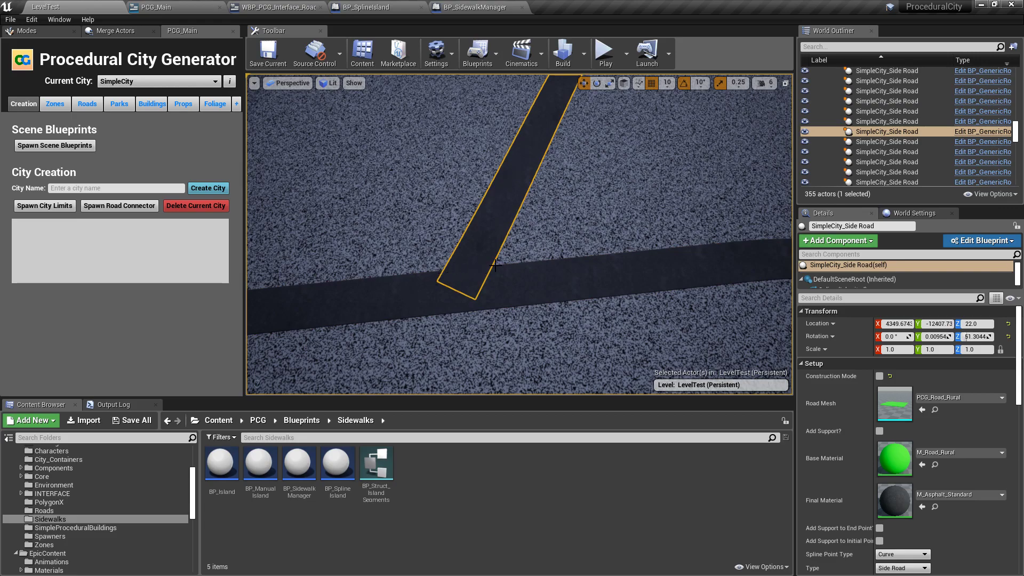
click(416, 276)
right_drag(585, 237, 448, 178)
click(449, 213)
click(439, 178)
click(455, 259)
right_drag(456, 259, 533, 240)
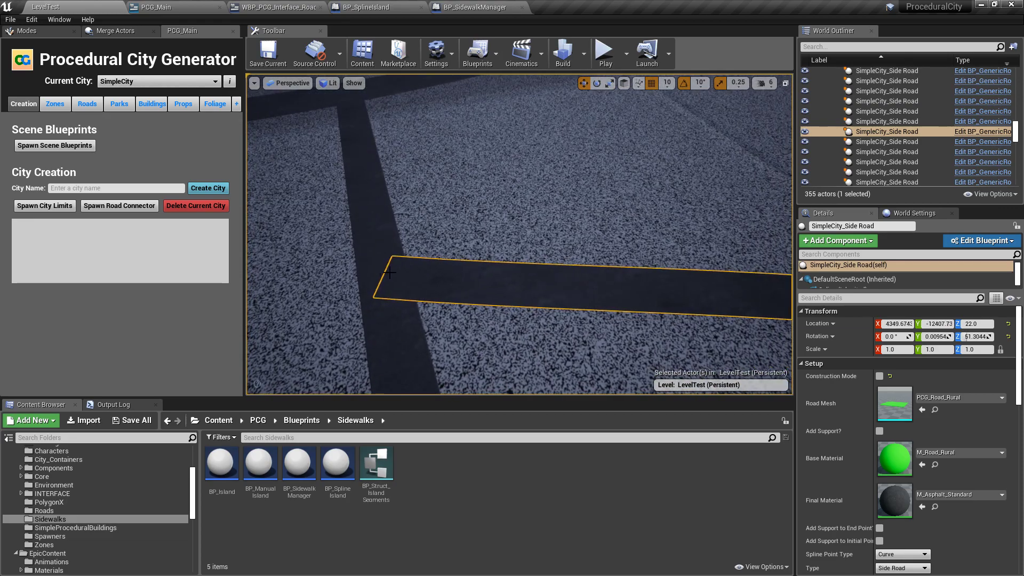
Step: Pull the side road's end spline point back along its length, away from the crossing side road
click(398, 276)
click(426, 275)
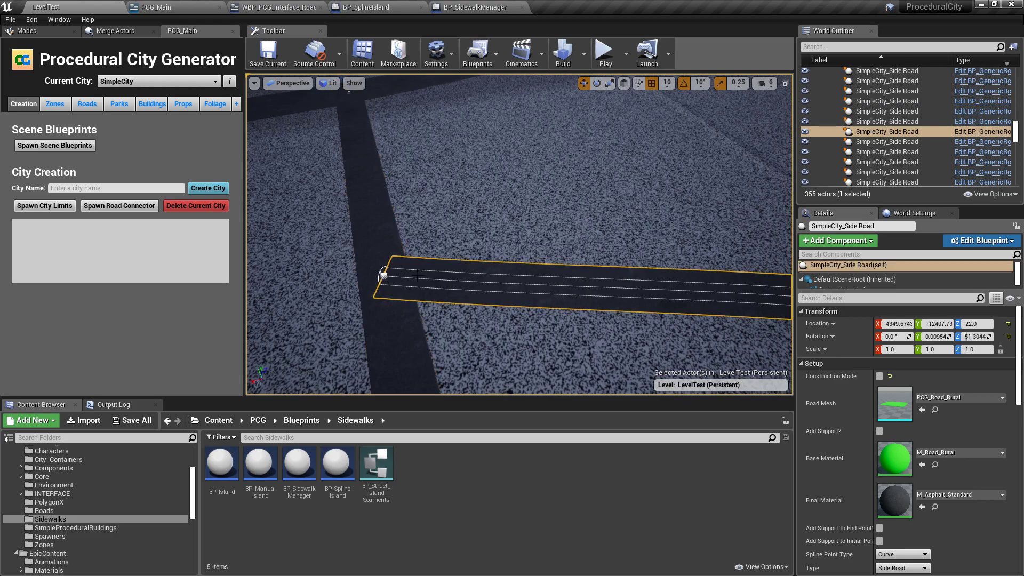
click(383, 275)
drag(346, 274, 474, 285)
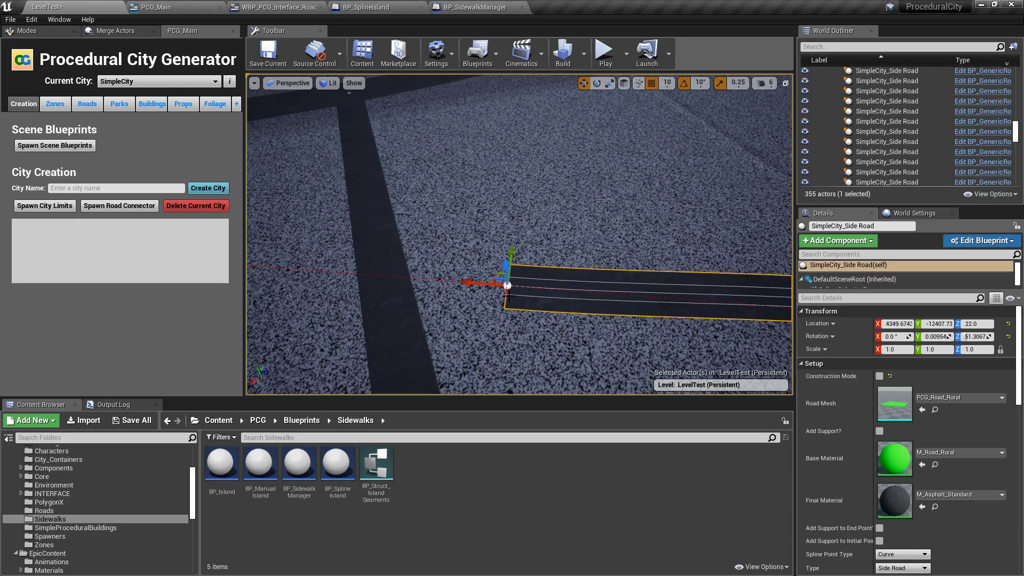
Step: Move the side road's end spline point back onto the crossing side road, check both roads and clear the selection
key(a)
right_drag(389, 251, 502, 312)
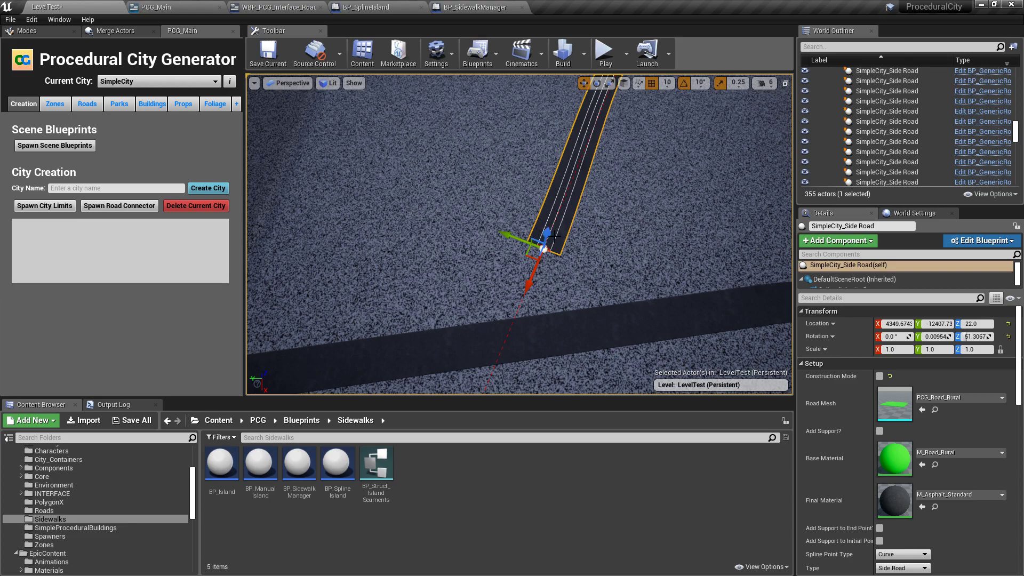
drag(512, 236, 726, 299)
right_drag(672, 285, 602, 298)
mouse_move(491, 259)
mouse_down()
mouse_move(506, 262)
mouse_move(489, 258)
mouse_up()
drag(542, 226, 538, 254)
click(475, 335)
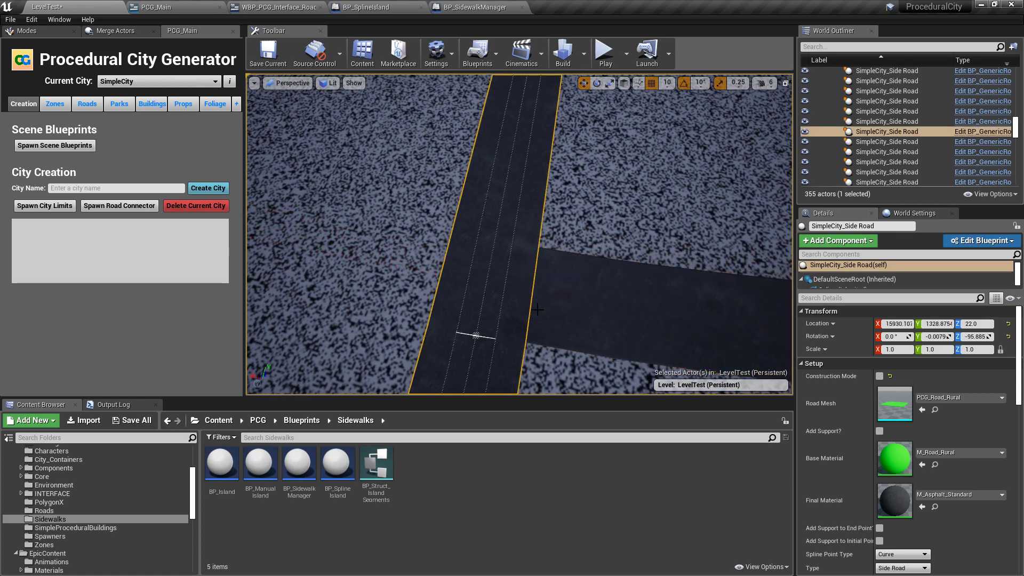
click(584, 304)
key(Escape)
Step: Move the minor road's end spline point along the main road to the main road's near edge
key(s)
right_drag(598, 308, 411, 233)
key(w)
click(386, 267)
key(s)
right_drag(386, 267, 443, 246)
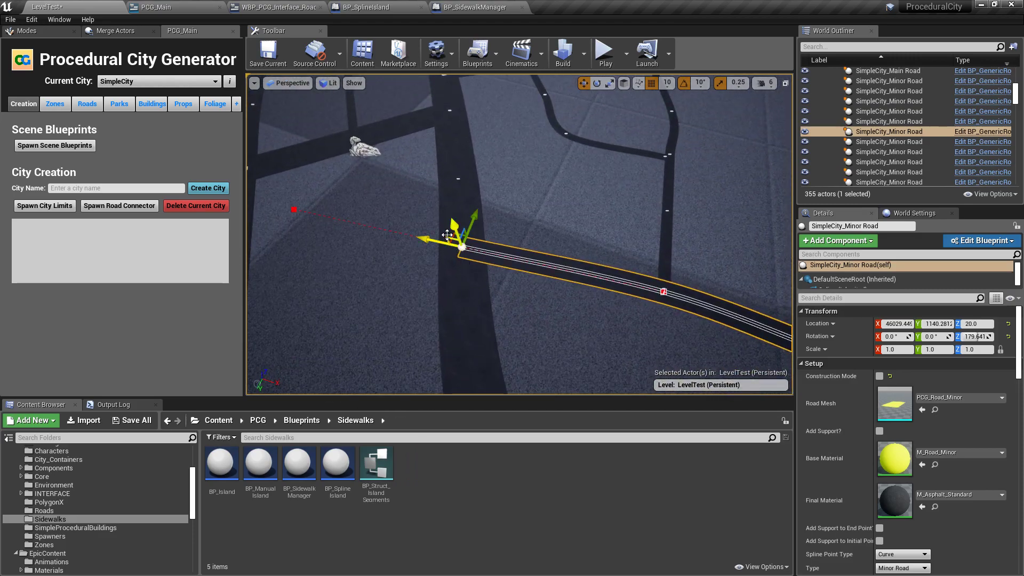
drag(450, 235, 475, 280)
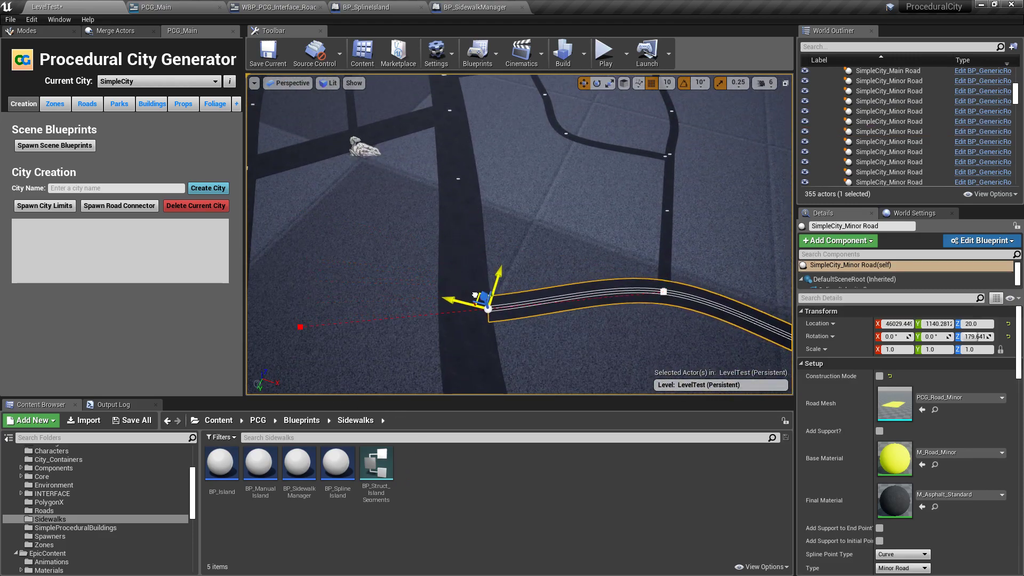
Step: Inspect the minor road's end at the main road, and select the curved side road nearby
key(w)
right_drag(474, 296, 516, 220)
key(Escape)
click(500, 230)
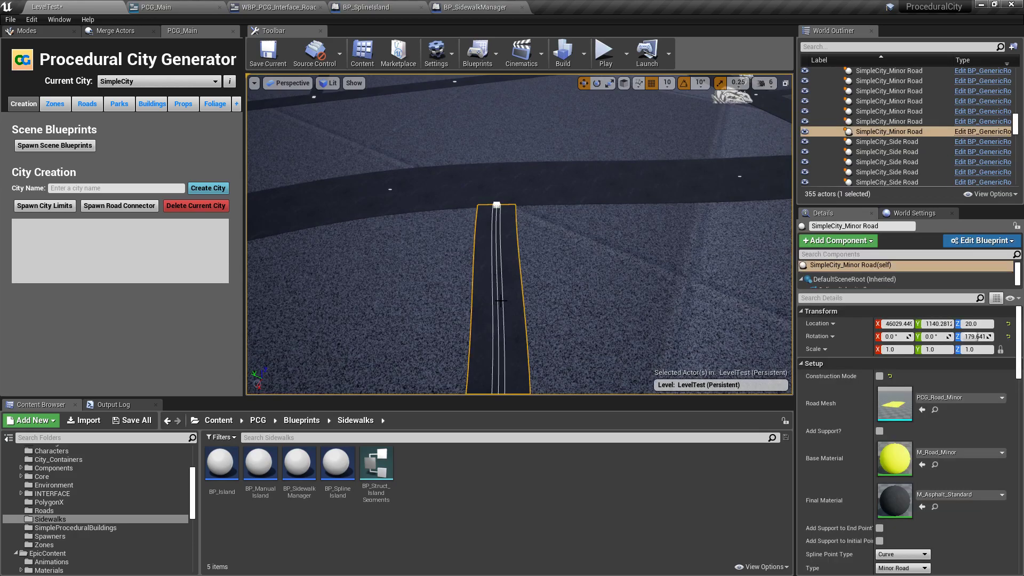
right_drag(481, 255, 629, 255)
right_drag(512, 299, 617, 274)
click(522, 303)
click(557, 273)
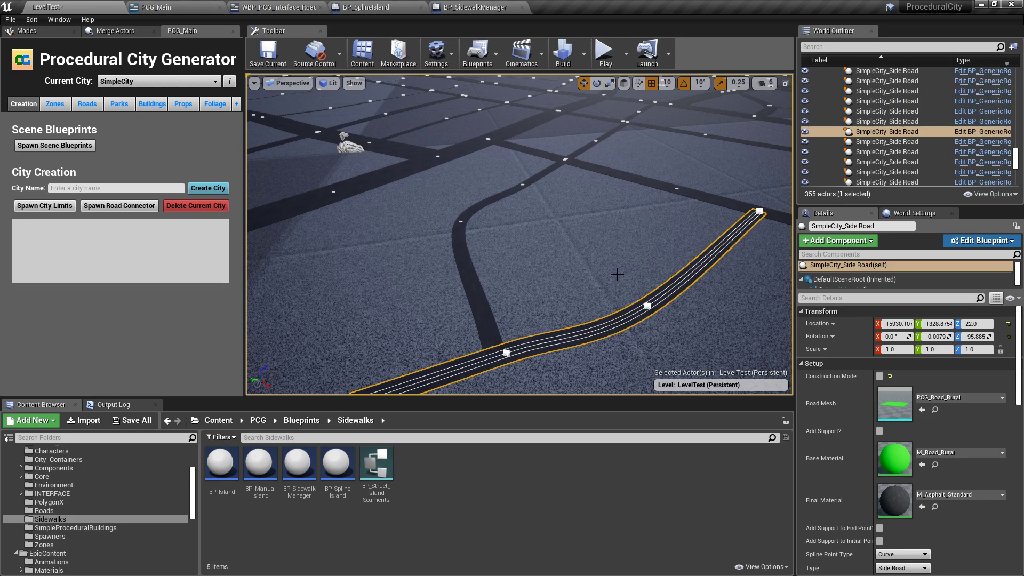
Step: Focus on the minor road joining the main road, and select the side road that starts from it
click(447, 159)
key(f)
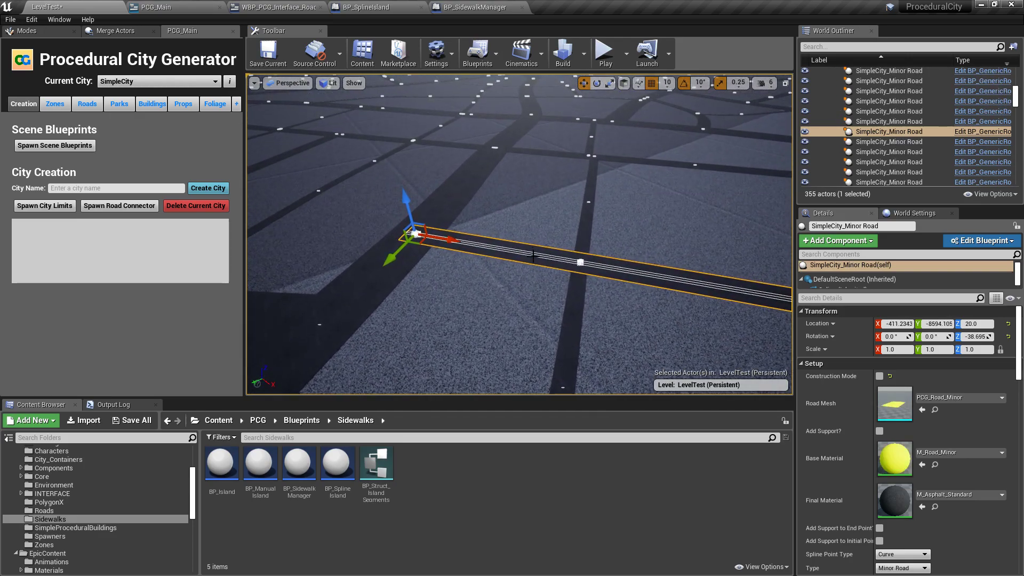
click(584, 288)
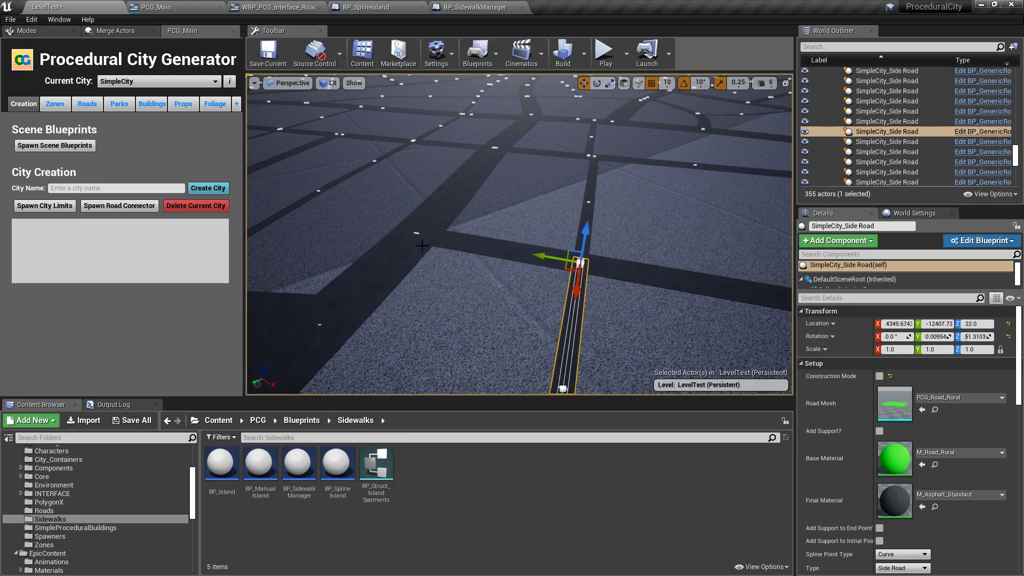
key(s)
right_drag(633, 198, 659, 205)
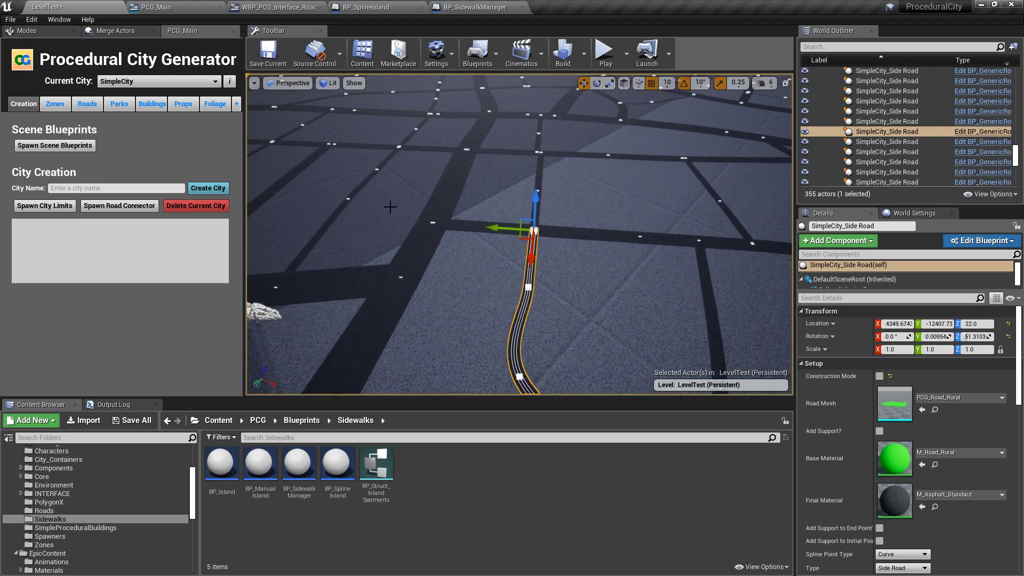
Step: Hide the editor icons in the viewport and survey the whole SimpleCity road network from above
key(d)
right_drag(492, 175, 400, 144)
key(g)
key(s)
right_drag(554, 189, 549, 267)
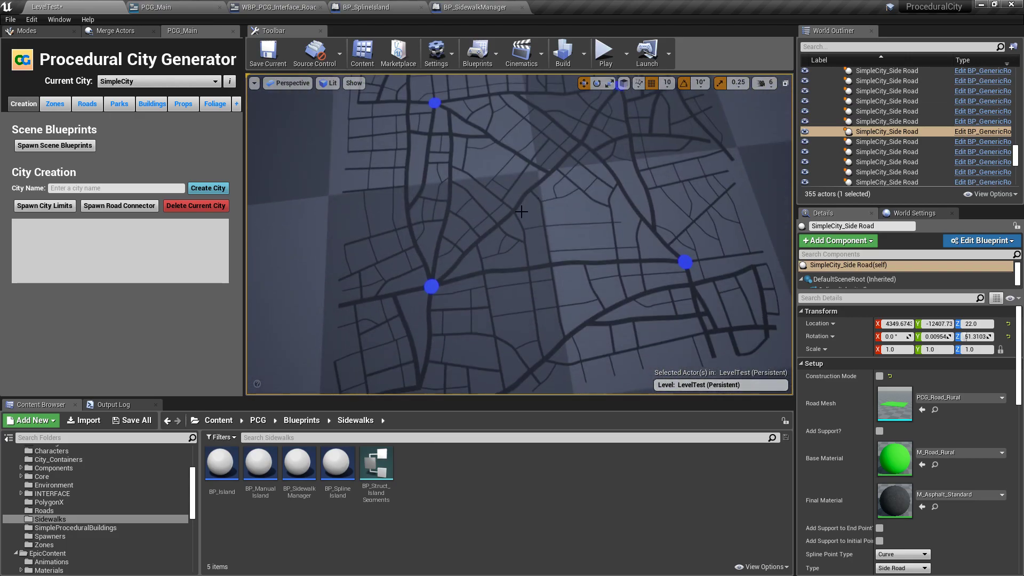
key(w)
right_drag(506, 238, 512, 248)
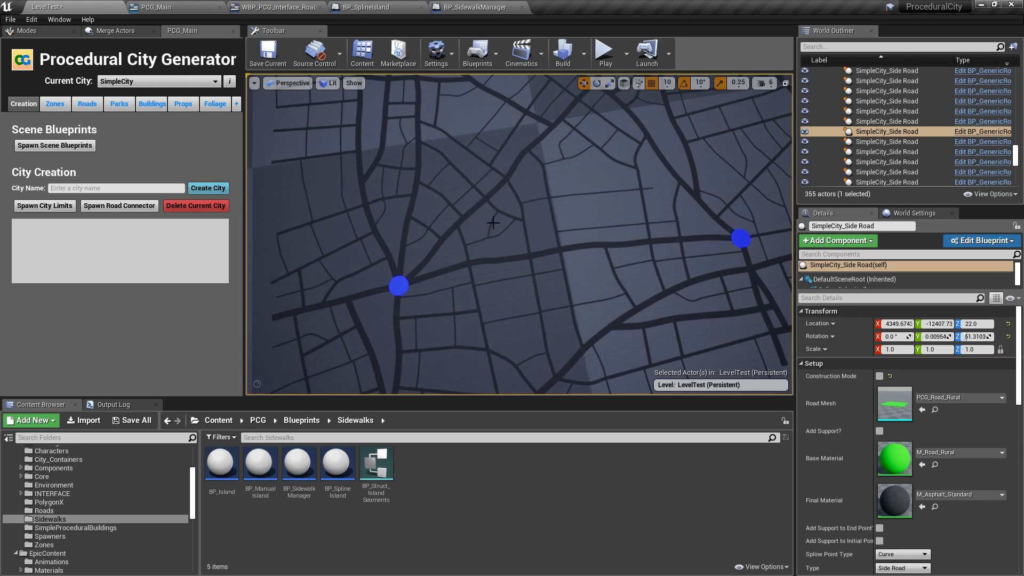
key(s)
mouse_move(573, 249)
right_down()
mouse_move(525, 246)
mouse_move(582, 245)
right_up()
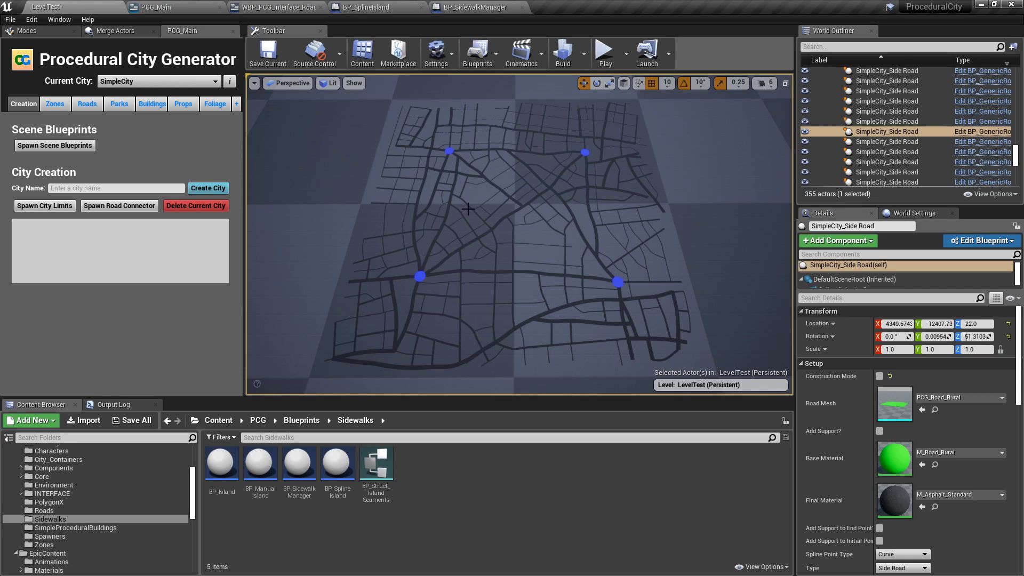
Step: Close in on a junction and select the minor road that ends there to check how it meets the wider road
right_drag(502, 203, 449, 224)
key(w)
key(w)
mouse_move(501, 202)
right_down()
mouse_move(502, 212)
mouse_move(501, 203)
right_up()
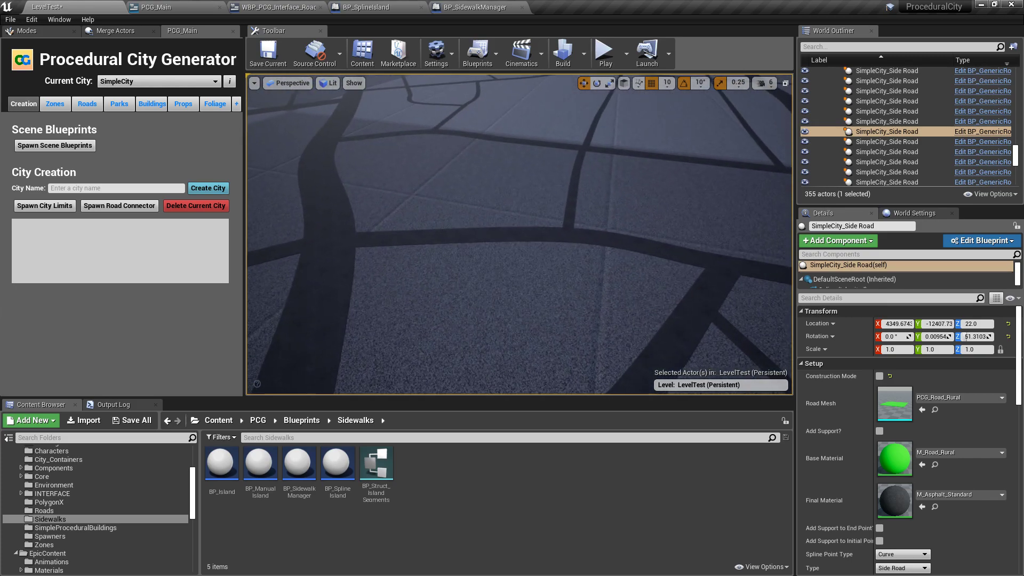
click(345, 248)
right_drag(564, 234, 523, 196)
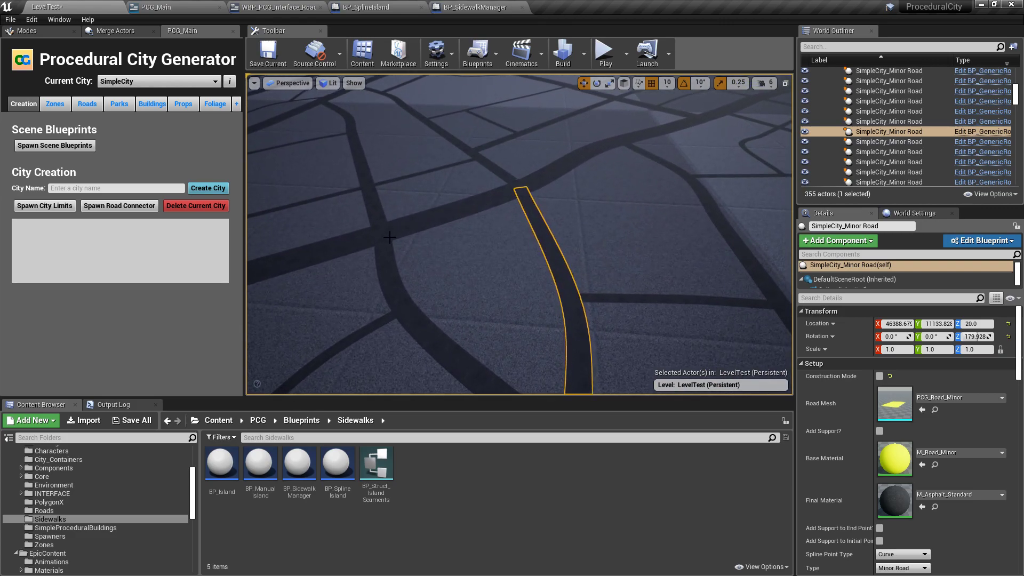
right_drag(507, 251, 485, 206)
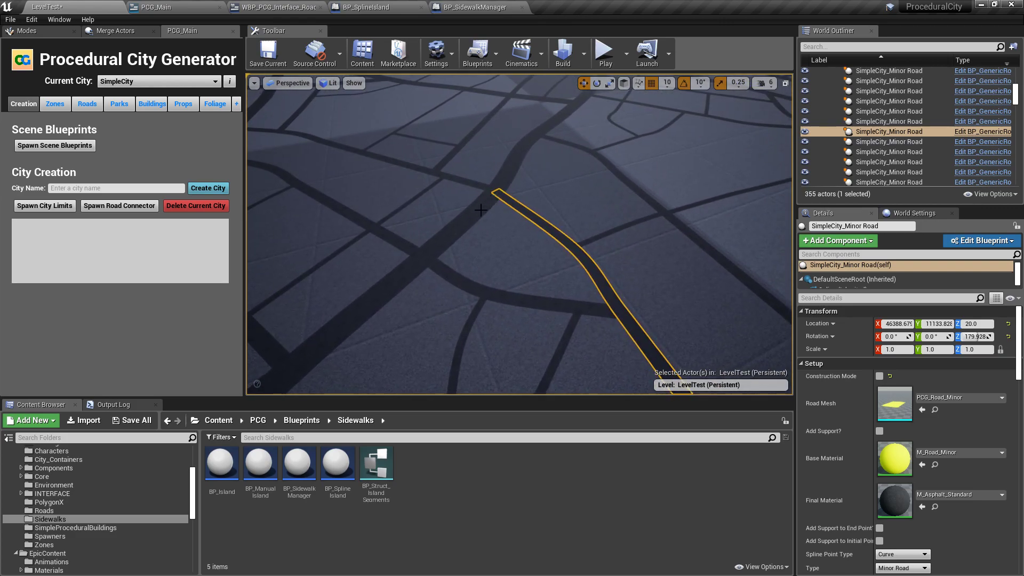
Step: Clear the minor road selection and examine the neighbouring junctions between main, minor and side roads
right_drag(471, 236, 494, 253)
click(494, 253)
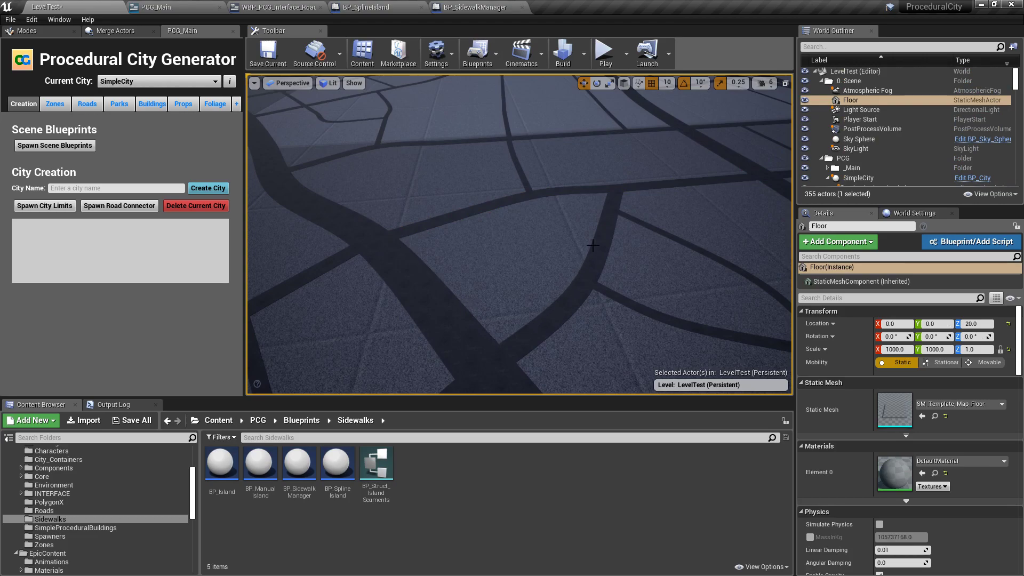
right_drag(519, 255, 452, 231)
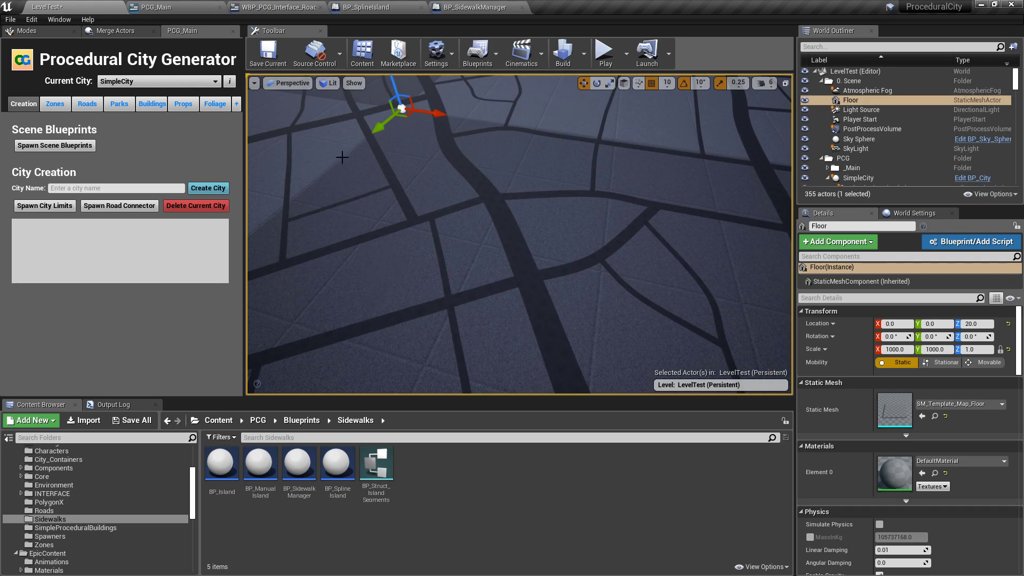
right_drag(507, 247, 538, 361)
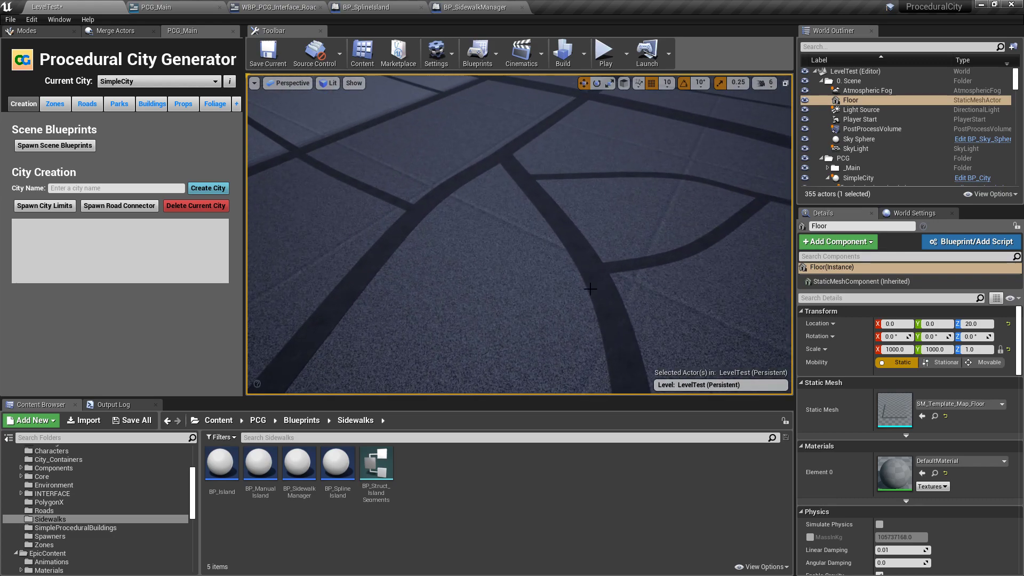
right_drag(504, 175, 496, 106)
right_drag(589, 273, 592, 276)
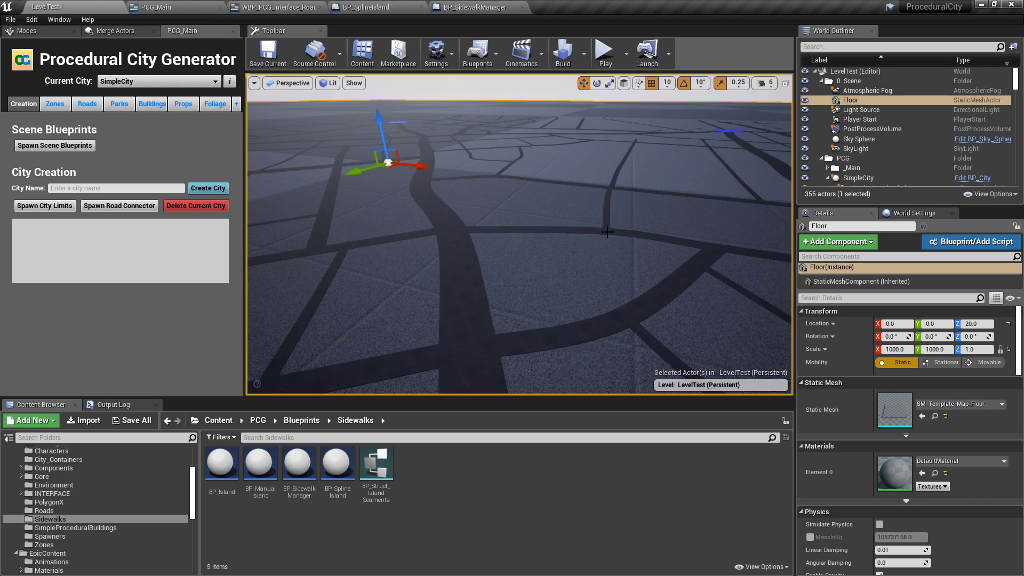
Step: Select the short curved minor road starting at the main road, focus on it and inspect both of its ends
click(608, 236)
click(592, 258)
click(682, 267)
right_drag(500, 238, 514, 256)
key(s)
right_drag(547, 173, 569, 154)
key(w)
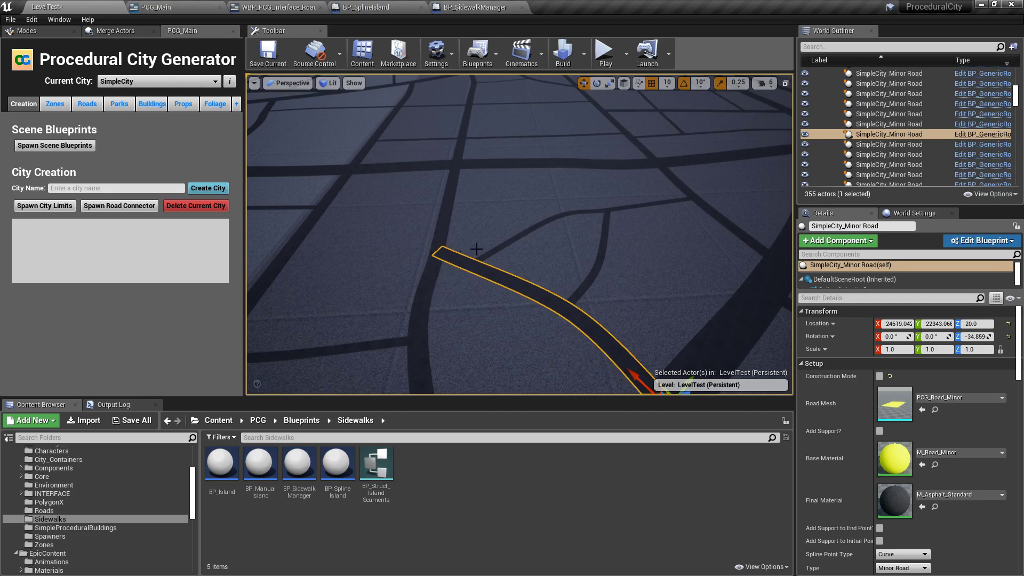
key(f)
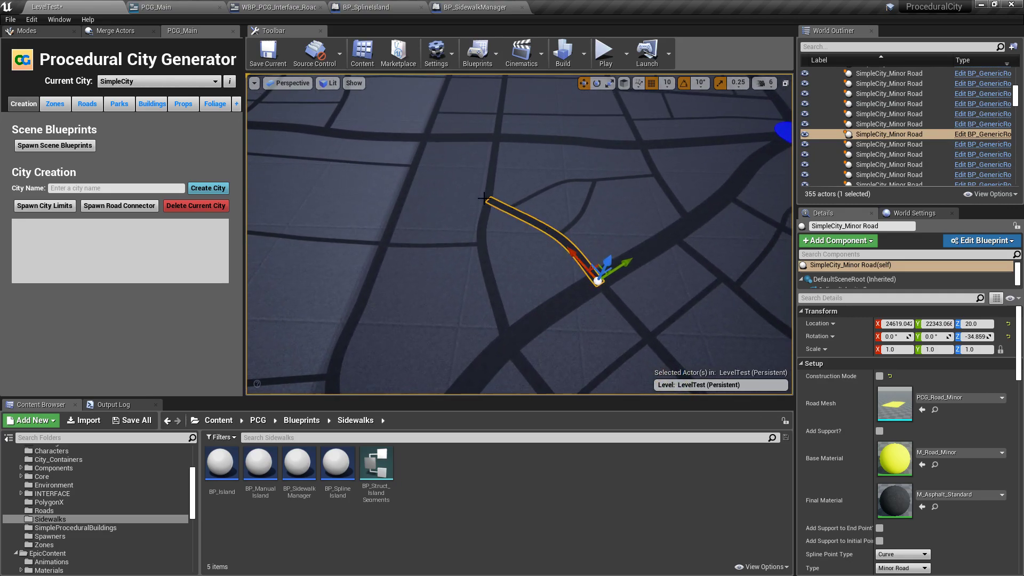
alt+drag(591, 197, 496, 198)
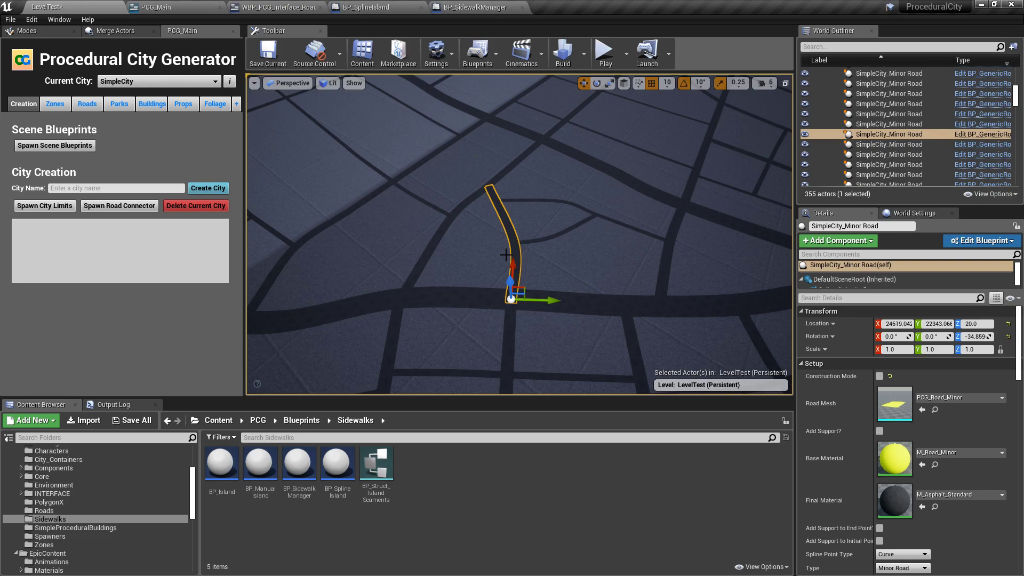
Step: Save the current level, check the minor road crossing the curved road's far end, and reselect the curved minor road
click(269, 53)
key(w)
right_drag(532, 157, 503, 107)
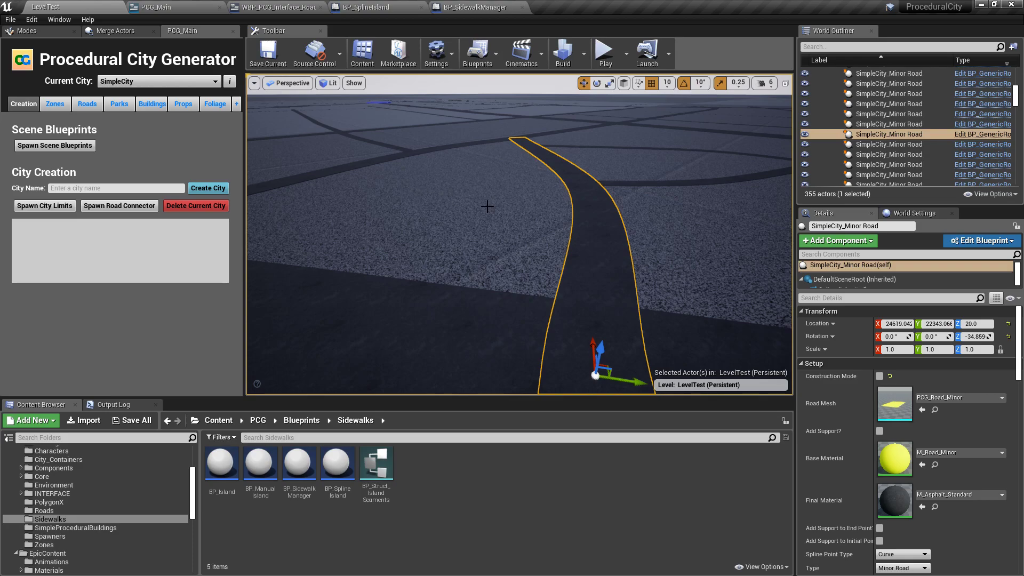
click(397, 160)
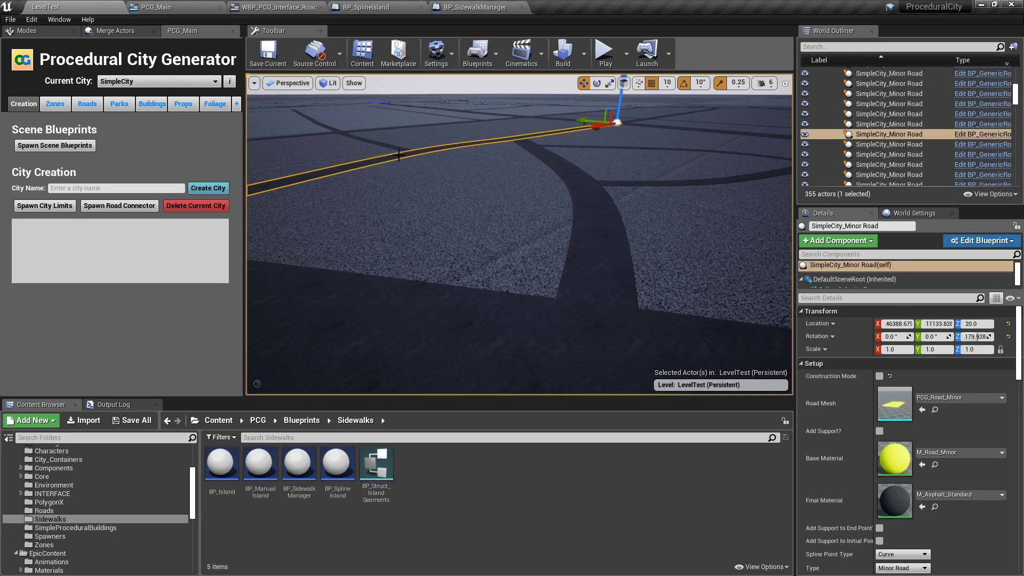
click(578, 214)
right_drag(520, 200, 533, 218)
key(s)
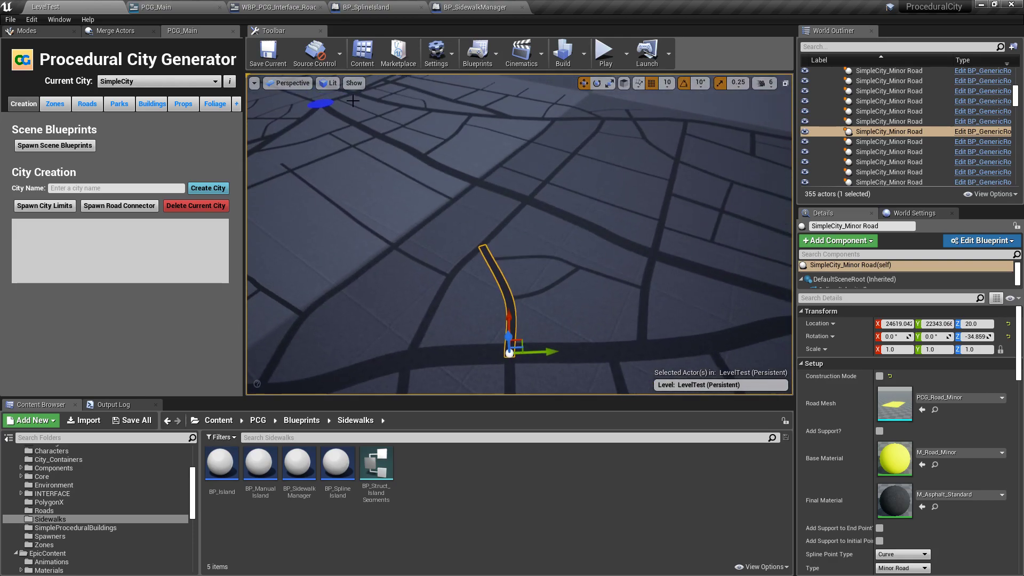
Step: Open the LevelPM level and bring its separate straight and curved roads into view
click(10, 19)
click(23, 47)
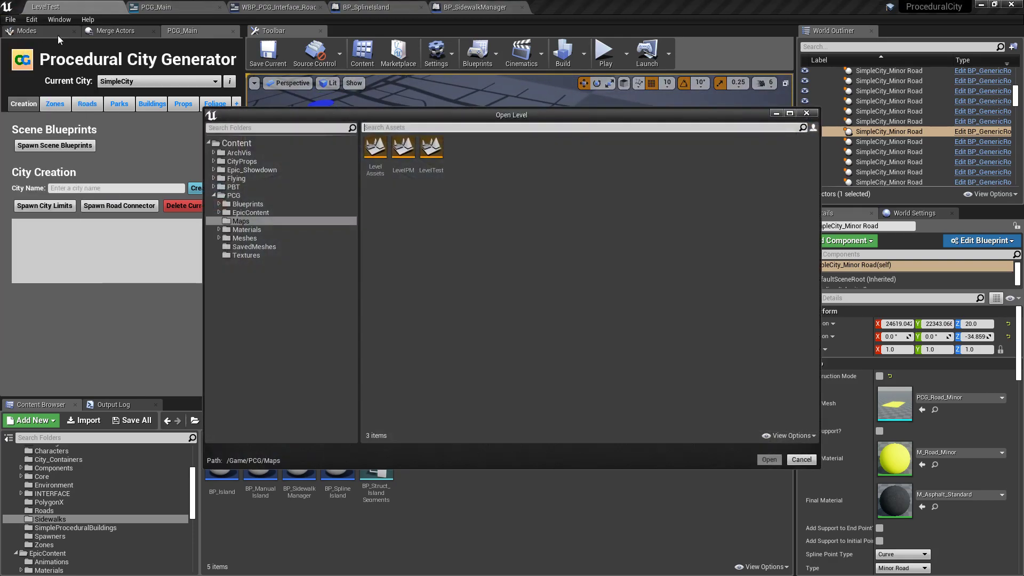
double_click(405, 145)
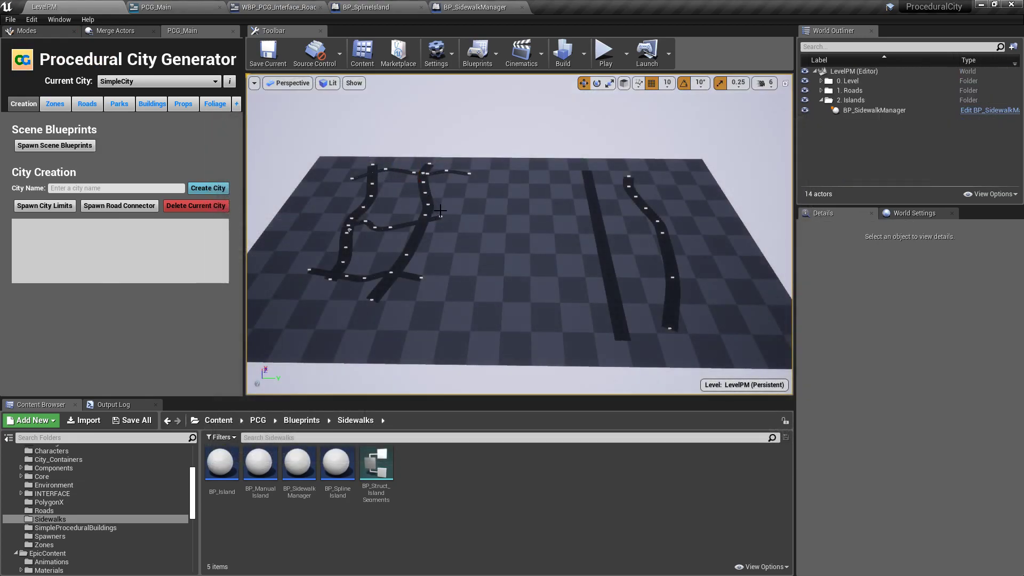
right_drag(499, 203, 523, 207)
key(w)
key(s)
key(a)
key(w)
key(d)
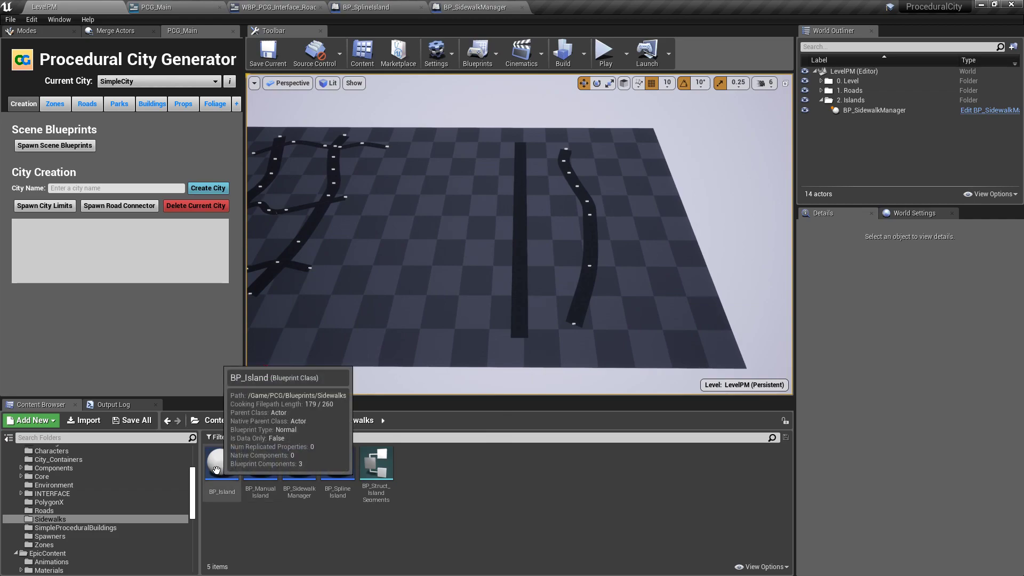
Step: Place a BP_Island actor between the straight and curved roads and focus on it
drag(213, 469, 553, 286)
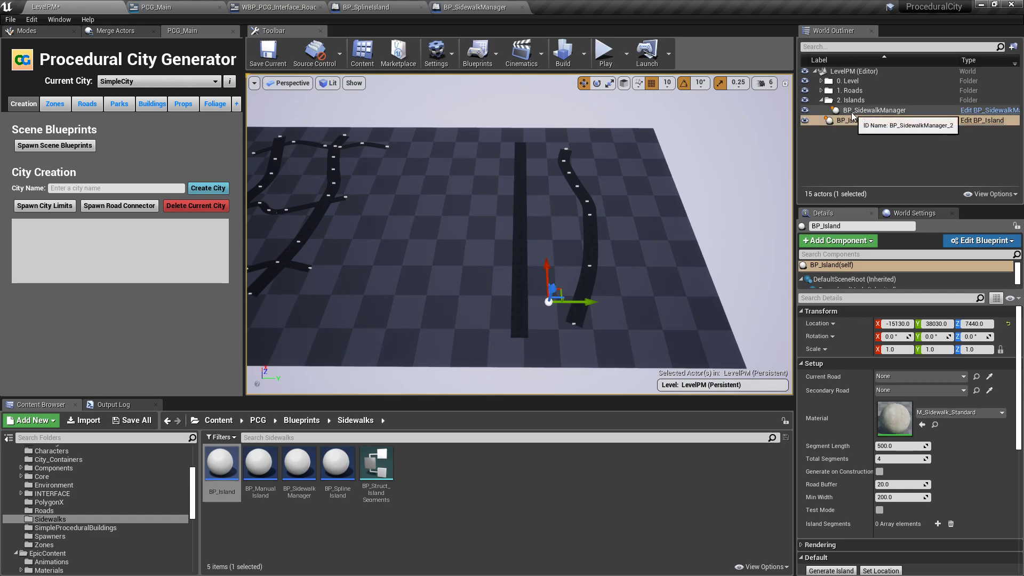
double_click(866, 120)
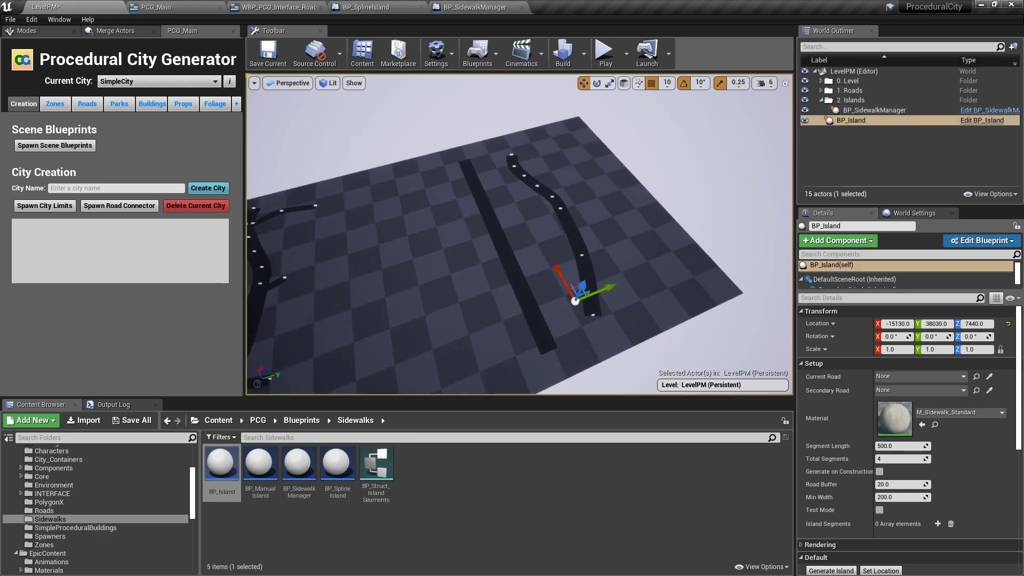
right_drag(643, 224, 643, 225)
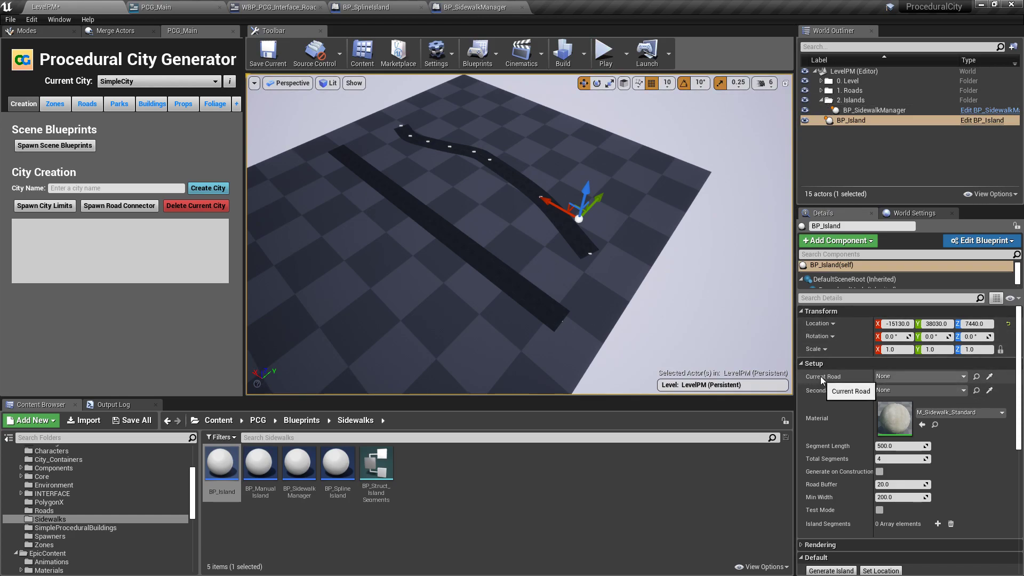
Step: Assign the straight road BP_GenericRoad_Main3 as the island's Current Road and set the island's location from it
click(989, 378)
click(495, 274)
scroll(895, 402, down, 1)
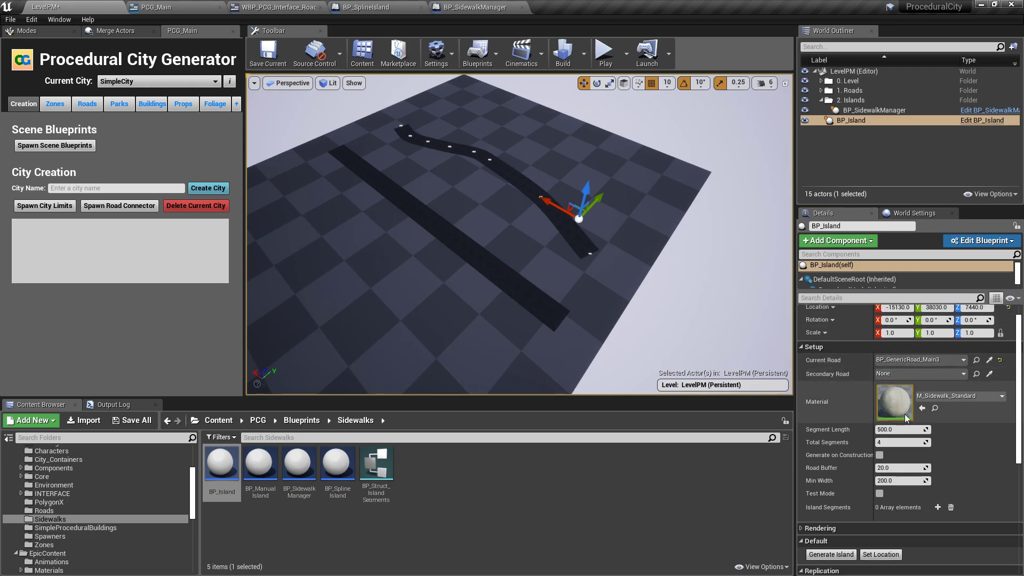
click(884, 554)
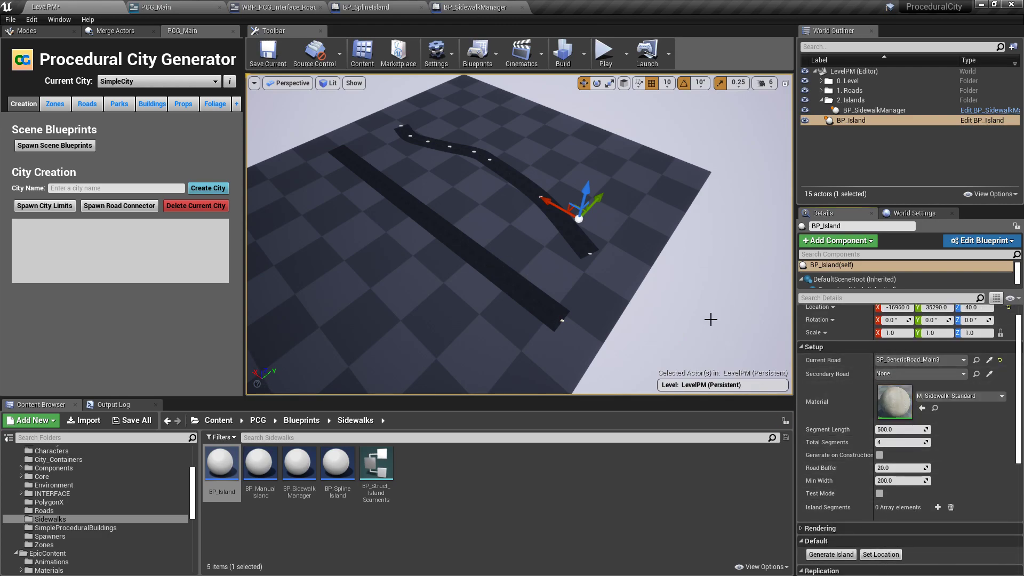
Step: Select the curved main road and the straight road BP_GenericRoad_Main3 in turn to compare their spline points and directions
click(653, 250)
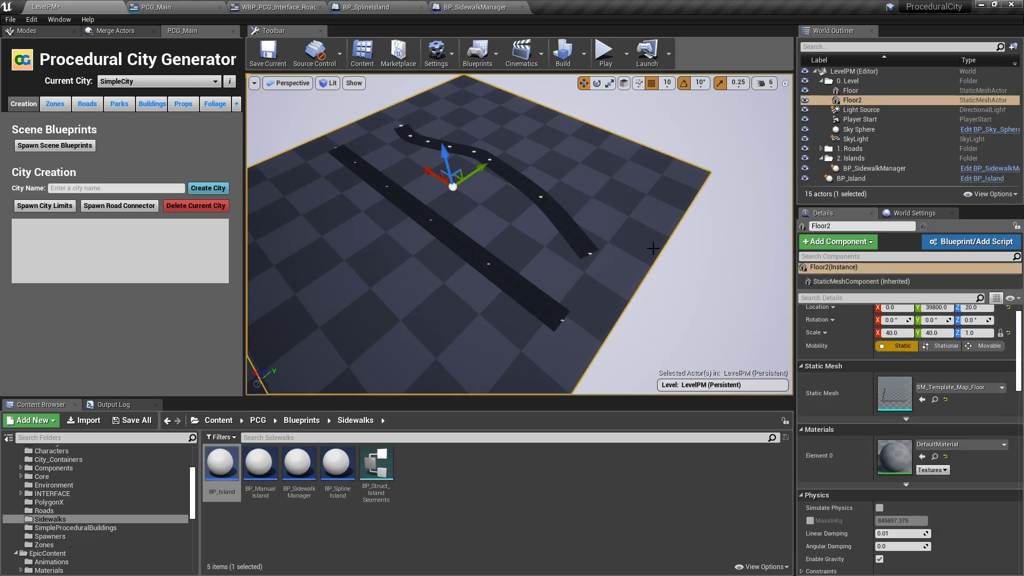
click(562, 320)
mouse_move(613, 274)
right_down()
mouse_move(416, 266)
mouse_move(611, 251)
mouse_move(627, 275)
right_up()
click(554, 261)
click(546, 317)
drag(541, 330, 552, 338)
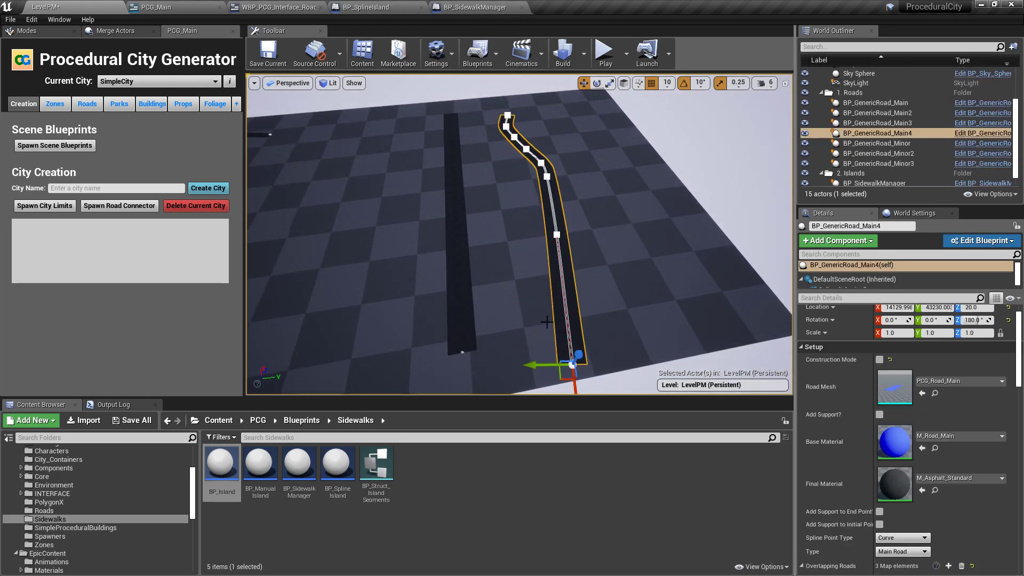
double_click(877, 123)
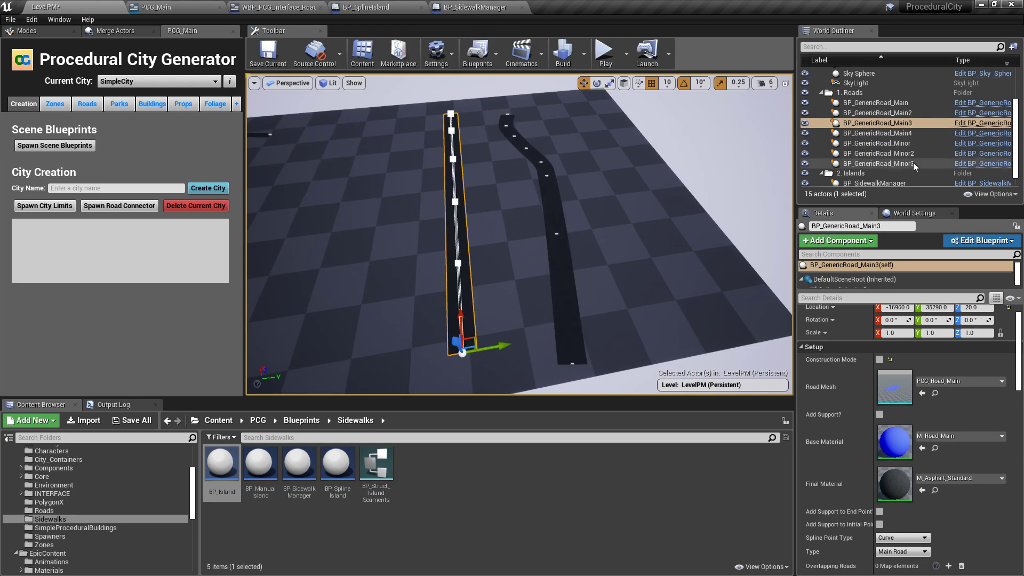
scroll(928, 171, down, 1)
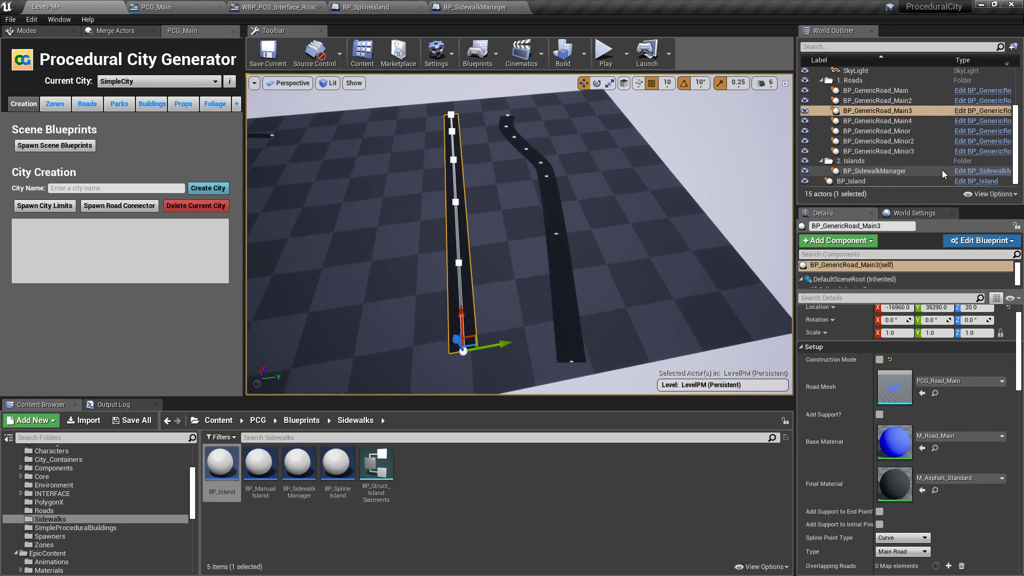
Step: Select BP_Island, generate its sidewalk between the two roads and inspect the resulting mesh up close
click(856, 180)
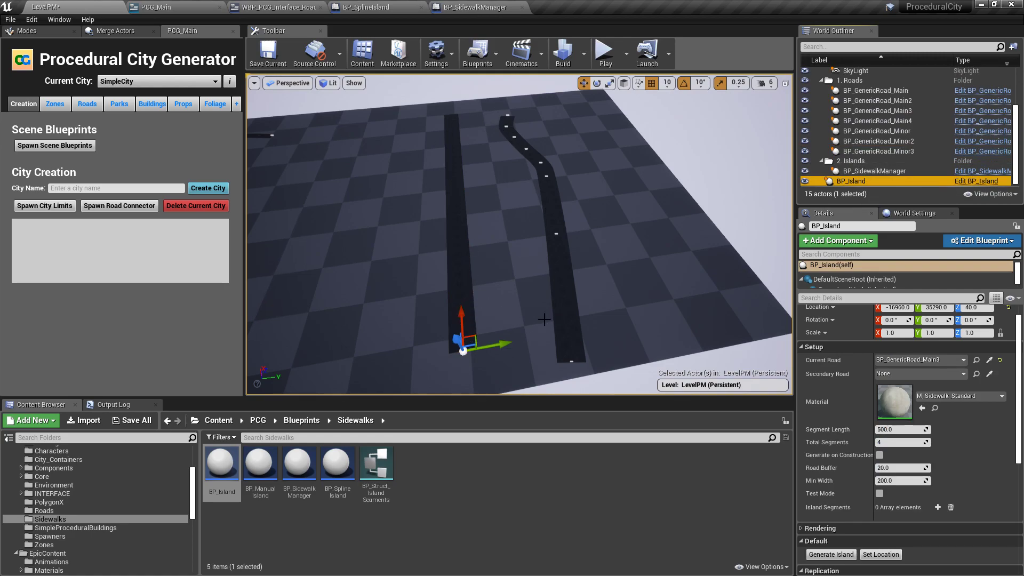
click(839, 558)
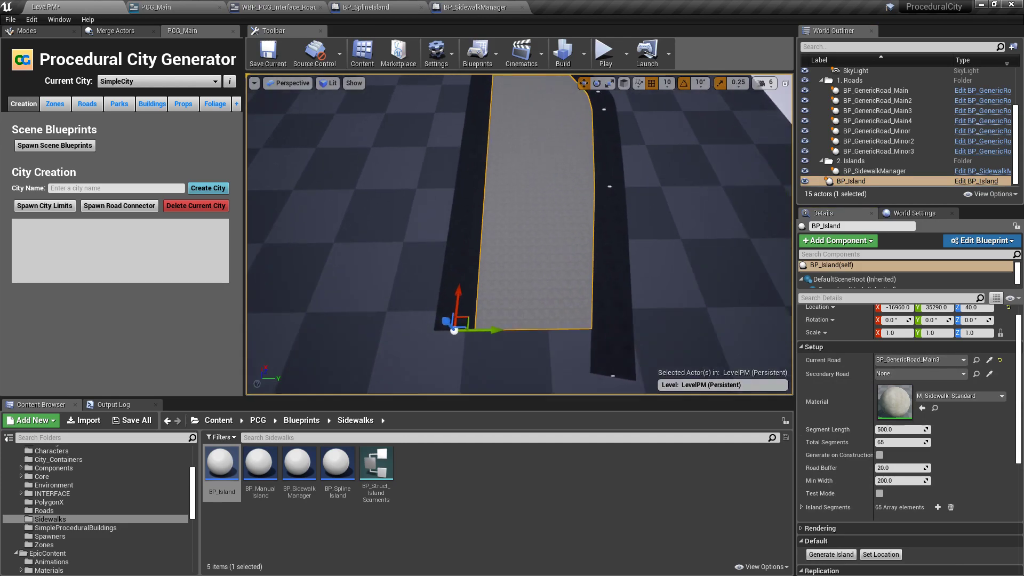
mouse_move(519, 235)
right_down()
mouse_move(426, 235)
mouse_move(527, 232)
right_up()
mouse_move(624, 187)
right_down()
mouse_move(621, 199)
mouse_move(613, 176)
mouse_move(624, 188)
right_up()
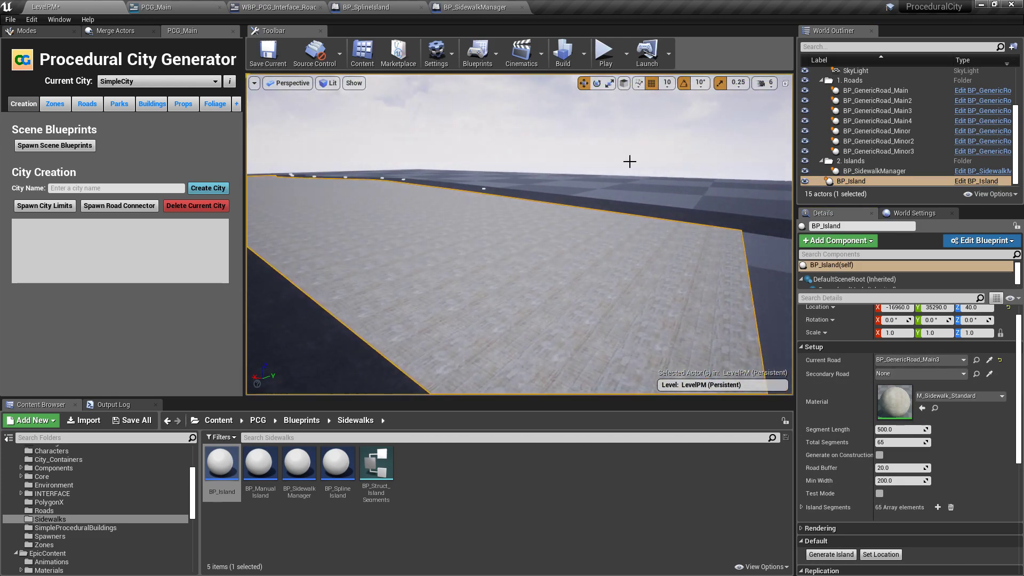
Step: Play the level and run the character across the road and the generated sidewalk to test their height difference
click(604, 52)
key(w)
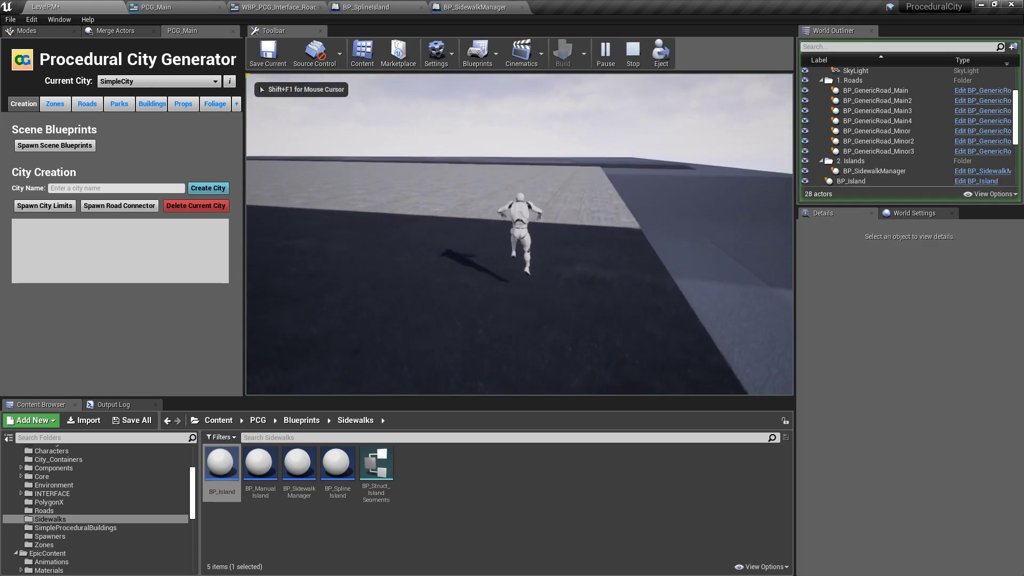
key(d)
key(a)
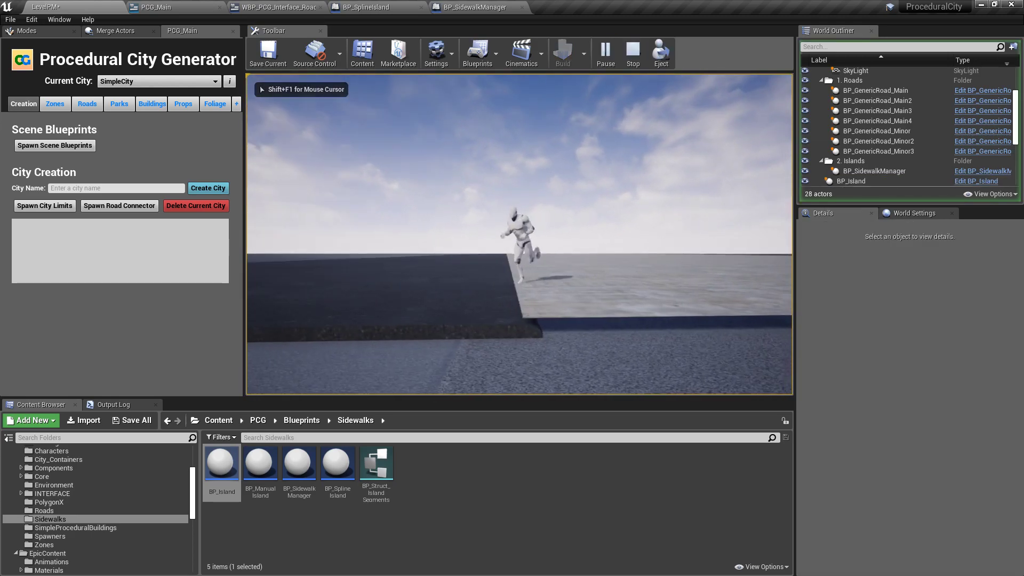
key(d)
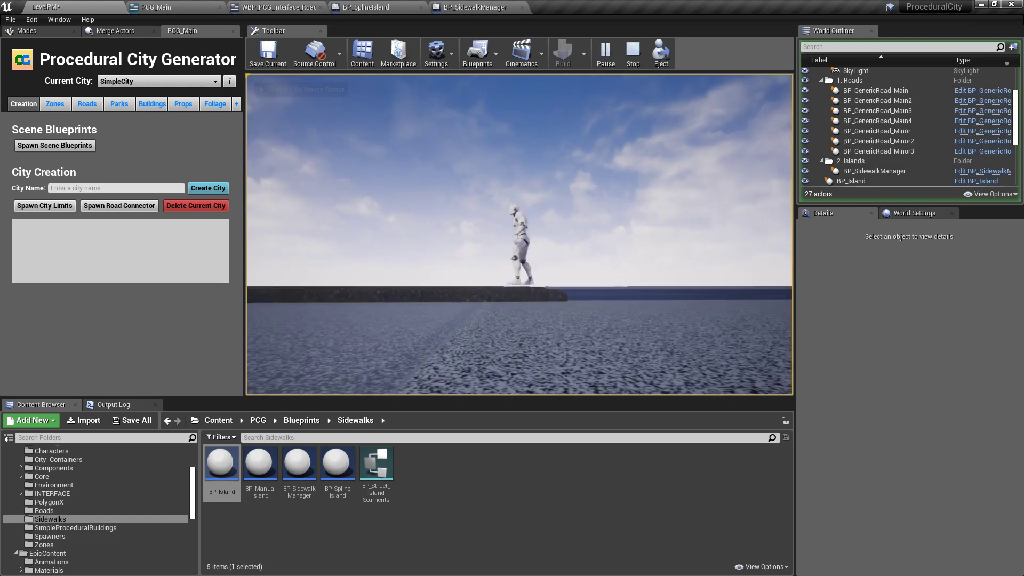
key(a)
key(d)
key(space)
key(w)
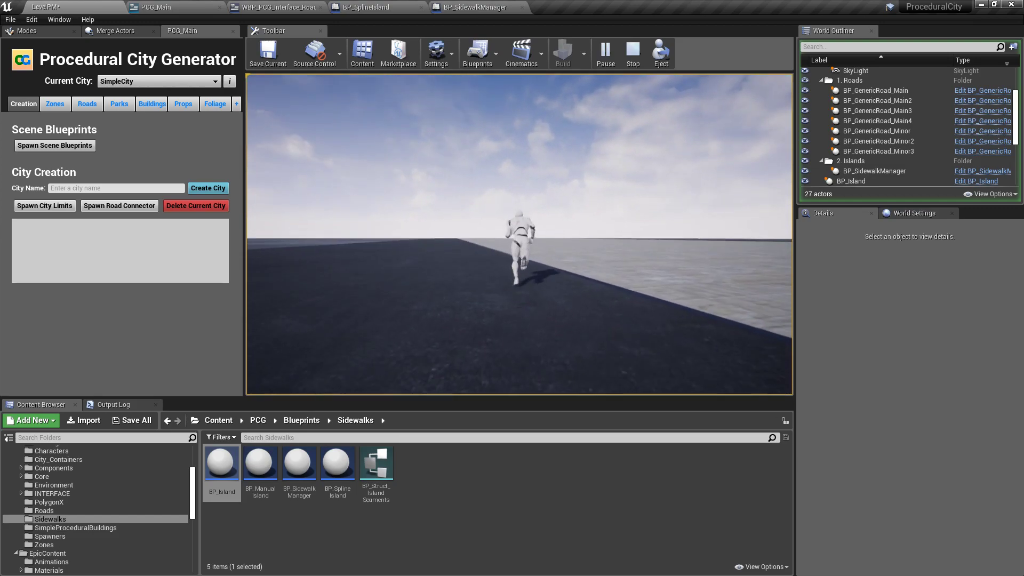
Step: Run the character along the road edge and over the sidewalk island to check the transition, and end the play session
key(w)
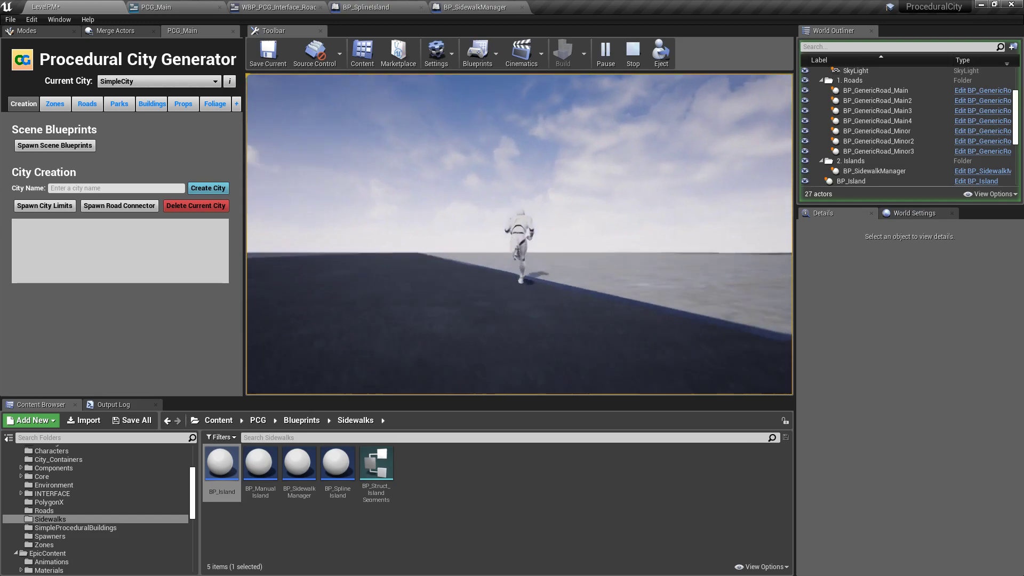
key(w)
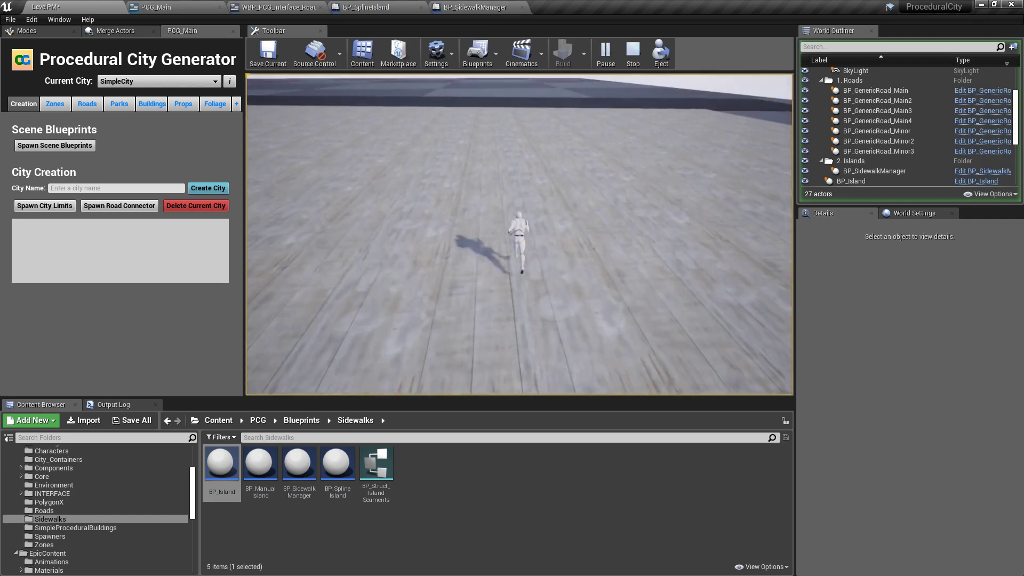
key(w)
key(d)
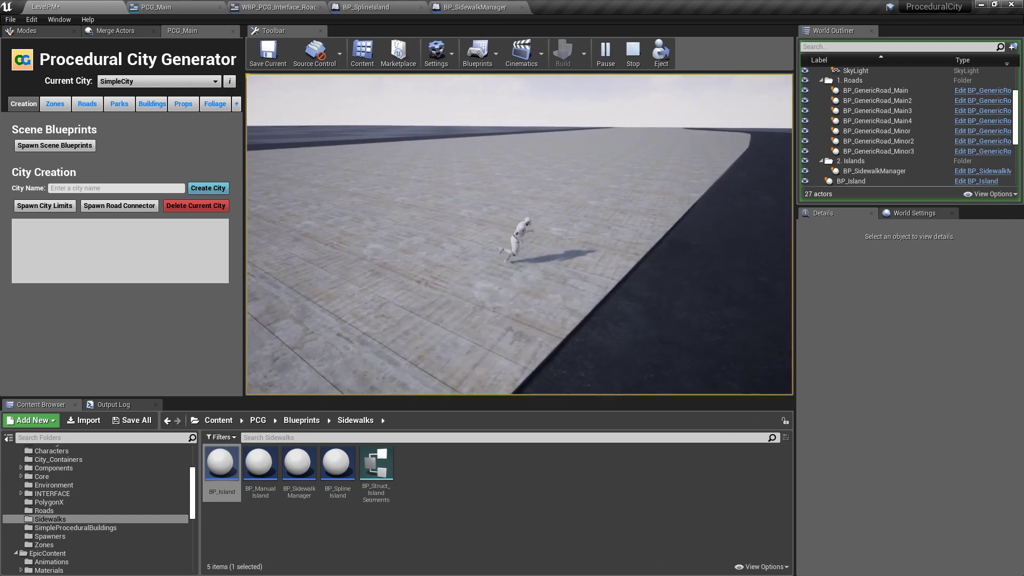
key(w)
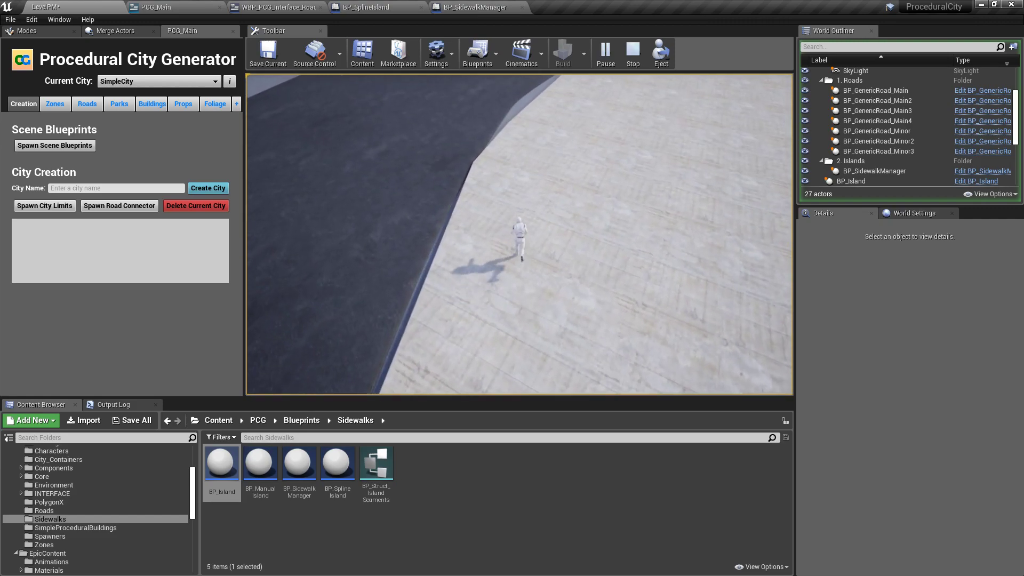
key(Escape)
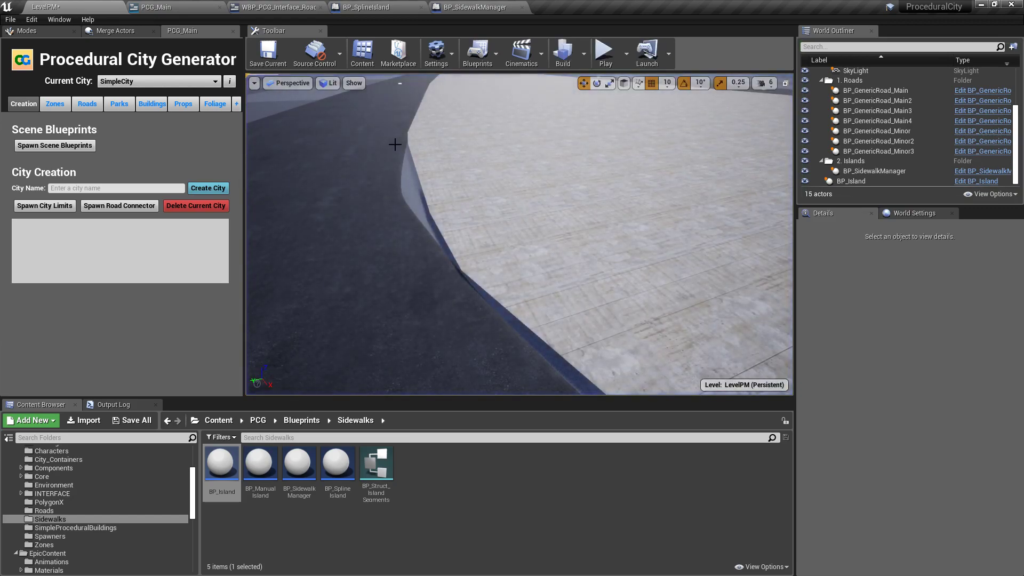
Step: Select BP_Island and examine how its sidewalk fills the space between the straight and curved roads
click(514, 181)
key(s)
right_drag(420, 265, 457, 256)
key(s)
right_drag(397, 224, 600, 191)
key(s)
right_drag(668, 233, 568, 307)
key(s)
mouse_move(468, 288)
right_down()
mouse_move(496, 272)
mouse_move(469, 288)
right_up()
mouse_move(533, 287)
right_down()
mouse_move(535, 270)
mouse_move(536, 285)
right_up()
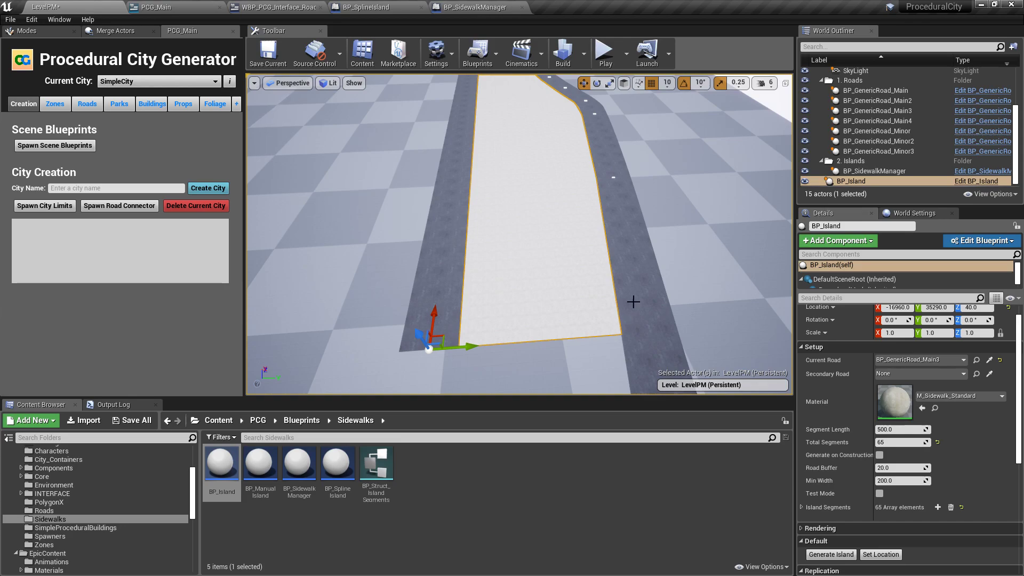
scroll(574, 267, down, 3)
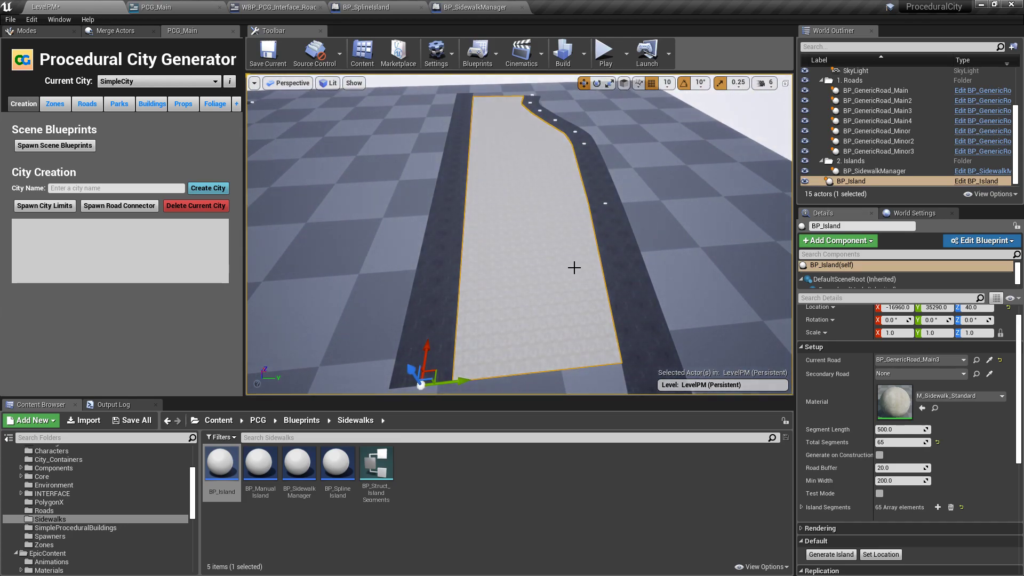
scroll(555, 255, up, 3)
Step: Examine the island's individual segments in wireframe, compare the unlit view, and return to lit shading
key(F1)
right_drag(555, 254, 555, 331)
key(w)
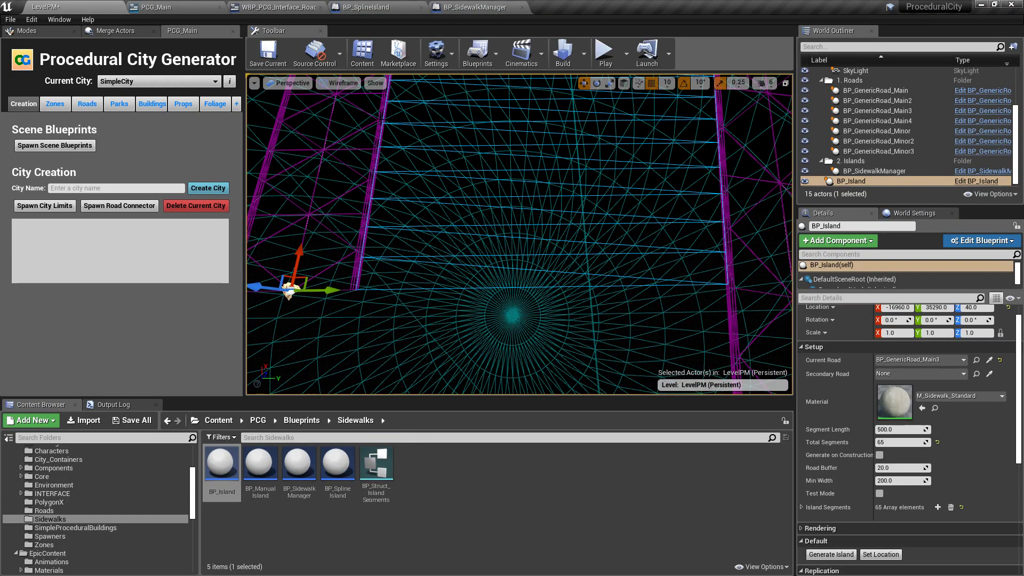
right_drag(555, 331, 566, 308)
key(s)
key(w)
key(w)
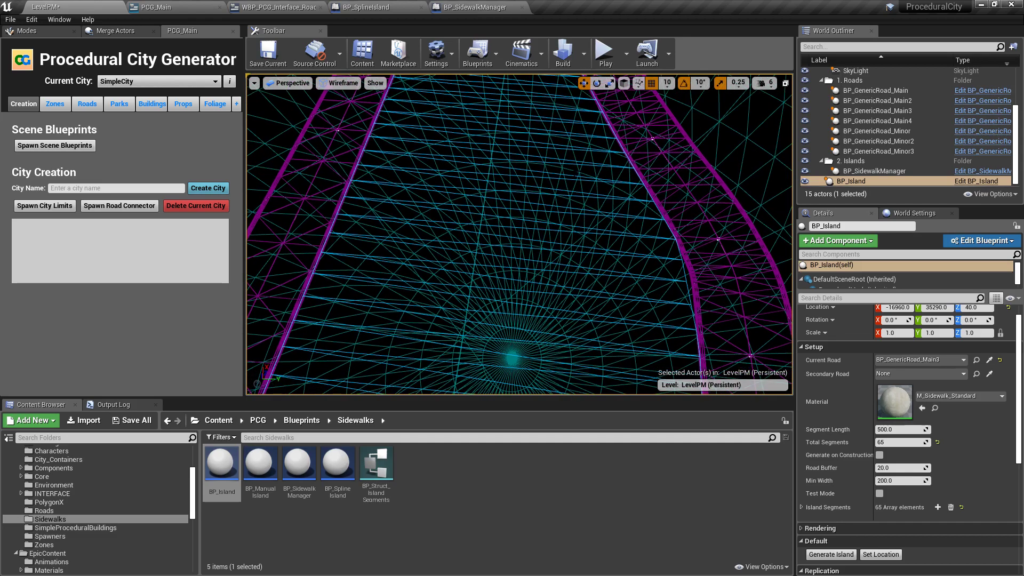
key(alt+3)
key(s)
right_drag(573, 171, 589, 180)
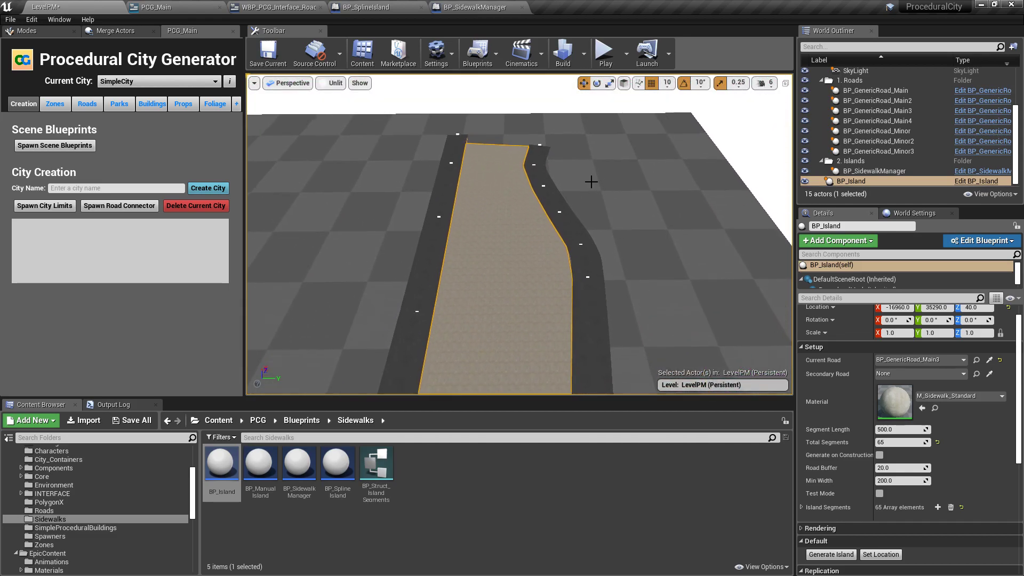
key(alt+4)
Step: Move a middle spline point of BP_GenericRoad_Main3 toward the island, regenerate the island and inspect its edge along the opposite road
key(a)
right_drag(504, 231, 530, 199)
click(504, 232)
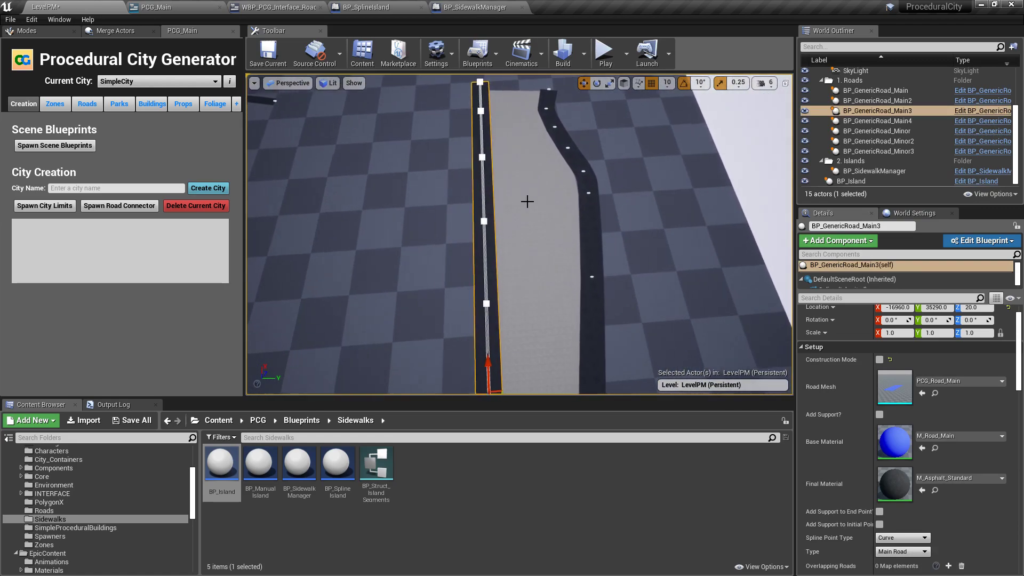
click(484, 219)
drag(511, 216, 527, 215)
click(539, 189)
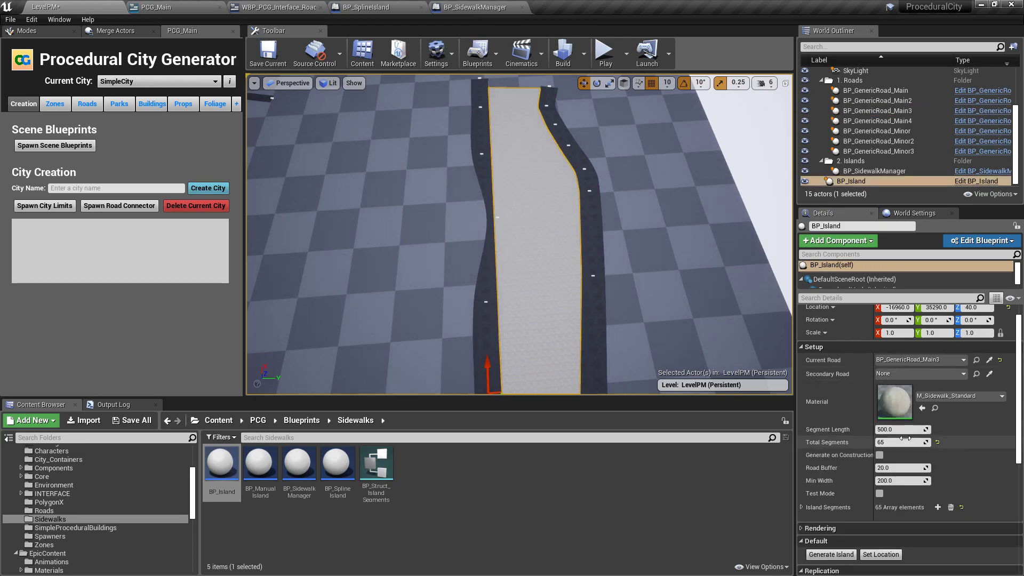
click(840, 558)
right_drag(576, 256, 458, 232)
right_drag(494, 260, 580, 211)
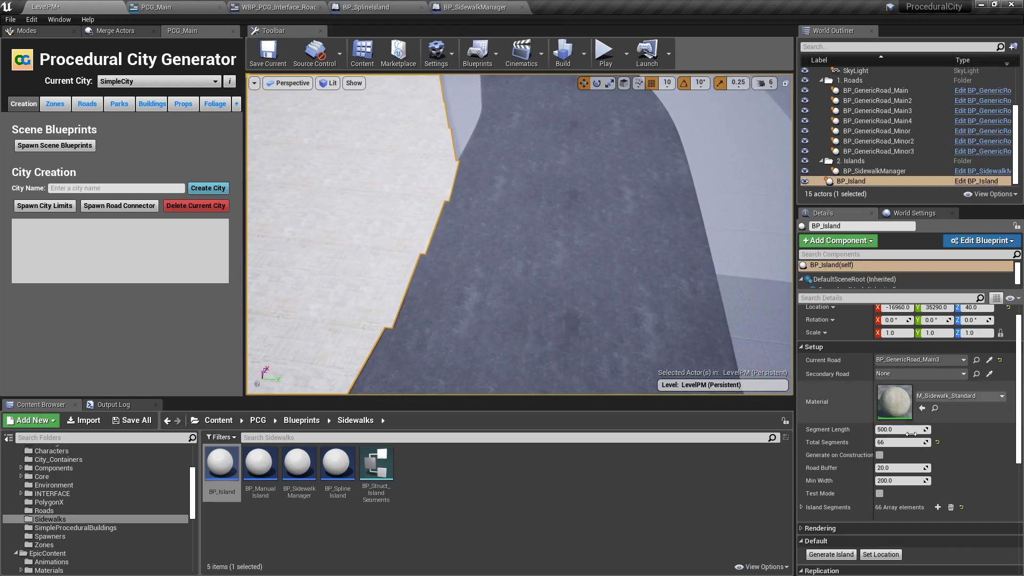
Step: Set the island's Segment Length to 100, enable Generate on Construction and inspect the smoother edge
click(901, 429)
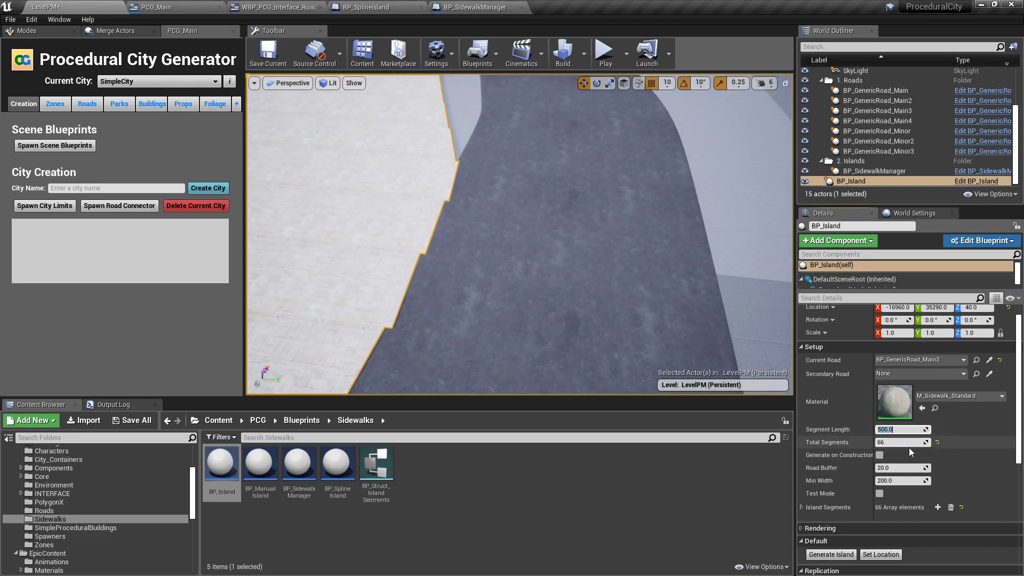
text(1000)
key(Return)
right_drag(586, 240, 693, 208)
click(880, 456)
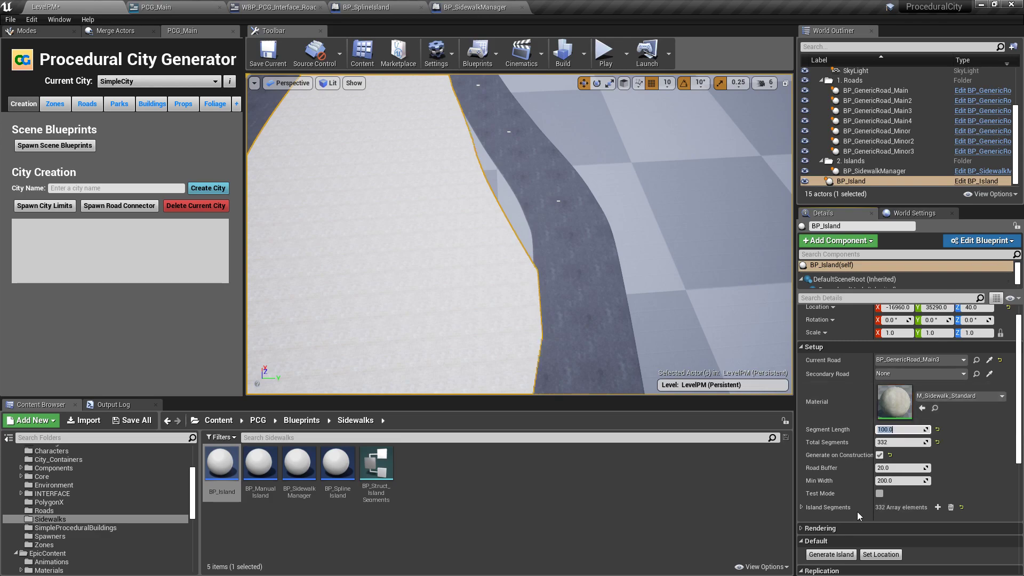
right_drag(520, 235, 548, 226)
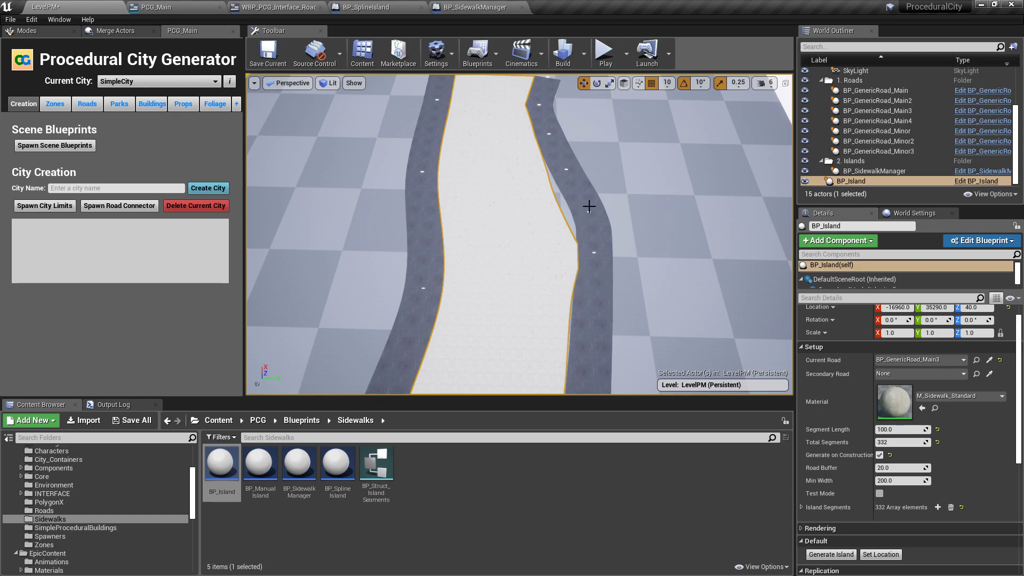
scroll(411, 271, up, 5)
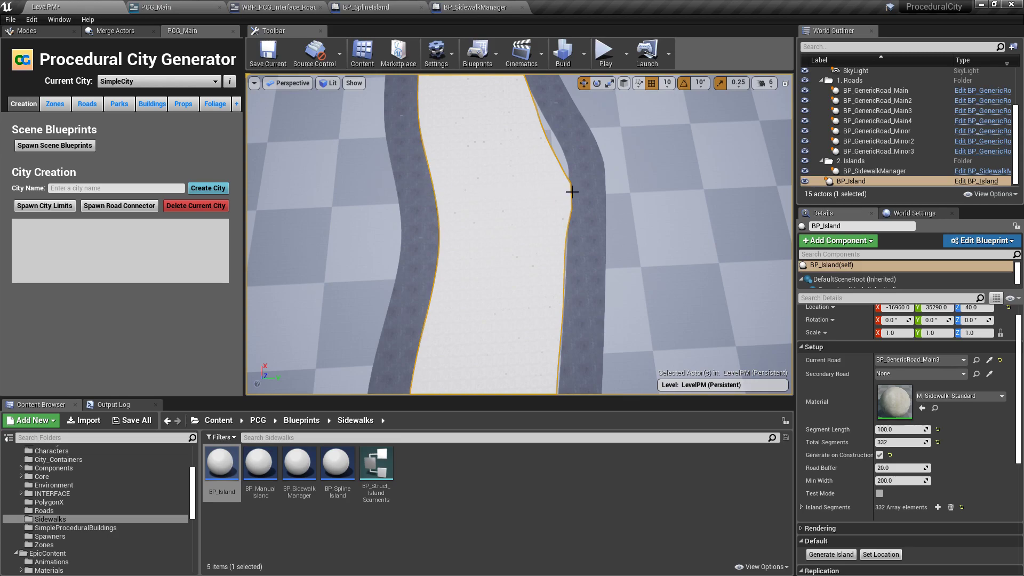
Step: Move another spline point of BP_GenericRoad_Main3 toward the island and regenerate the island to follow the new curve
click(429, 198)
right_drag(451, 198, 452, 195)
click(431, 137)
drag(468, 131, 489, 130)
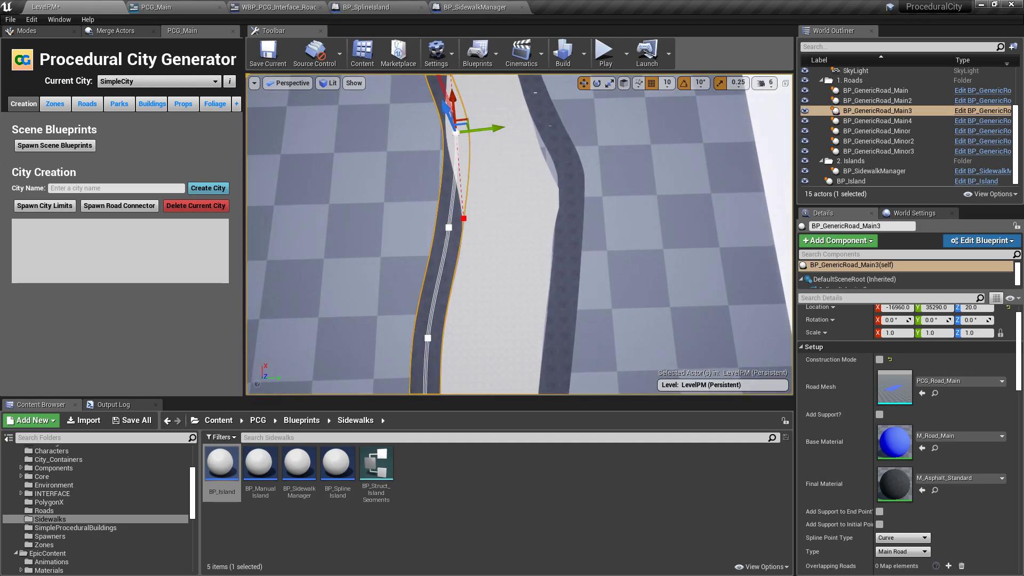
click(531, 233)
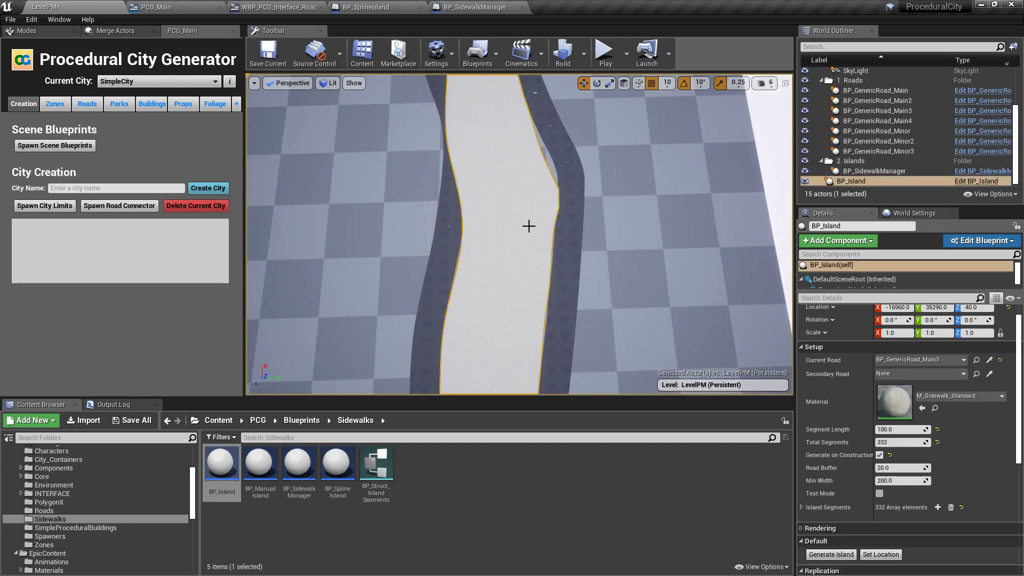
click(842, 558)
Step: Bend BP_GenericRoad_Main3 near its start, moving one spline point away from the island and the next one toward it, and regenerate the island
right_drag(551, 104, 459, 245)
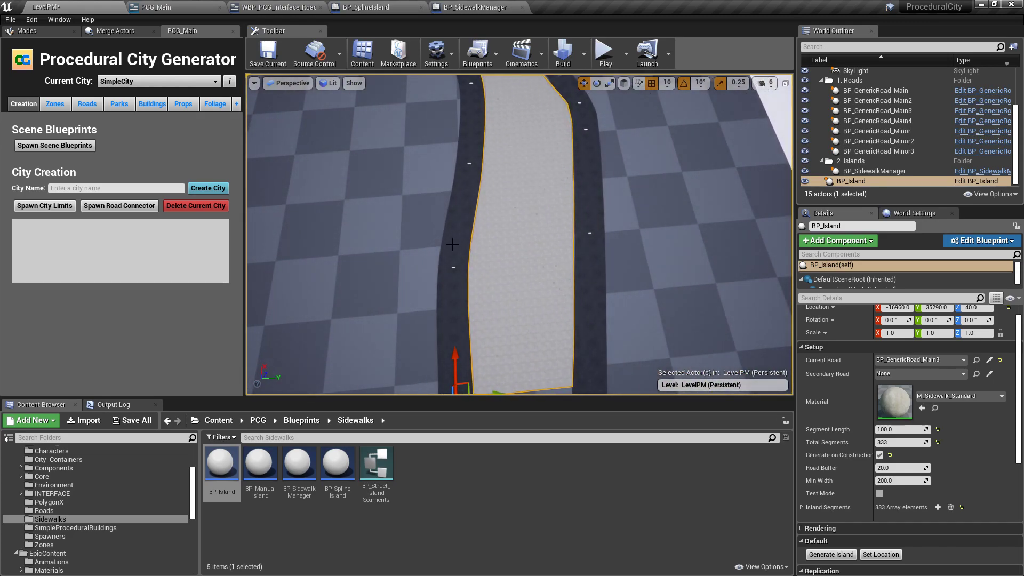
click(453, 239)
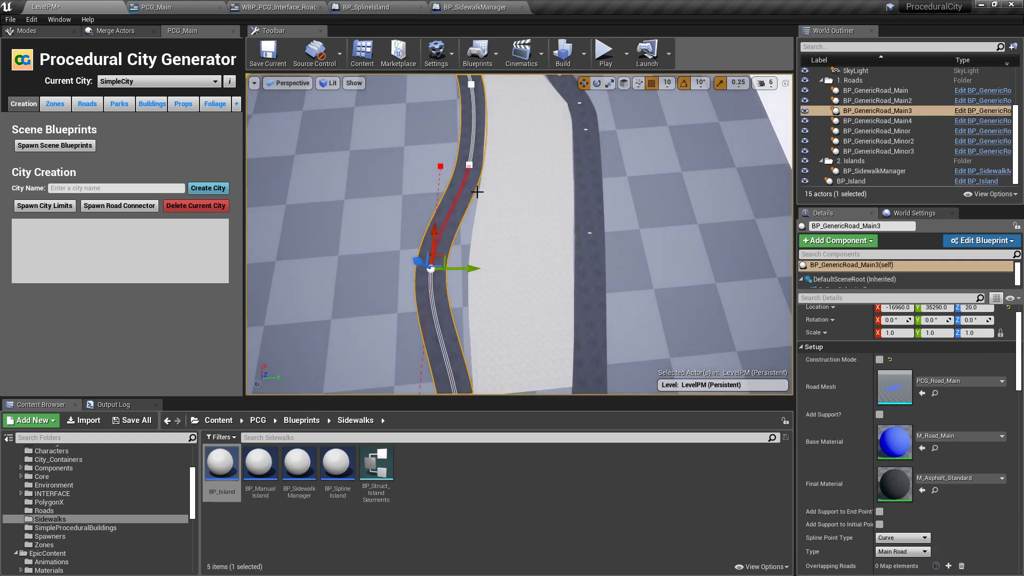
drag(483, 172, 510, 168)
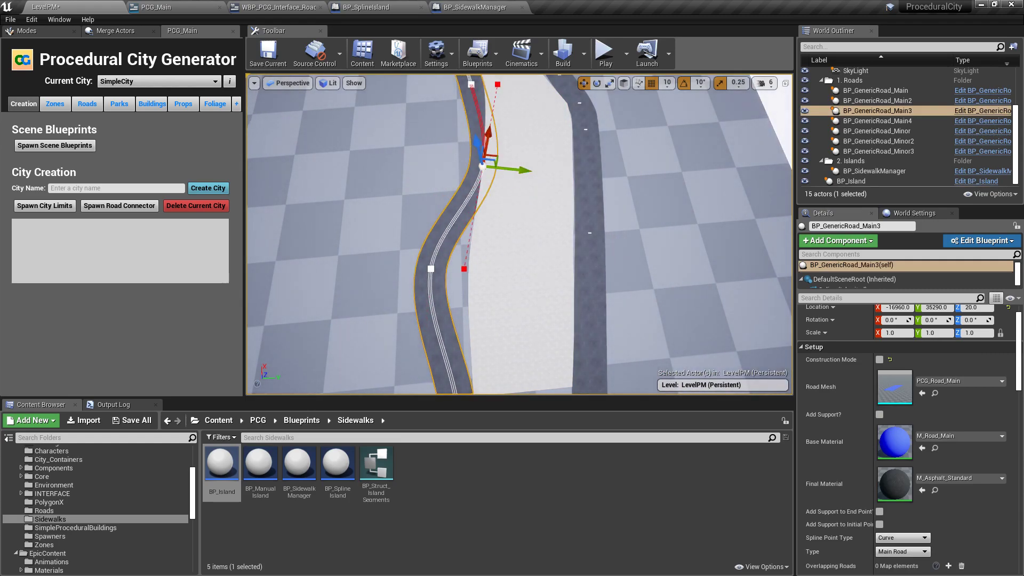
click(525, 214)
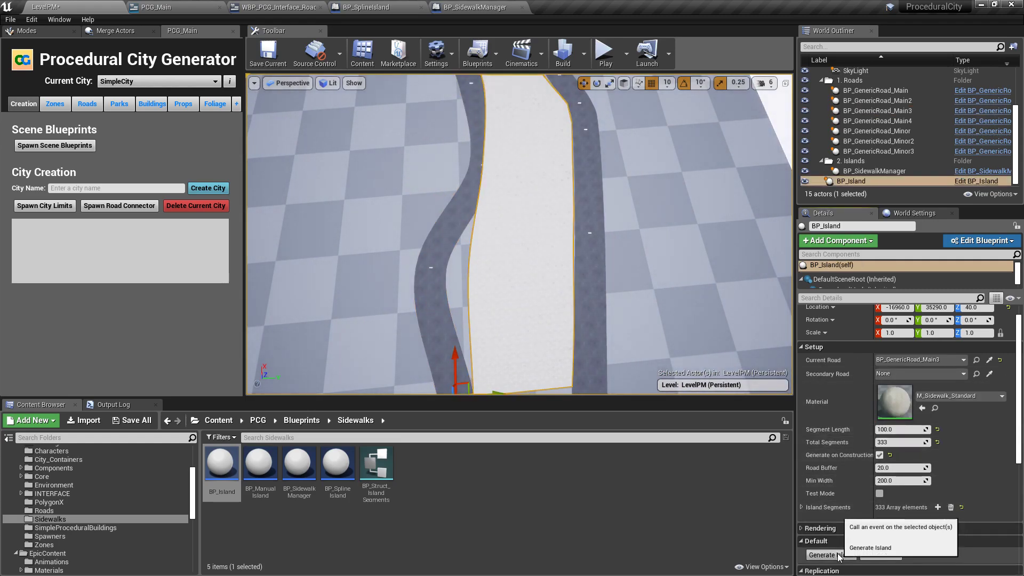
Step: Examine the regenerated island's dense segments and stepped edge in wireframe, and return to lit shading
key(s)
right_drag(642, 287, 573, 263)
key(w)
key(alt+2)
key(w)
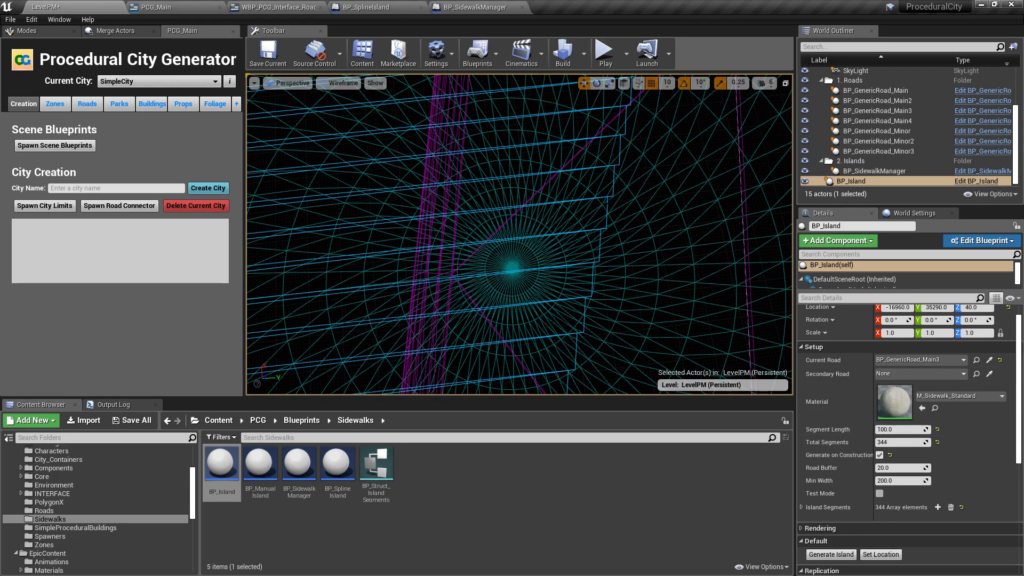
right_drag(533, 256, 535, 170)
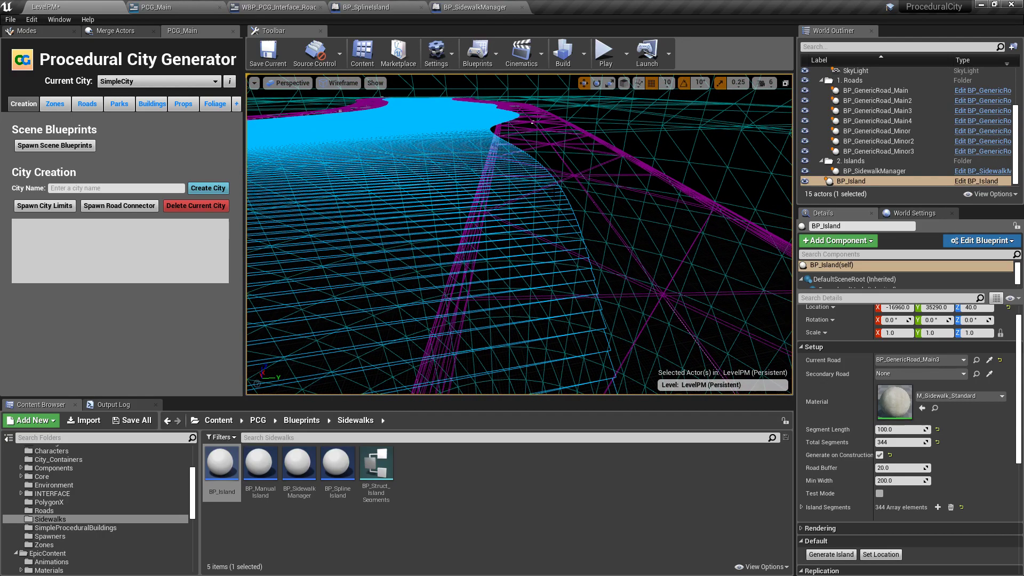
right_drag(535, 171, 561, 197)
key(alt+4)
Step: Play the level, run the character over the regenerated island to check its edges at ground level, and stop playing
click(604, 53)
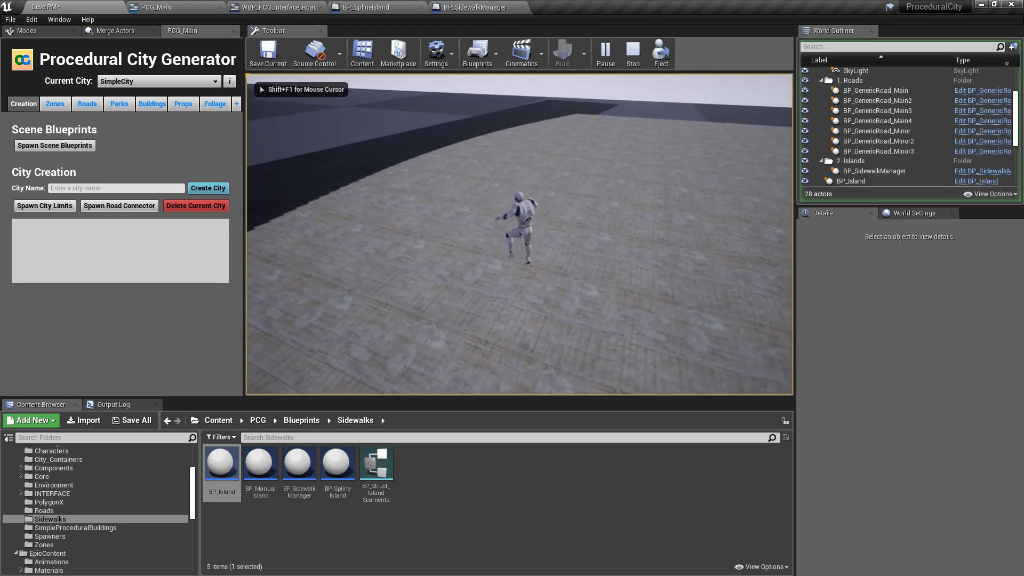
key(w)
key(w)
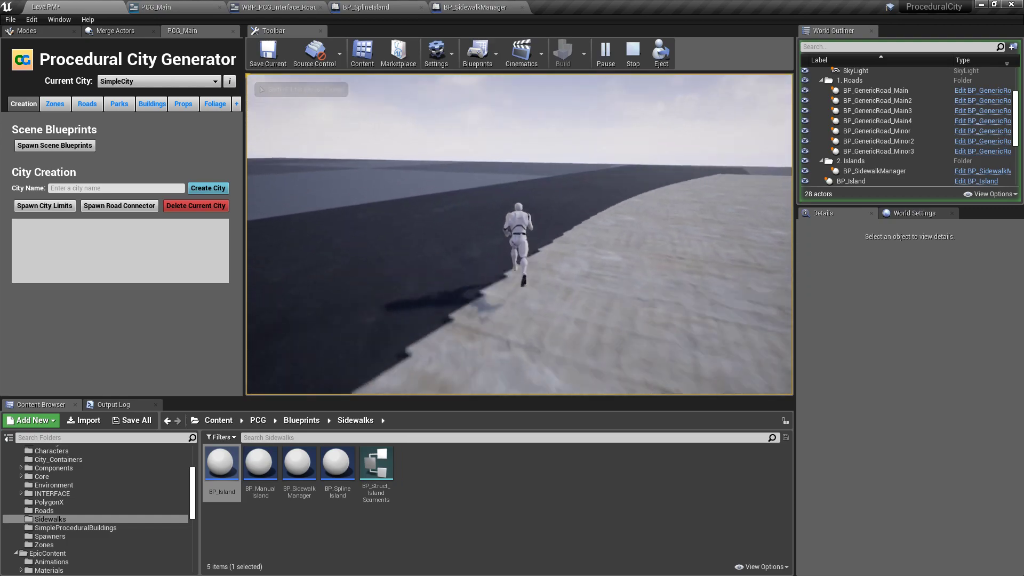
key(w)
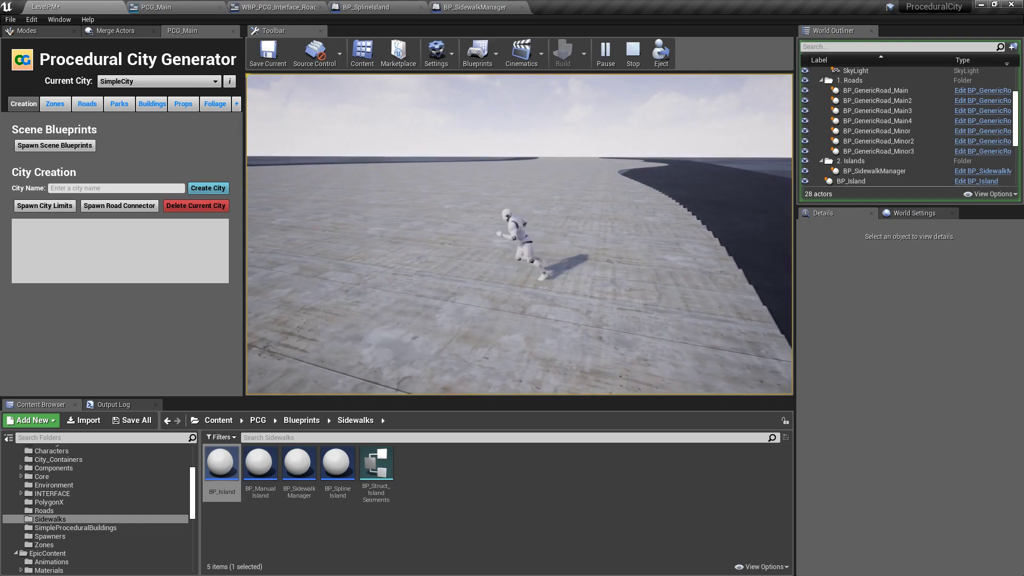
key(w)
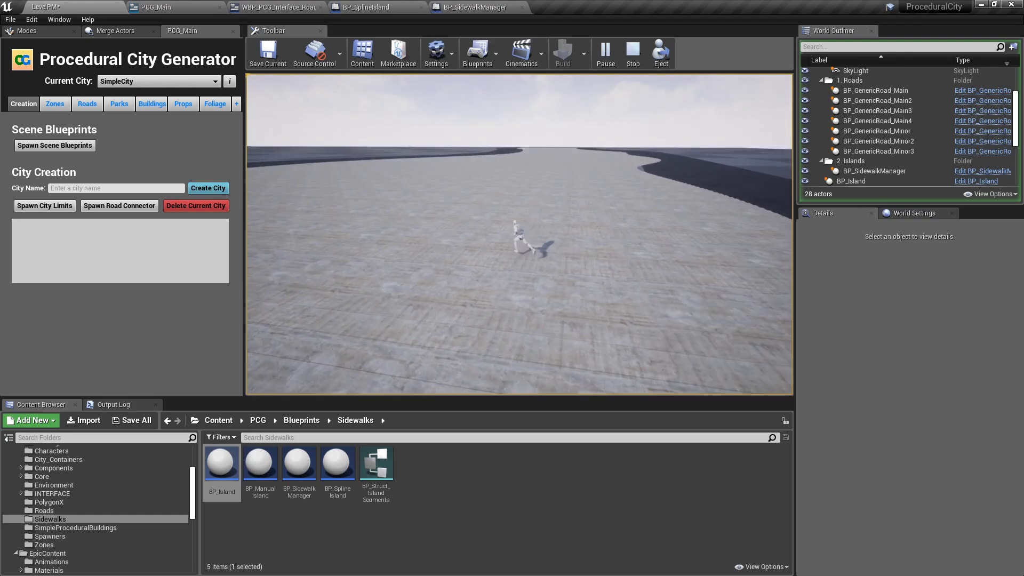
key(Escape)
Step: Select BP_Island, frame it and examine its full length between the two curved roads
mouse_move(507, 254)
right_down()
mouse_move(496, 254)
mouse_move(507, 254)
right_up()
key(e)
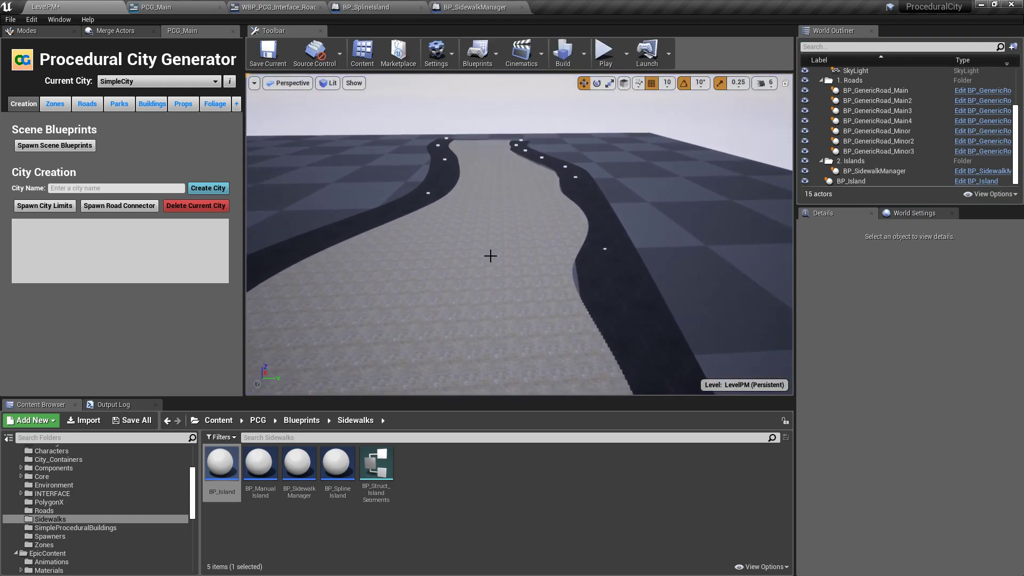
click(501, 212)
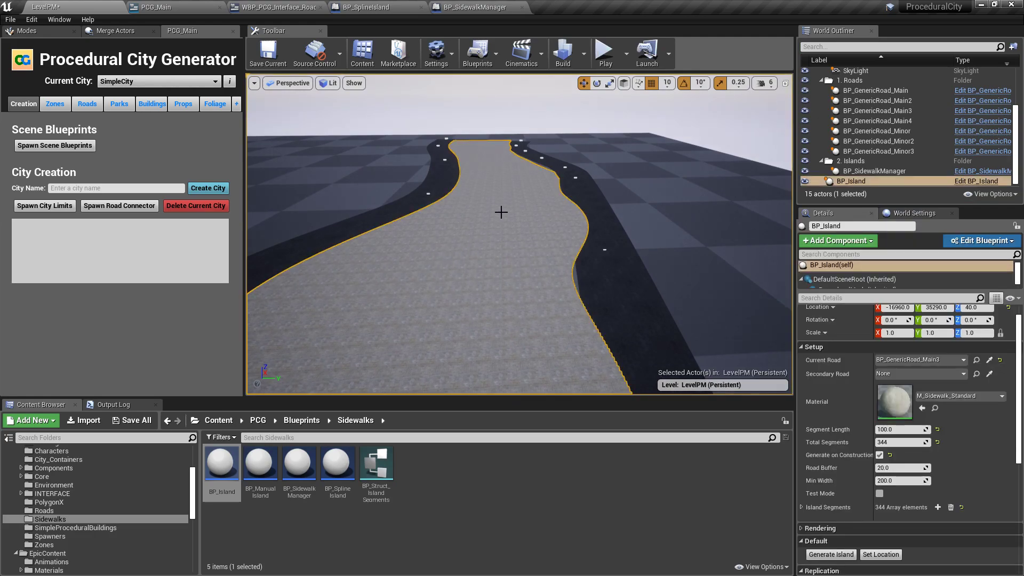
key(f)
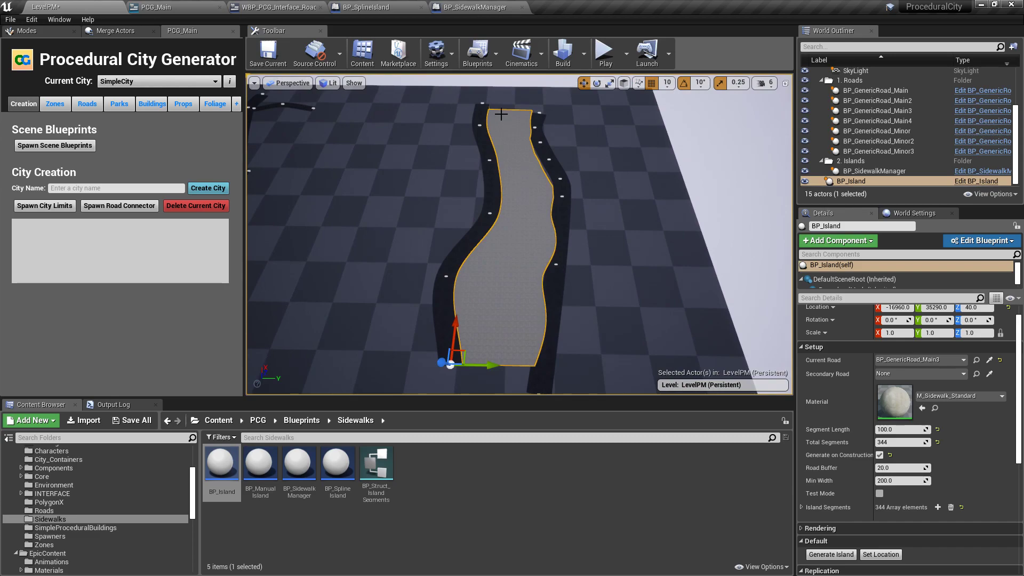
key(w)
right_drag(529, 180, 698, 179)
key(s)
key(d)
right_drag(442, 223, 408, 213)
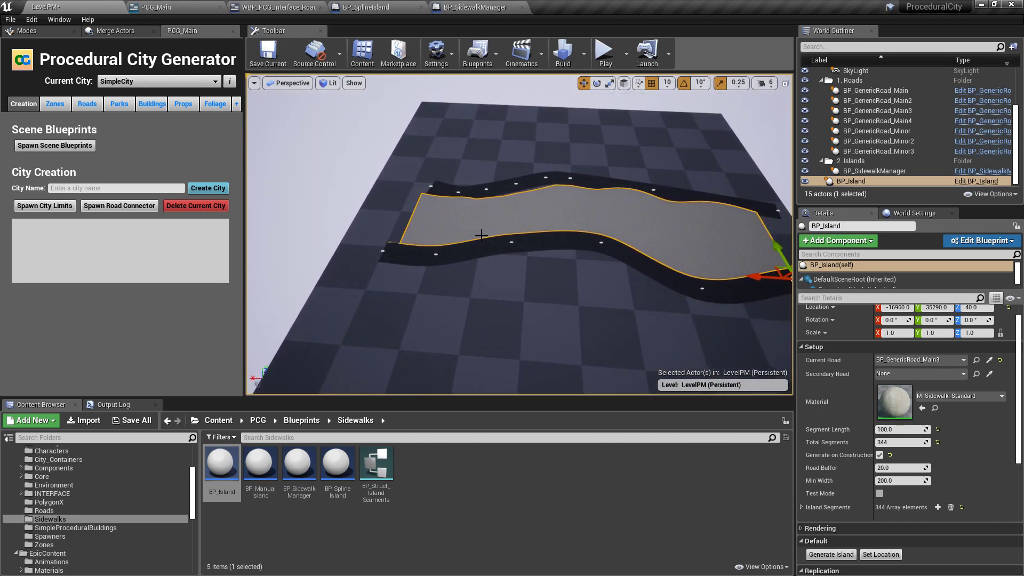
Step: Bend the start of BP_GenericRoad_Main3, moving its second spline point into the island and its end point across the opposite road
click(384, 251)
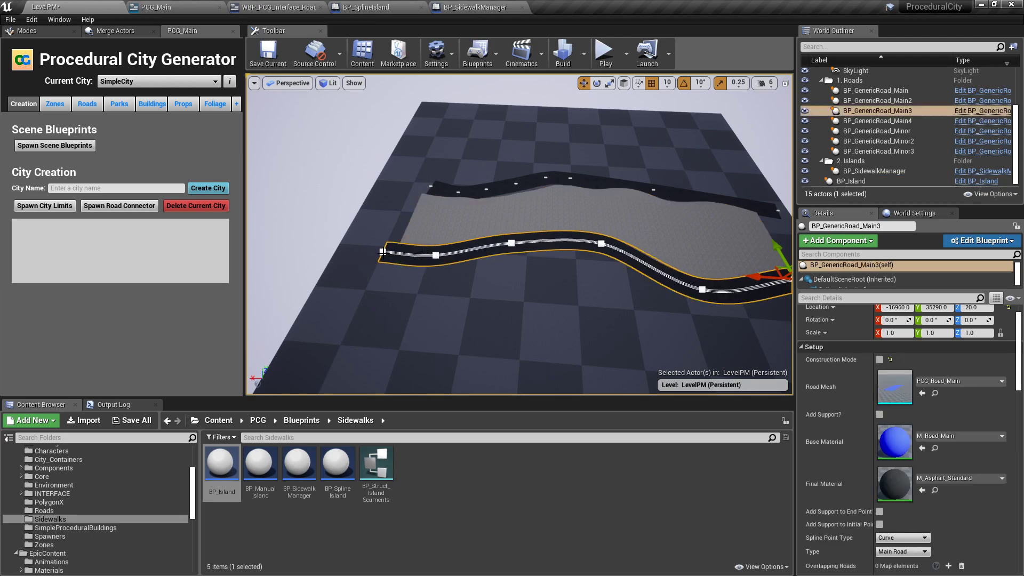
click(435, 256)
drag(439, 234, 457, 187)
click(382, 250)
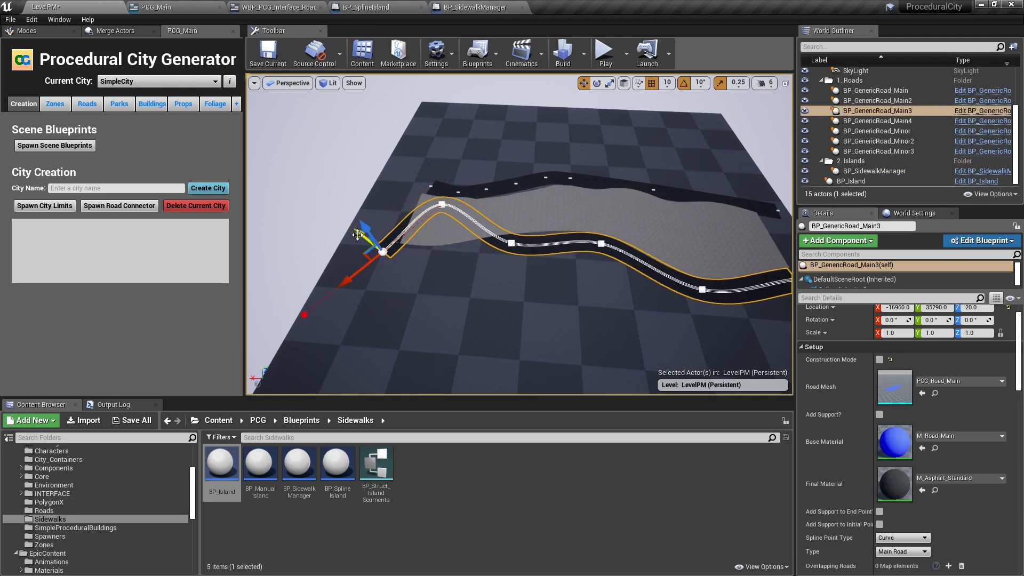
drag(361, 247, 438, 137)
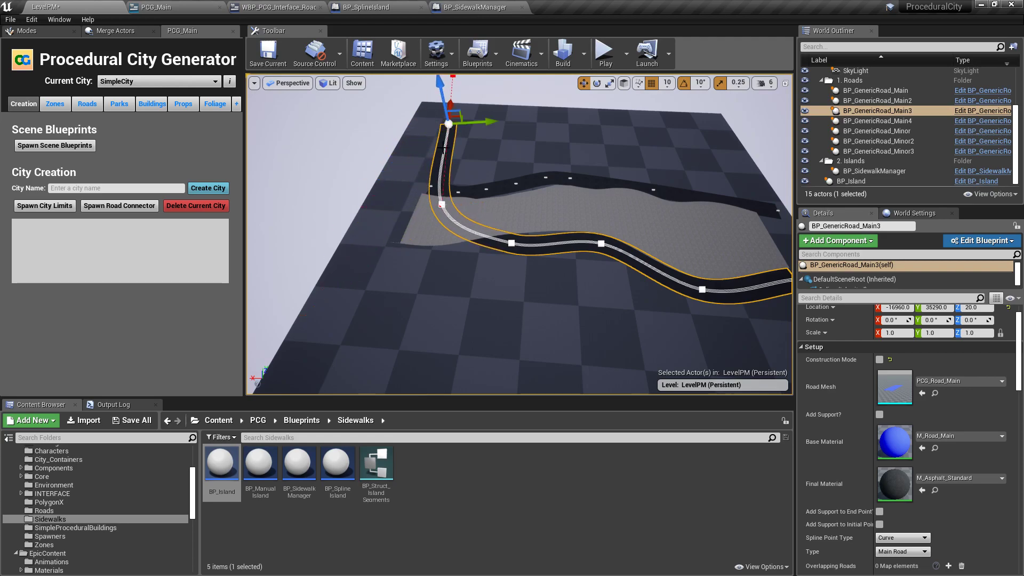
Step: Regenerate BP_Island along the rerouted road and examine how its segments fill the area around the road crossing
click(579, 213)
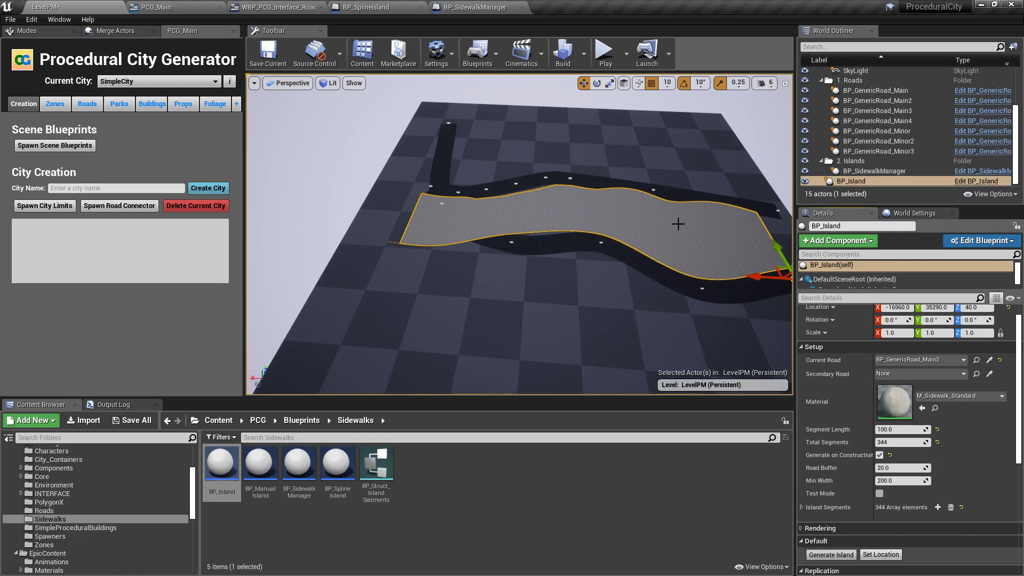
right_drag(640, 148, 484, 133)
key(w)
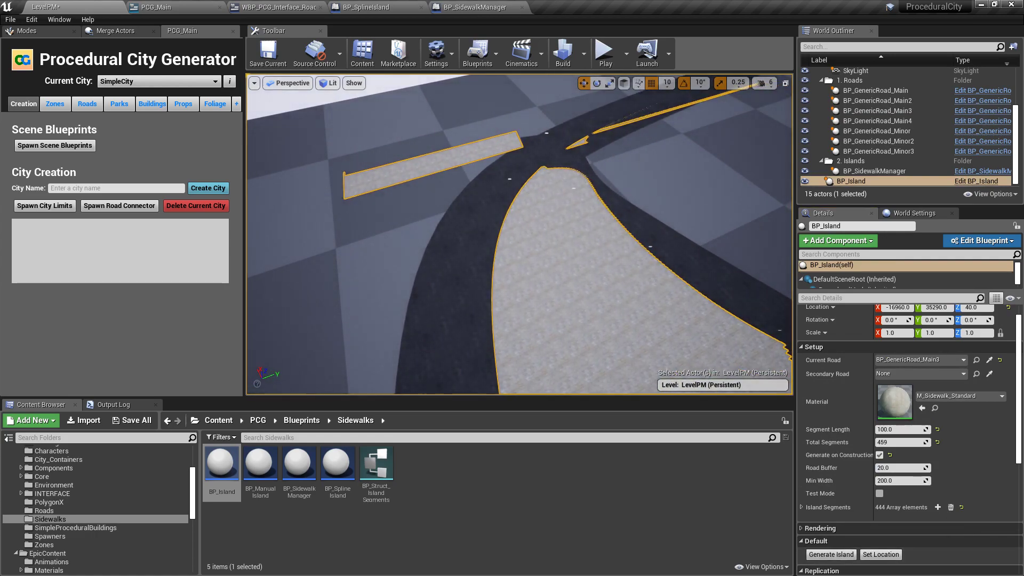
right_drag(600, 155, 587, 168)
key(s)
key(Escape)
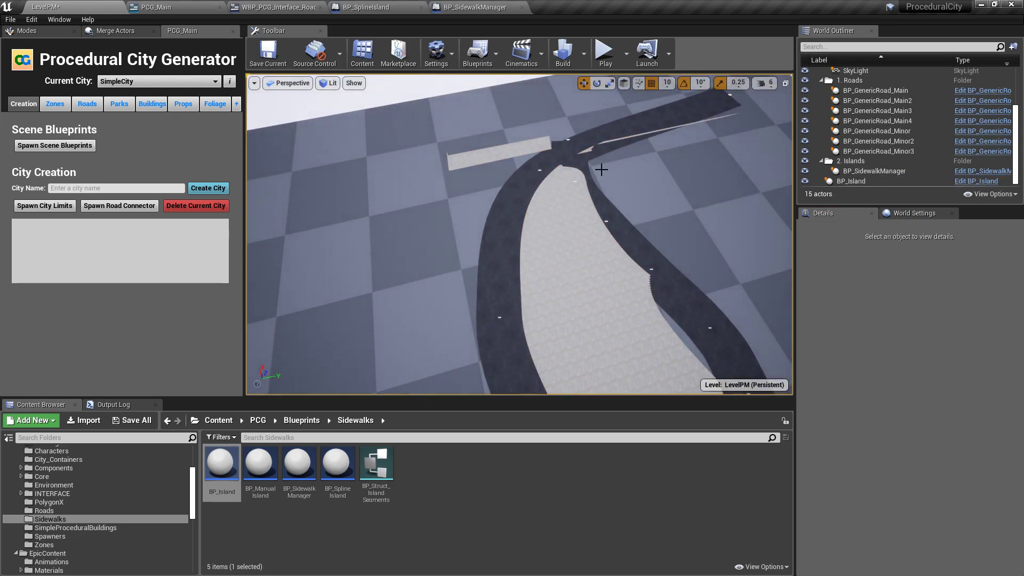
right_drag(633, 185, 601, 249)
key(s)
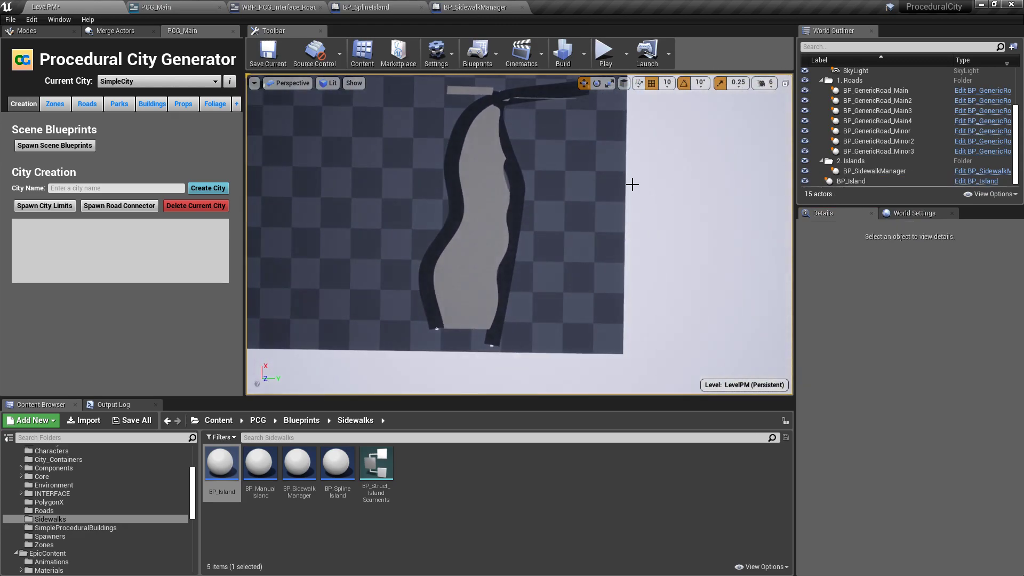
Step: Set BP_Island's Segment Length to 500 and regenerate the island
click(481, 152)
click(902, 430)
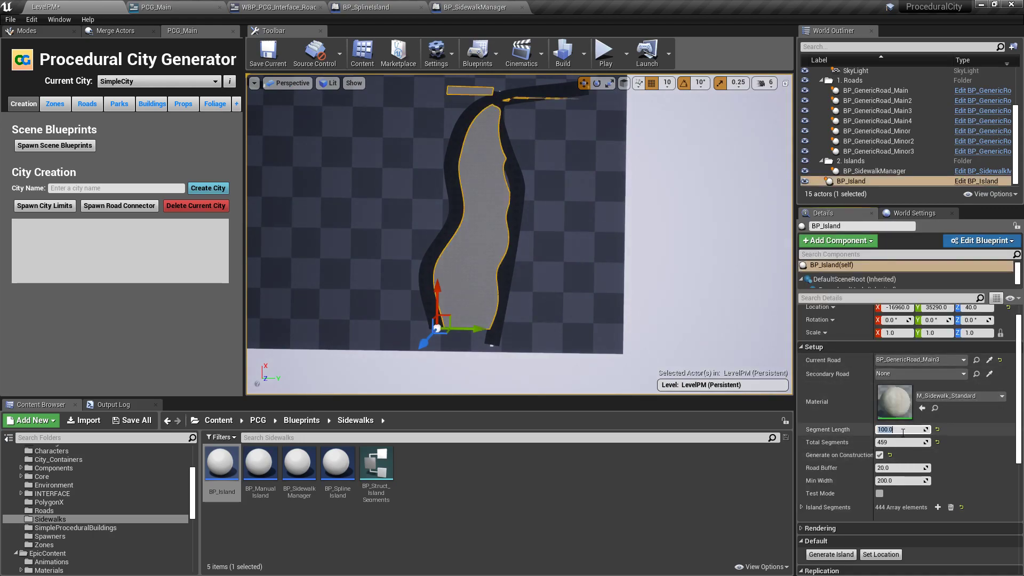
key(Return)
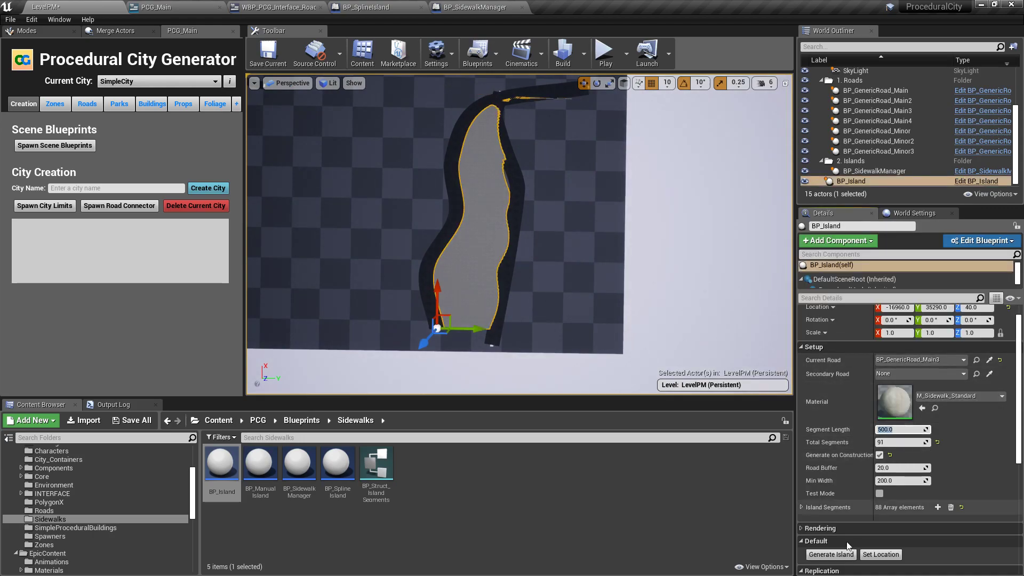
click(835, 555)
Step: Examine the regenerated island's edges along both roads, from the full overview down to close range
right_drag(533, 190, 533, 213)
key(w)
key(s)
key(f)
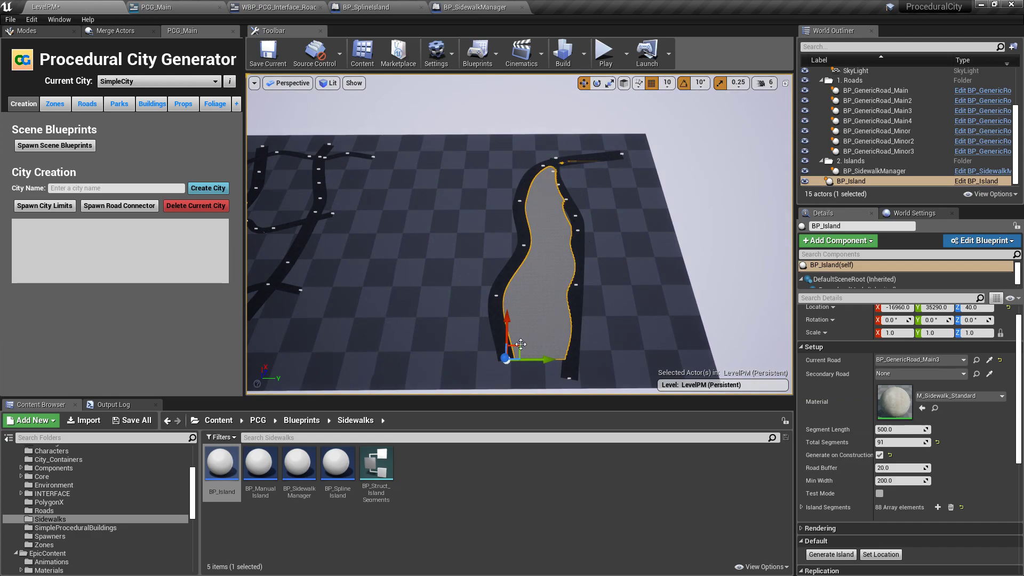
scroll(532, 304, up, 8)
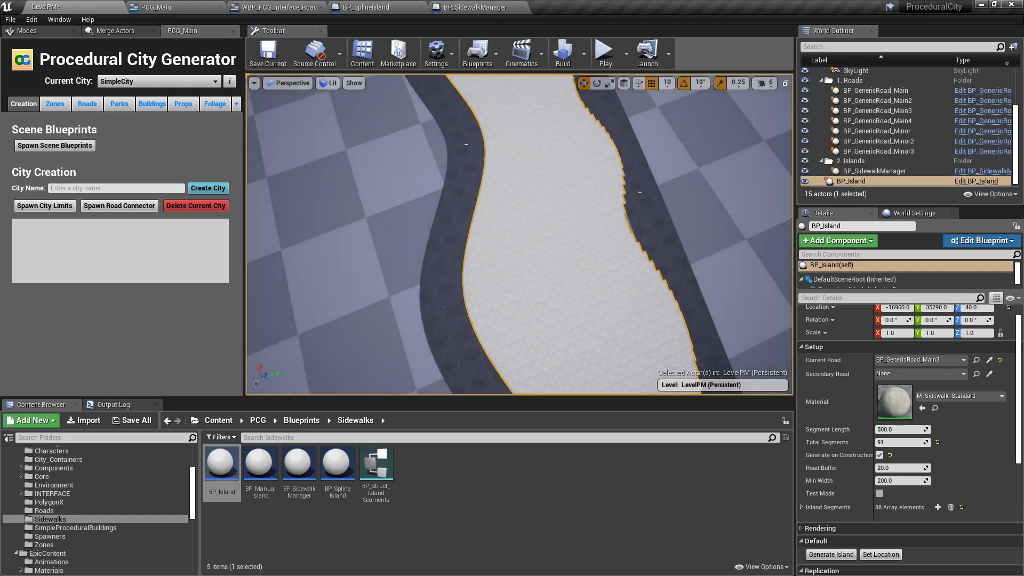
scroll(512, 380, down, 8)
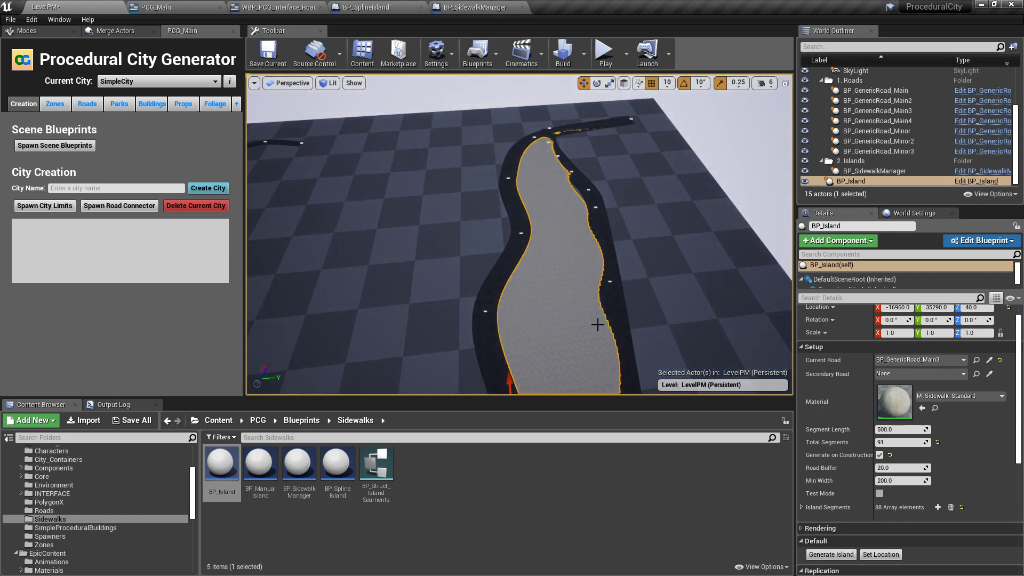
mouse_move(533, 262)
right_down()
mouse_move(576, 293)
mouse_move(523, 256)
mouse_move(570, 272)
mouse_move(575, 264)
mouse_move(544, 283)
mouse_move(555, 277)
mouse_move(537, 260)
right_up()
key(w)
key(s)
key(w)
key(w)
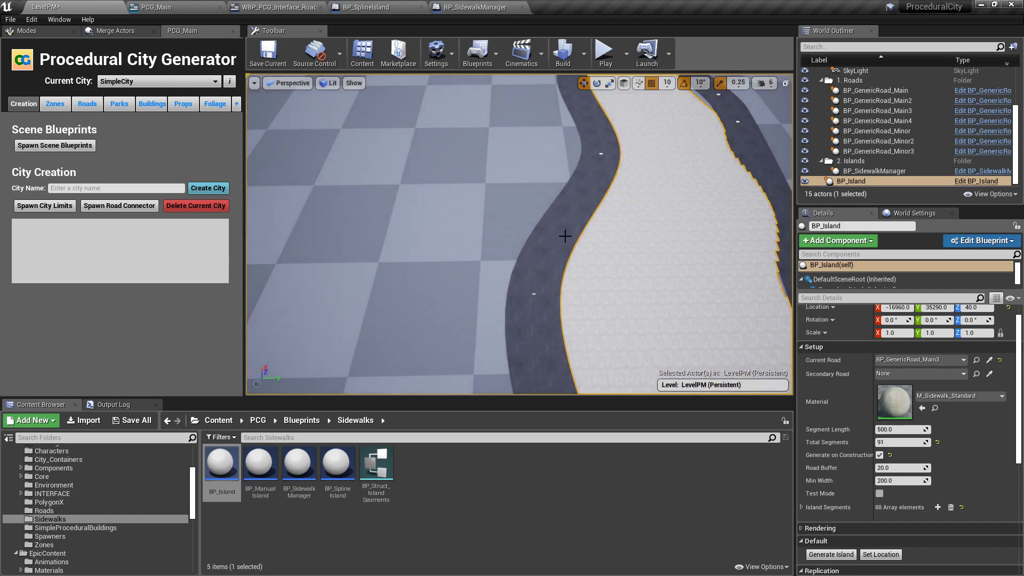
Step: Place a BP_ManualIsland on the open ground beside the curved road and bring its four corners into view
drag(260, 466, 303, 241)
right_drag(375, 242, 262, 211)
key(w)
key(w)
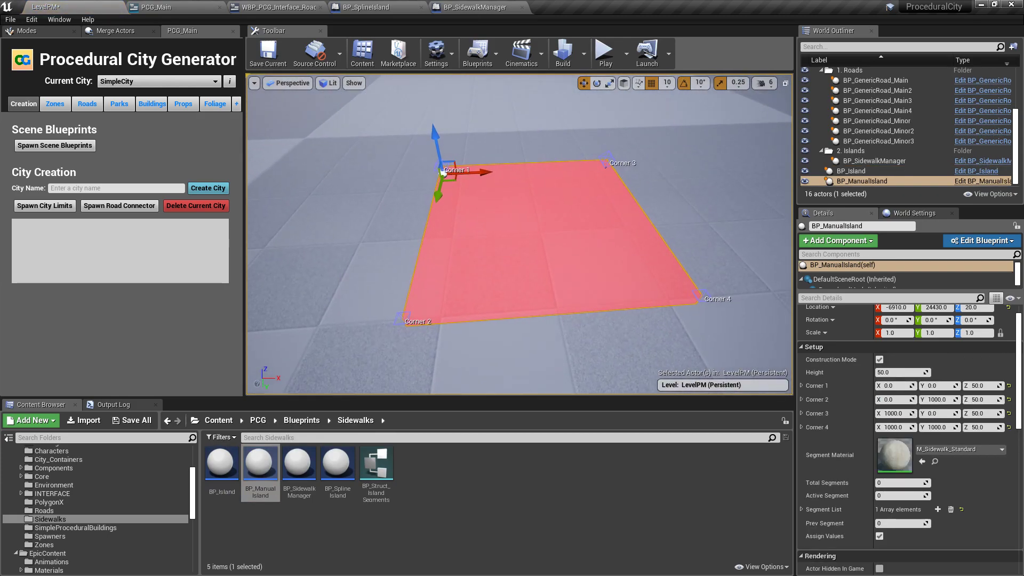
right_drag(679, 283, 683, 325)
key(s)
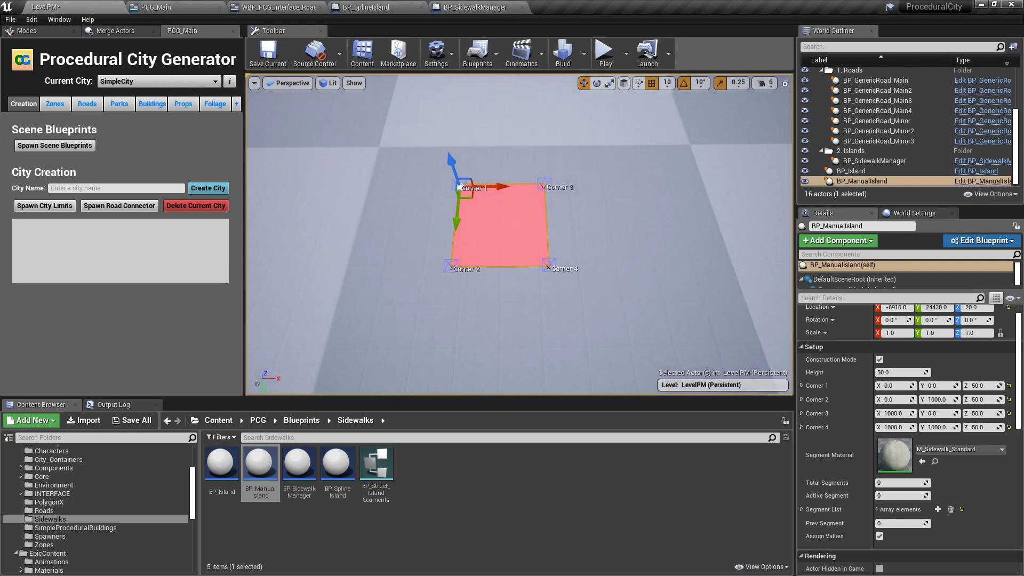
Step: Stretch the manual island along X, moving Corner 3 to X 2750 and Corner 4 to X 2670, Y 1150
click(539, 184)
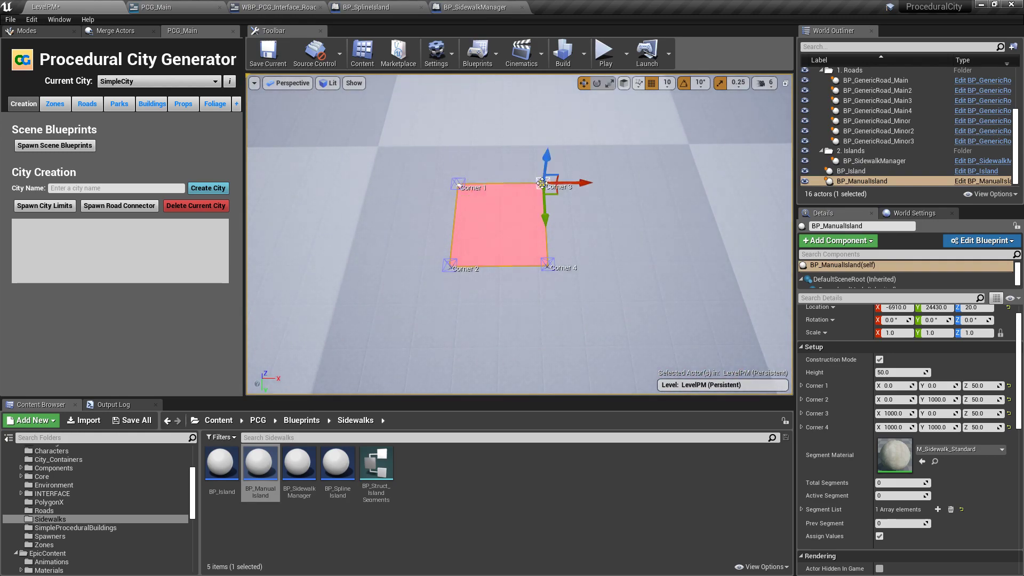
drag(565, 189, 698, 186)
click(547, 264)
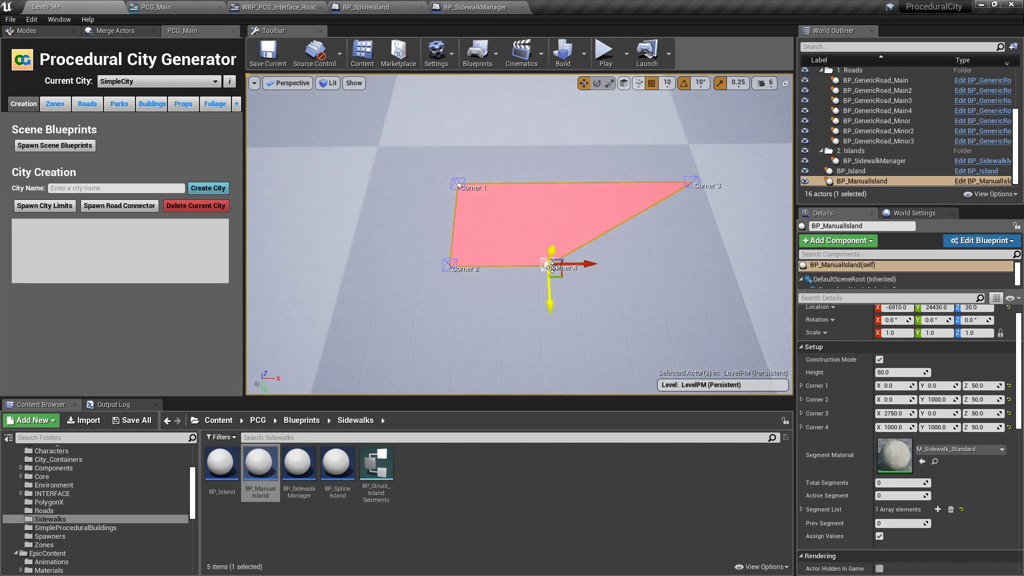
drag(557, 276, 710, 279)
Step: Move the manual island's Corner 2 to X 140, Y 1560 and Corner 1 to X -20, Y -30, and check the resulting outline
click(450, 267)
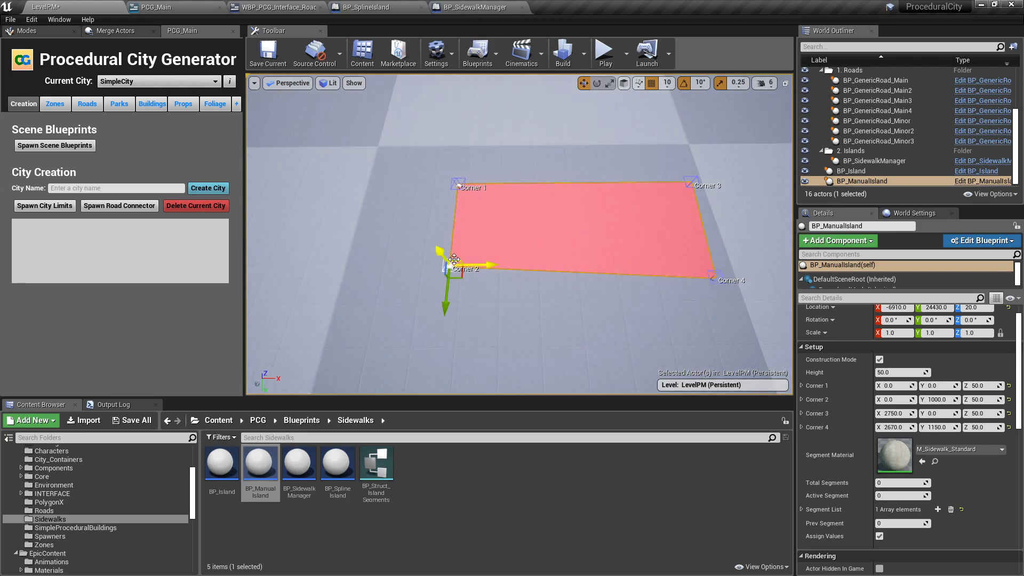
drag(463, 276, 470, 332)
click(463, 191)
mouse_move(463, 192)
mouse_down()
mouse_move(494, 133)
mouse_move(470, 195)
mouse_up()
right_drag(470, 195, 634, 187)
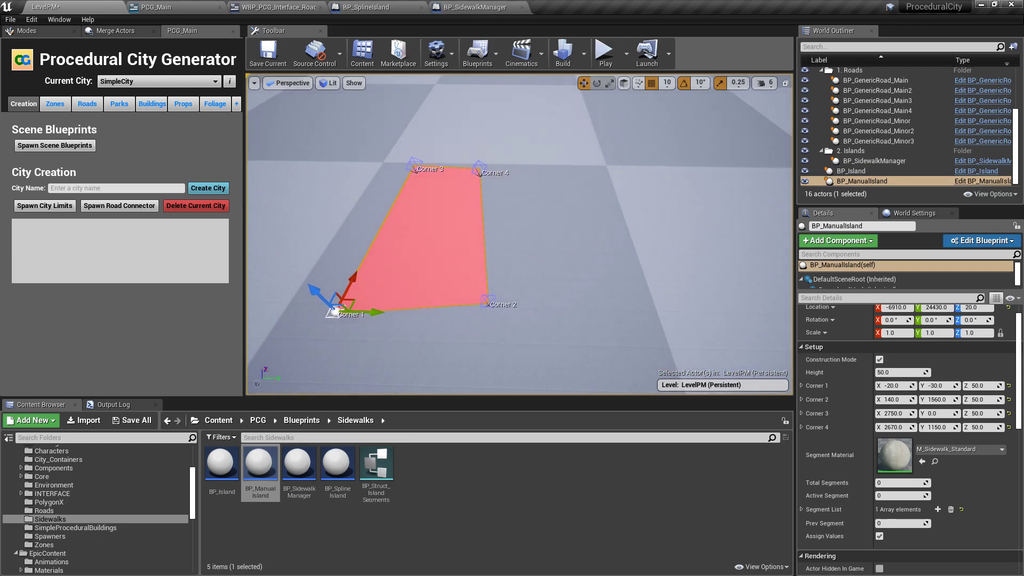
right_drag(612, 244, 432, 246)
right_drag(599, 311, 539, 303)
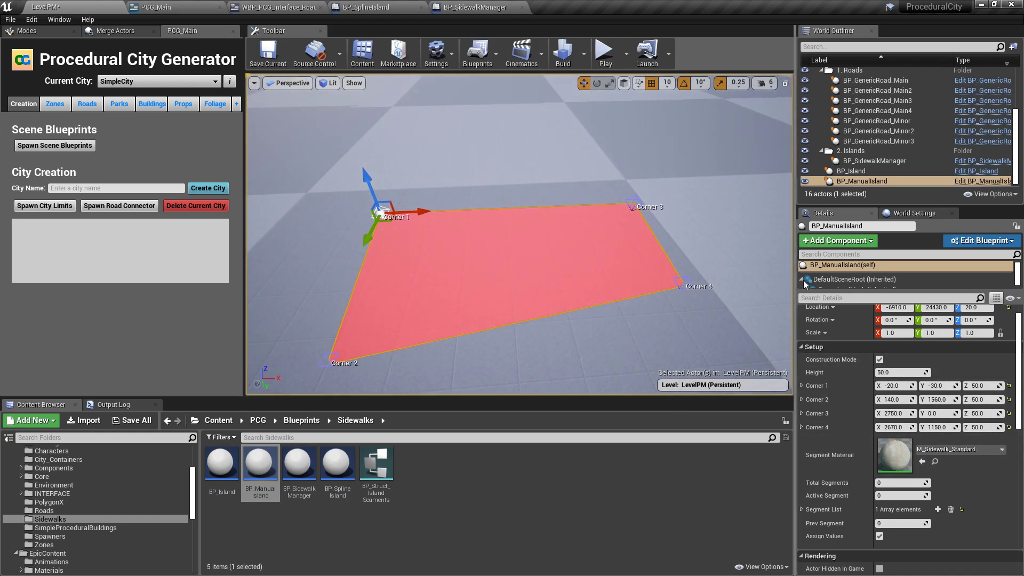
Step: Turn off Construction Mode on the manual island to display its sidewalk material
click(879, 360)
right_drag(629, 267, 542, 262)
click(528, 240)
Step: Lift the manual island to Z 790 to view it above the ground, and snap it back down to the floor
click(461, 204)
drag(407, 190, 400, 103)
right_drag(400, 104, 400, 71)
mouse_move(438, 235)
right_down()
mouse_move(438, 213)
mouse_move(438, 224)
right_up()
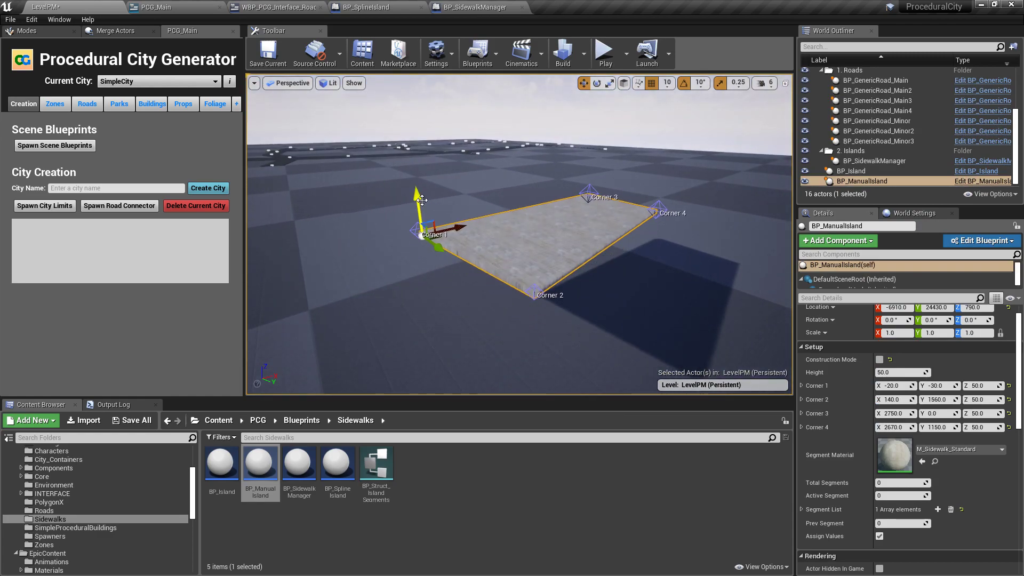
key(End)
Step: Play the level, run the character over and around the manual island to check its surface and sides, and stop playing
click(605, 54)
click(584, 194)
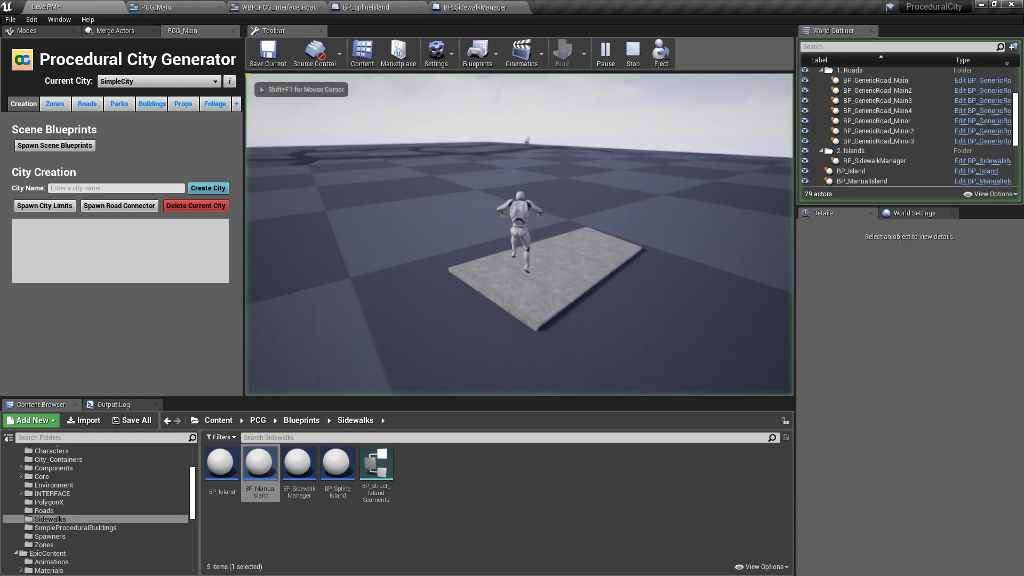
key(w)
key(w)
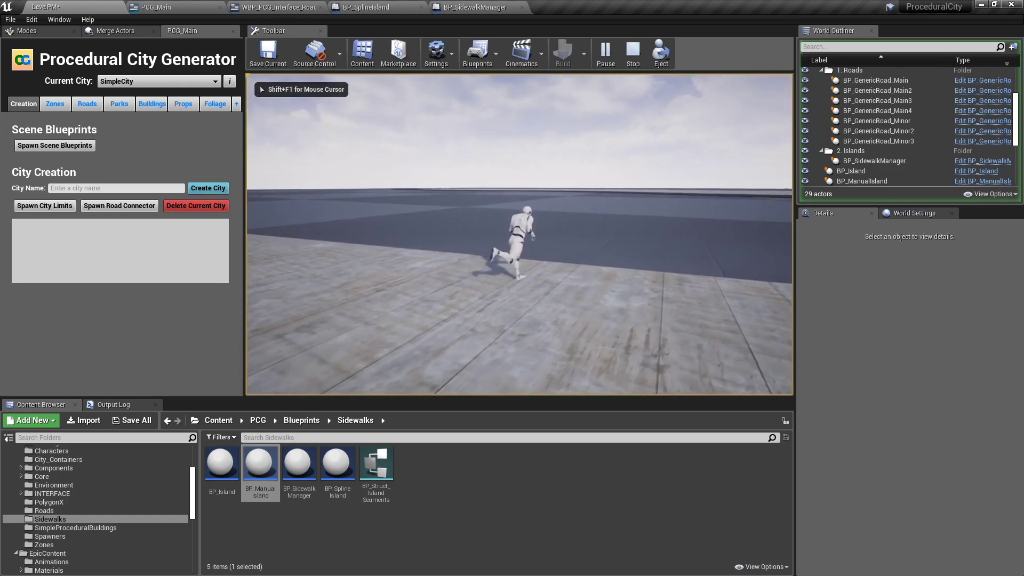
key(w)
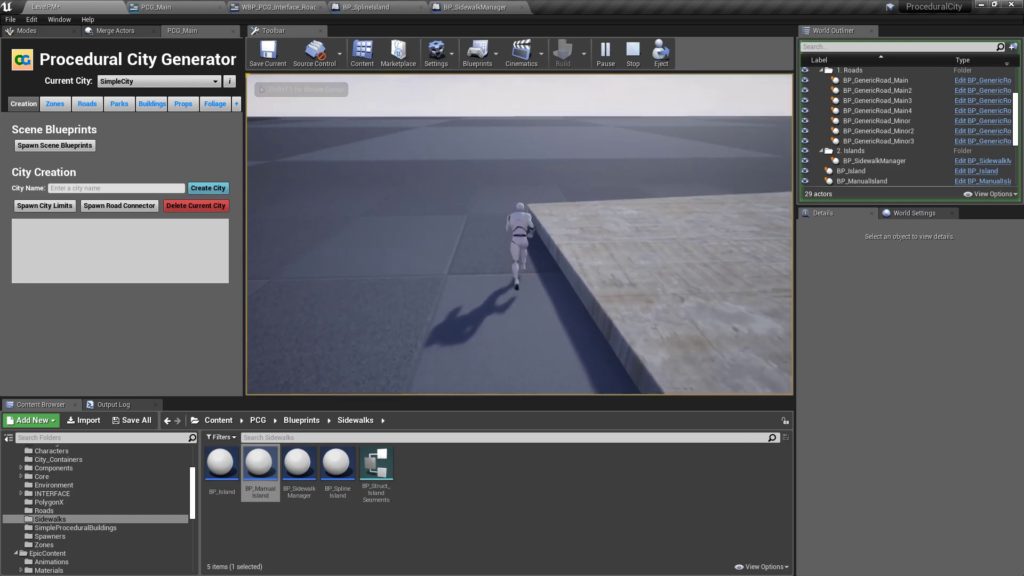
key(w)
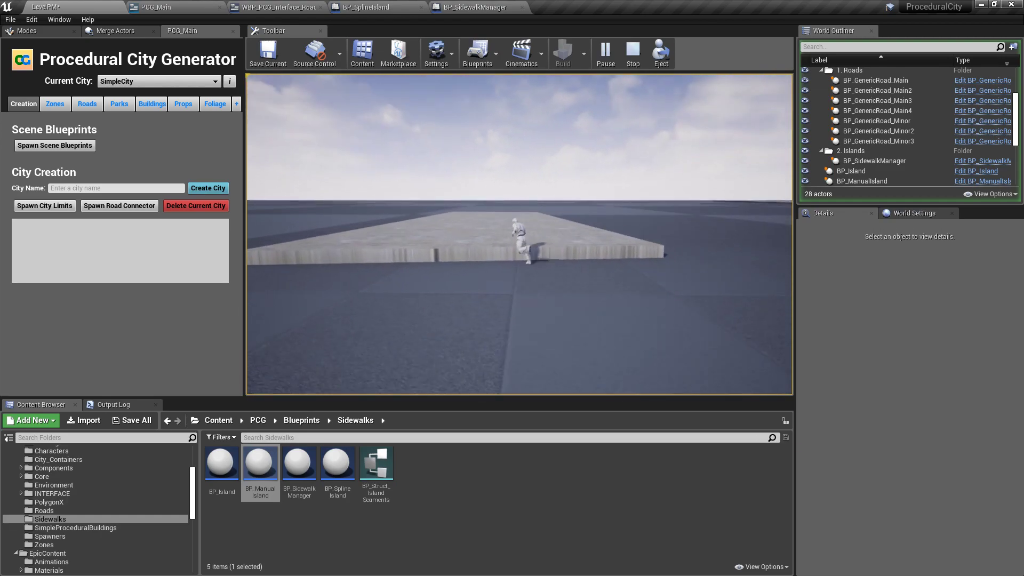
key(w)
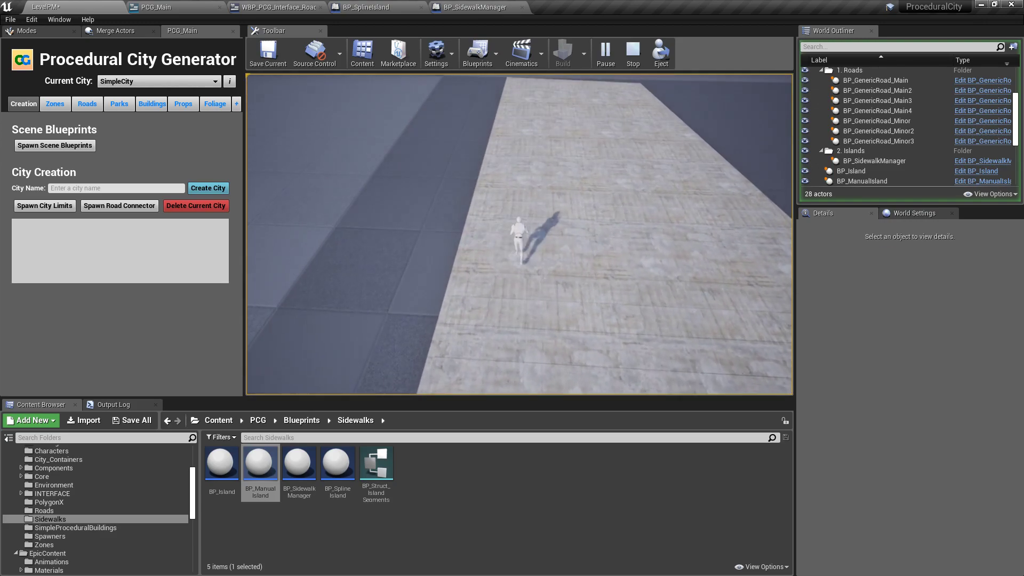
key(Escape)
Step: Select BP_Island between the two roads and turn off its Generate on Construction option
key(w)
right_drag(633, 236, 575, 208)
click(521, 221)
key(d)
key(s)
click(612, 222)
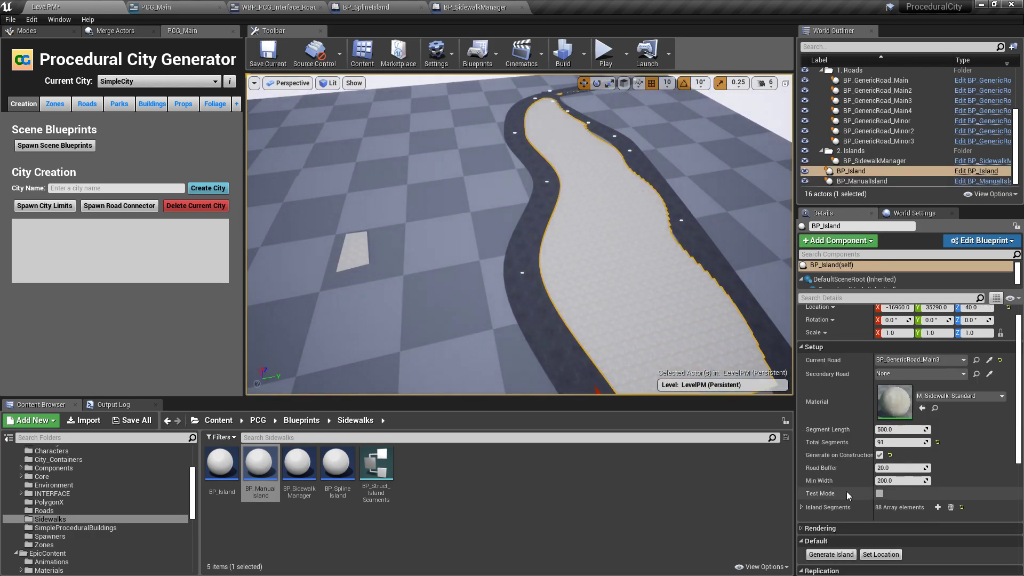
click(879, 456)
right_drag(677, 315, 688, 373)
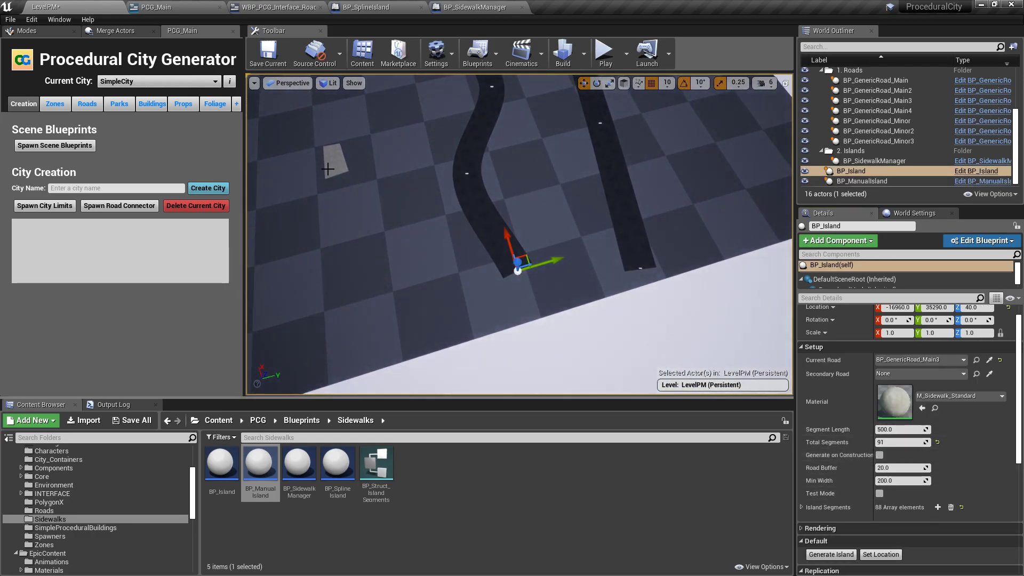
Step: Move the manual island to the start of the curved road, placing its Corner 1 at the road's inner edge
click(327, 175)
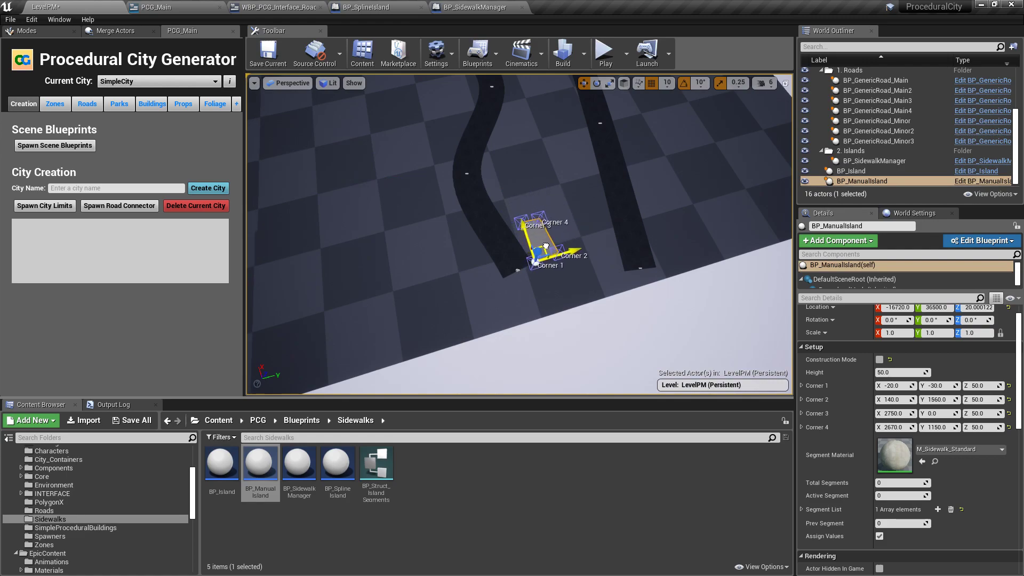
mouse_move(542, 245)
right_down()
mouse_move(539, 262)
mouse_move(549, 264)
right_up()
key(w)
drag(474, 167, 475, 177)
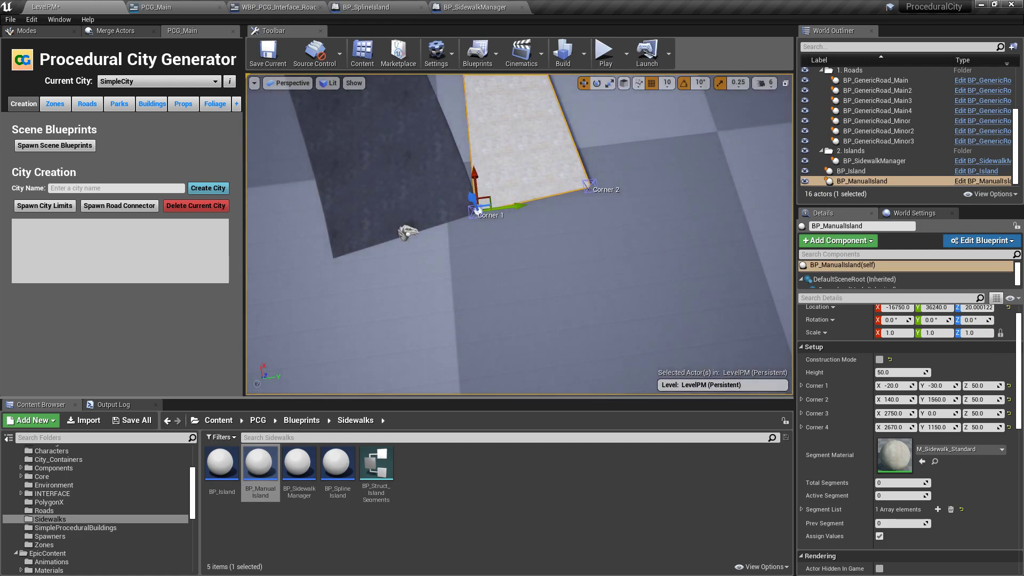
Step: Move the manual island's Corner 2 to X -2060, Y 5400 and Corner 4 to X 12490, Y 7780 along the straight road
right_drag(651, 199, 637, 193)
key(s)
click(426, 218)
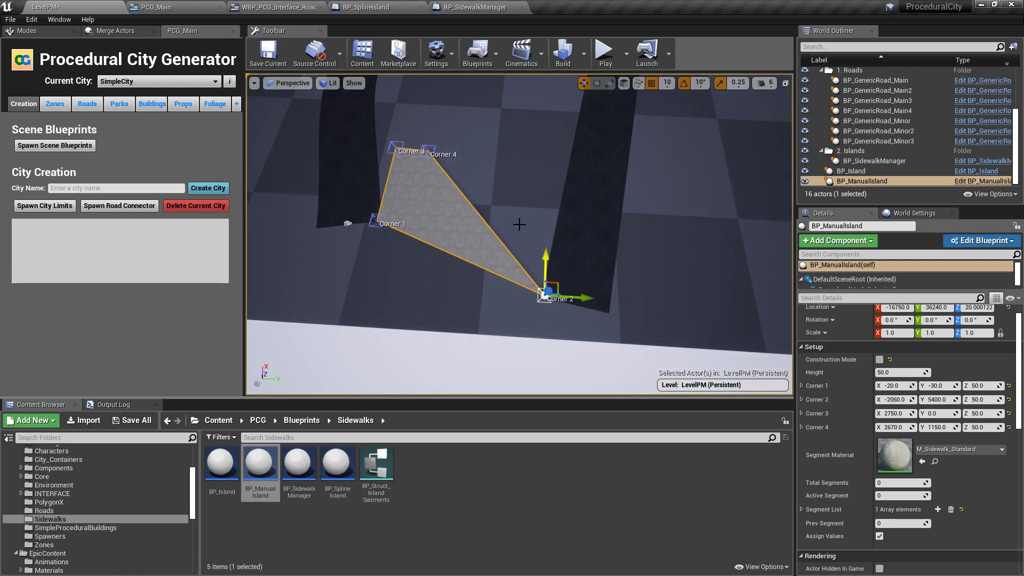
click(429, 153)
right_drag(443, 176, 444, 146)
drag(452, 263, 607, 114)
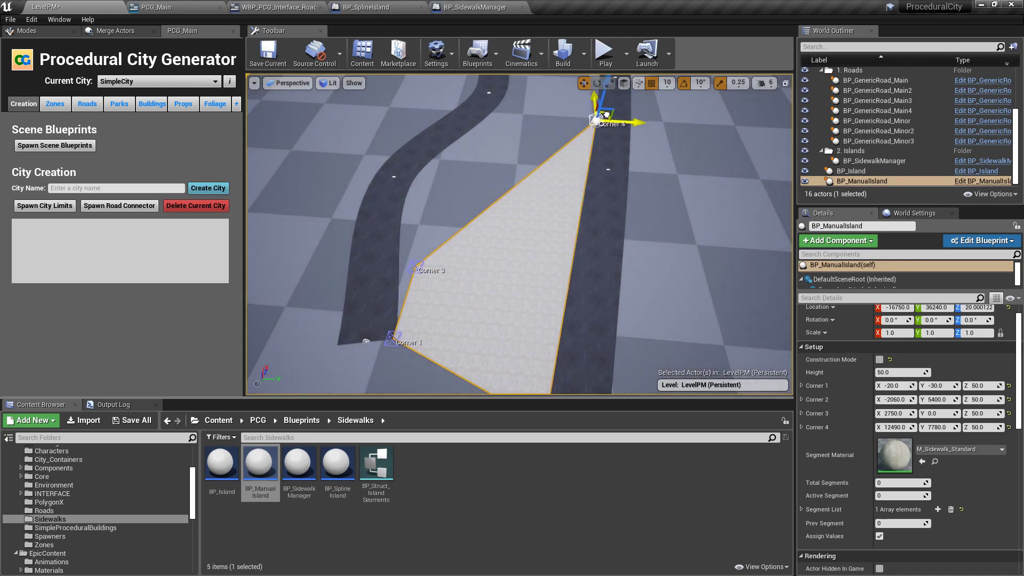
Step: Move Corner 3 to the curved road's edge at X 5050, Y -1370, and adjust Corner 4 to X 12500, Y 7810
click(413, 264)
drag(428, 258, 512, 91)
right_drag(512, 91, 475, 278)
drag(475, 277, 626, 258)
right_drag(623, 262, 583, 286)
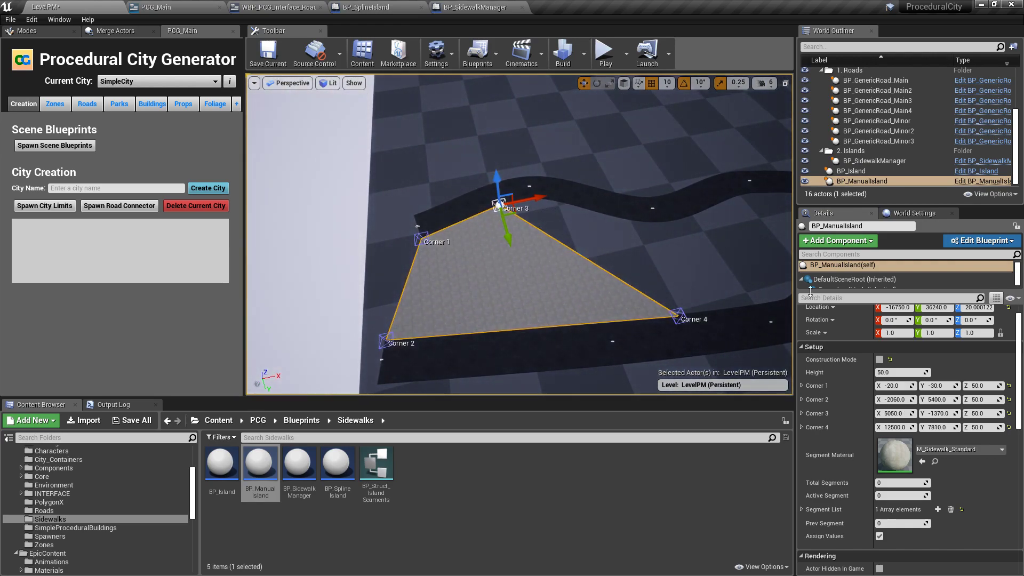
Step: Set the manual island's Total Segments to 1 and its Active Segment to 1
click(896, 482)
text(1)
key(Return)
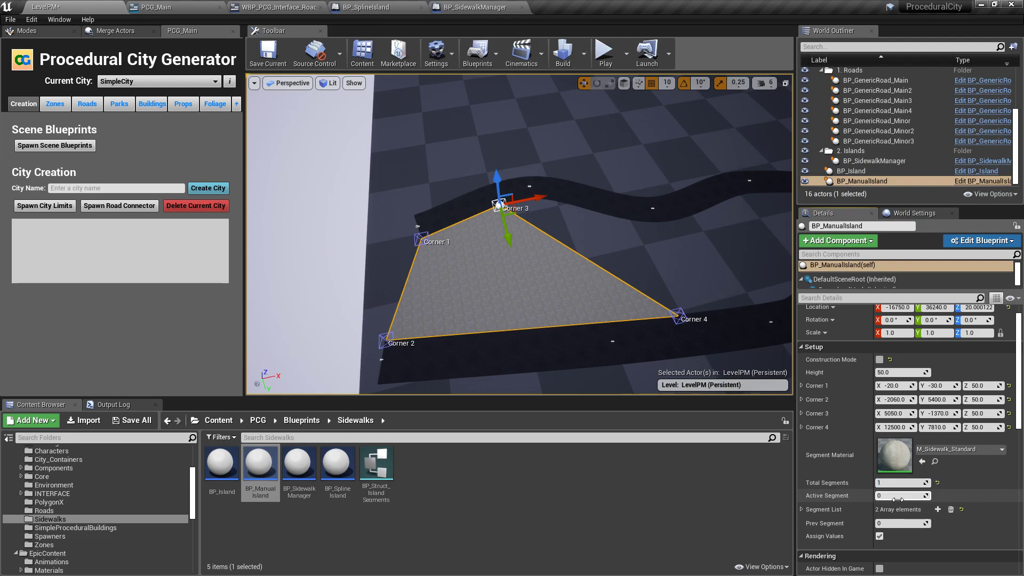
click(898, 498)
text(1)
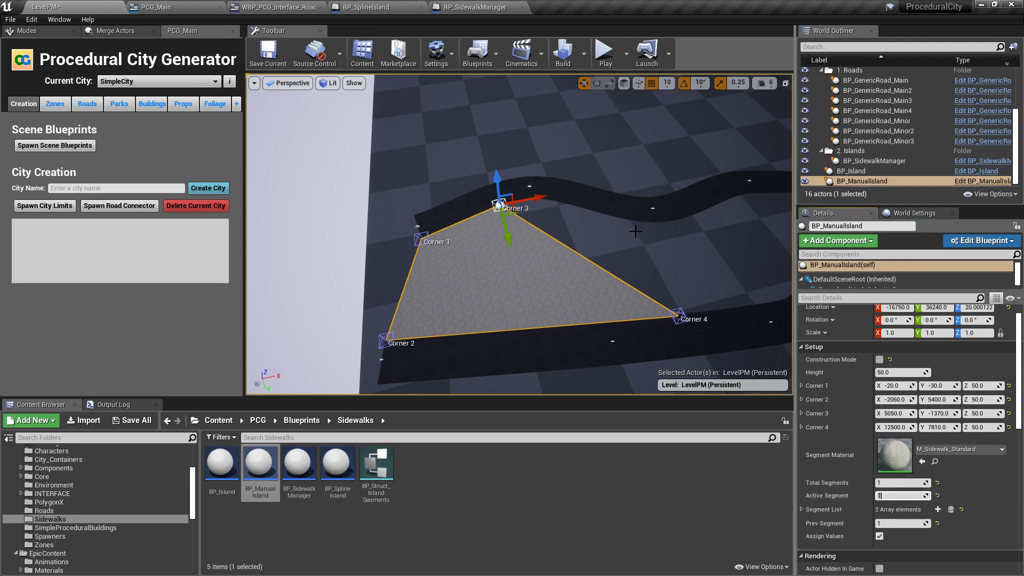
Step: Enable Construction Mode and extend the manual island's second segment along the curved road, moving Corner 3 to X 17600, Y 2420 and Corner 1 to X 7740, Y -1040
right_drag(718, 262, 738, 273)
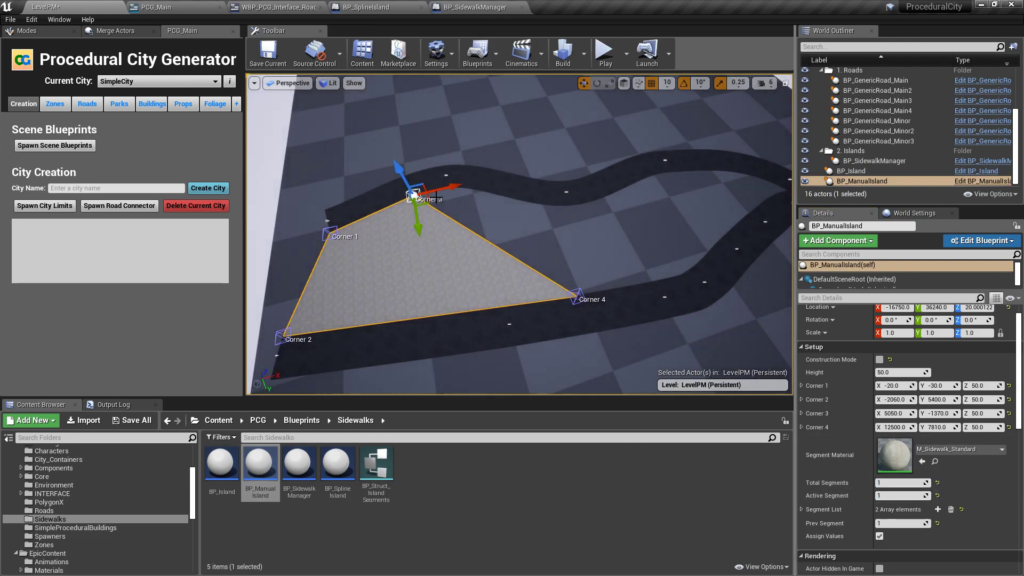
drag(430, 199, 636, 199)
click(329, 233)
drag(340, 238, 468, 194)
click(879, 360)
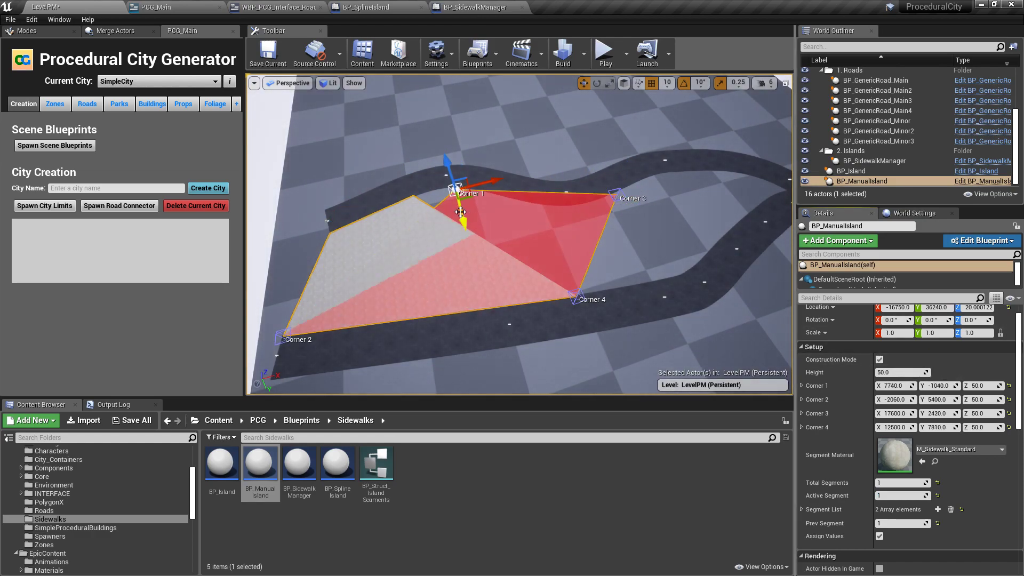
Step: Move Corner 4 to X 18640, Y 8480 and Corner 2 to X 12220, Y 7230 along the straight road
click(292, 339)
drag(292, 340, 700, 279)
click(583, 302)
Step: Align the second segment with the first, placing Corner 1 at X 5070, Y -1430 and Corner 2 at X 12470, Y 7770
click(455, 188)
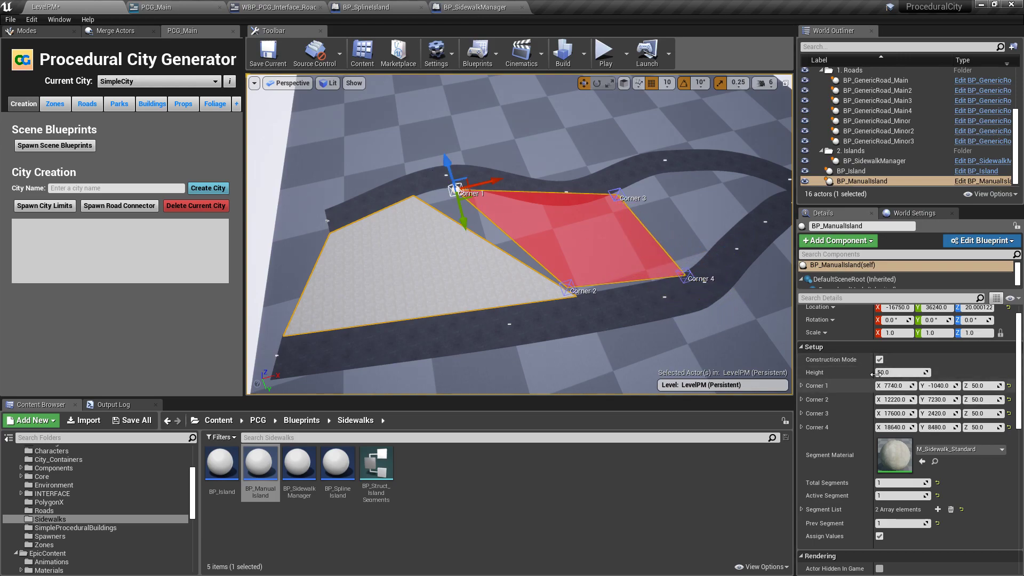
drag(469, 198, 427, 203)
right_drag(426, 203, 471, 222)
click(611, 129)
drag(599, 133, 560, 132)
right_drag(559, 133, 466, 242)
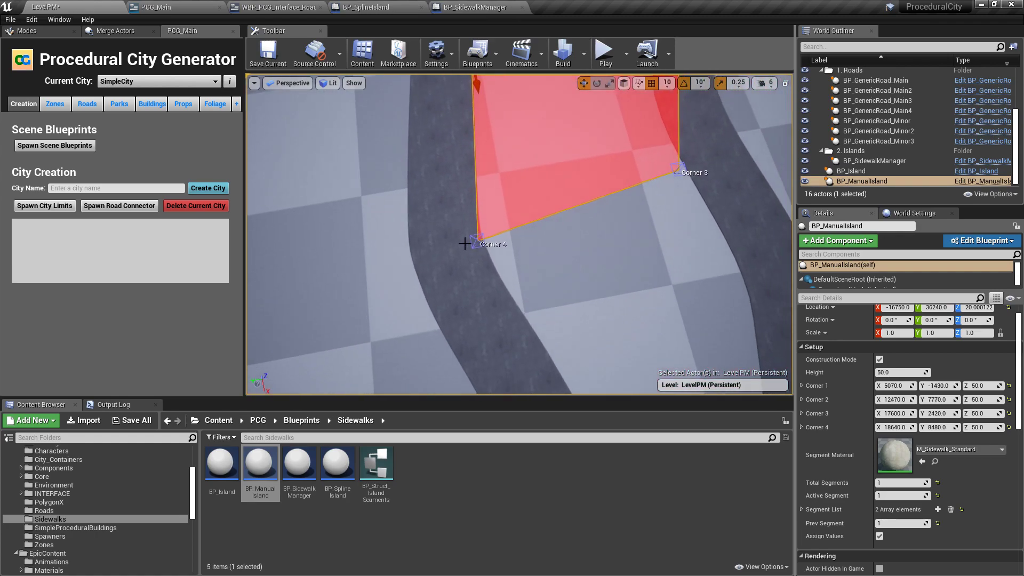
Step: Fit the segment's far end to the road edges, moving Corner 4 to X 18390, Y 8370 and Corner 3 to X 7010, Y -1480
click(480, 239)
mouse_move(471, 248)
mouse_down()
mouse_move(489, 253)
mouse_move(475, 254)
mouse_move(473, 242)
mouse_up()
click(671, 179)
right_drag(670, 206, 645, 228)
drag(564, 336, 565, 238)
mouse_move(590, 187)
right_down()
mouse_move(573, 176)
mouse_move(555, 187)
mouse_move(589, 187)
right_up()
drag(322, 181, 477, 283)
right_drag(486, 286, 506, 285)
right_drag(528, 217, 572, 184)
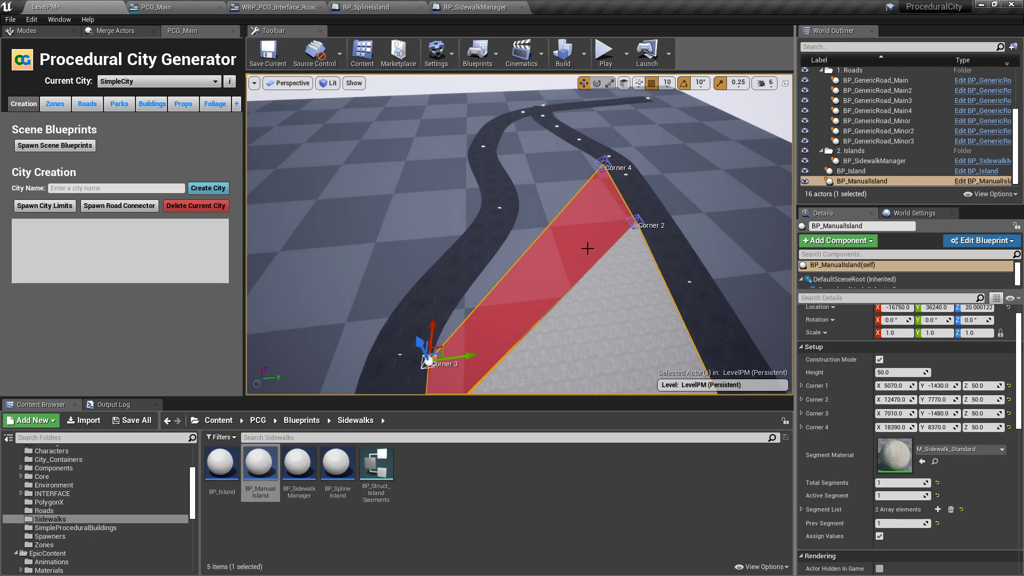
right_drag(587, 249, 655, 138)
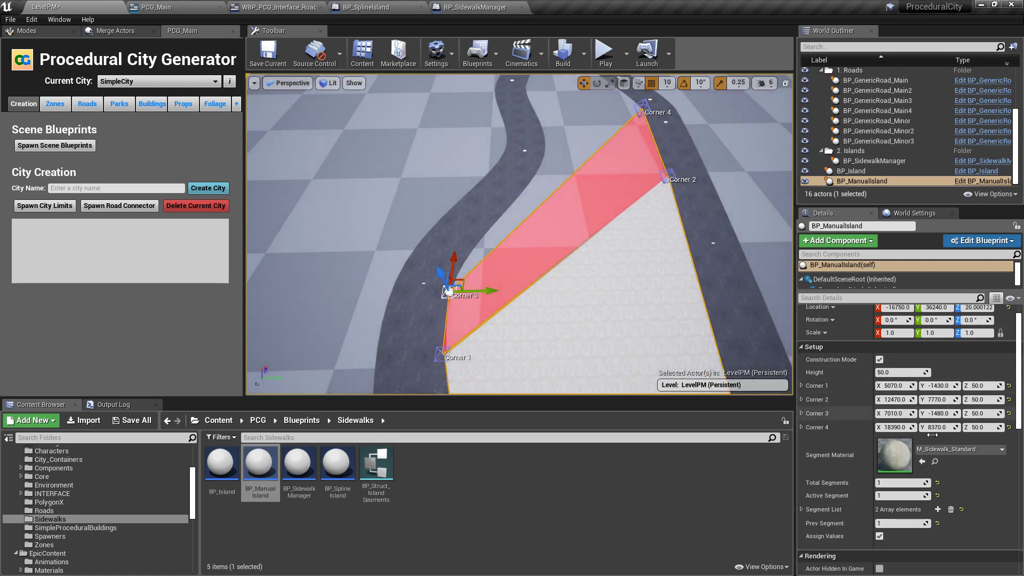
Step: Set the manual island's Total Segments and Active Segment to 2, and move Corner 1 to X 6940, Y -1440
click(903, 495)
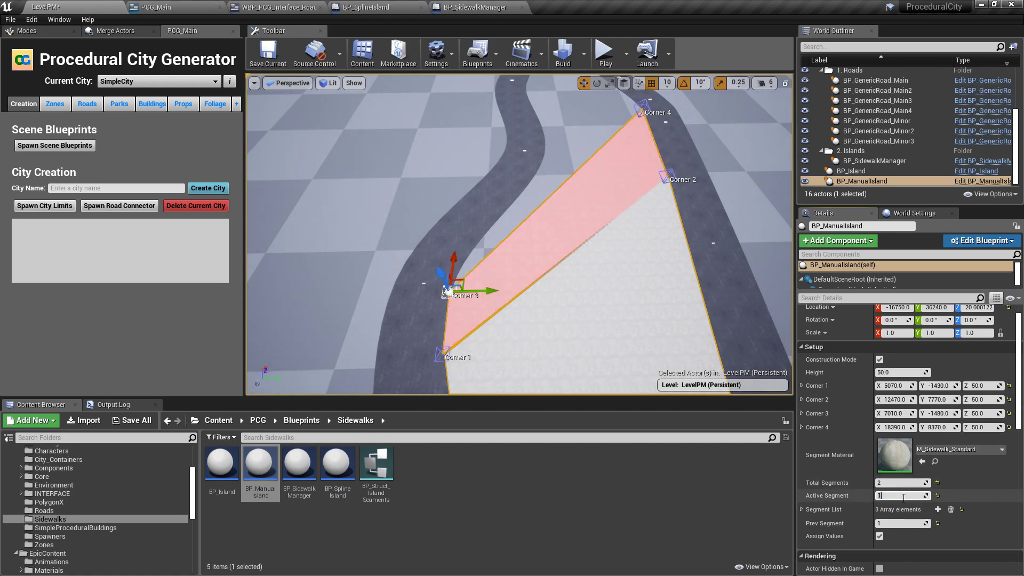
key(Return)
drag(457, 263, 465, 160)
click(446, 349)
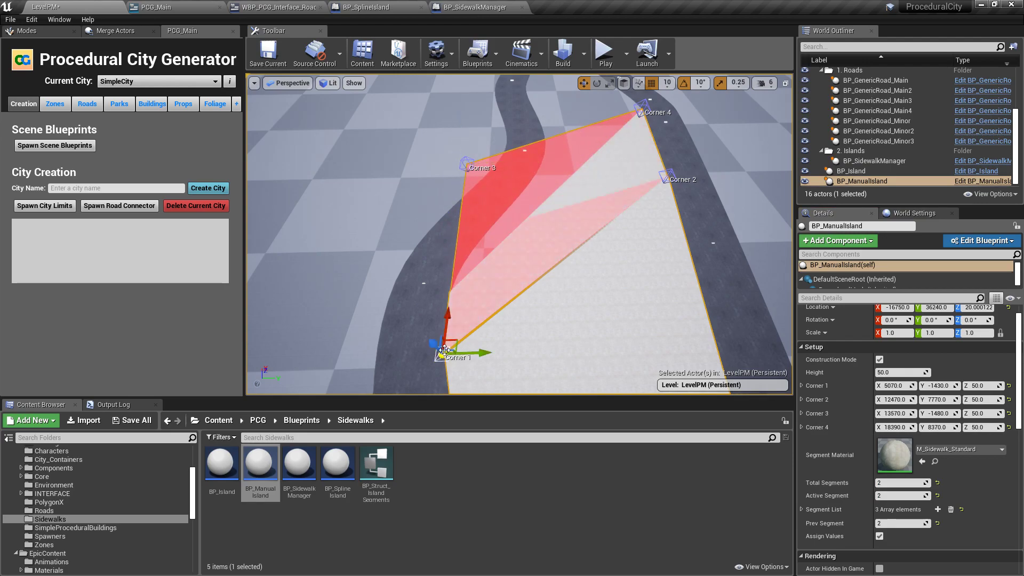
drag(453, 343, 462, 286)
Step: Shape the new segment by moving Corner 3 to X 8850, Y -910, Corner 4 to X 15380, Y 2530, and Corner 2 to X 18570, Y 8540
click(470, 164)
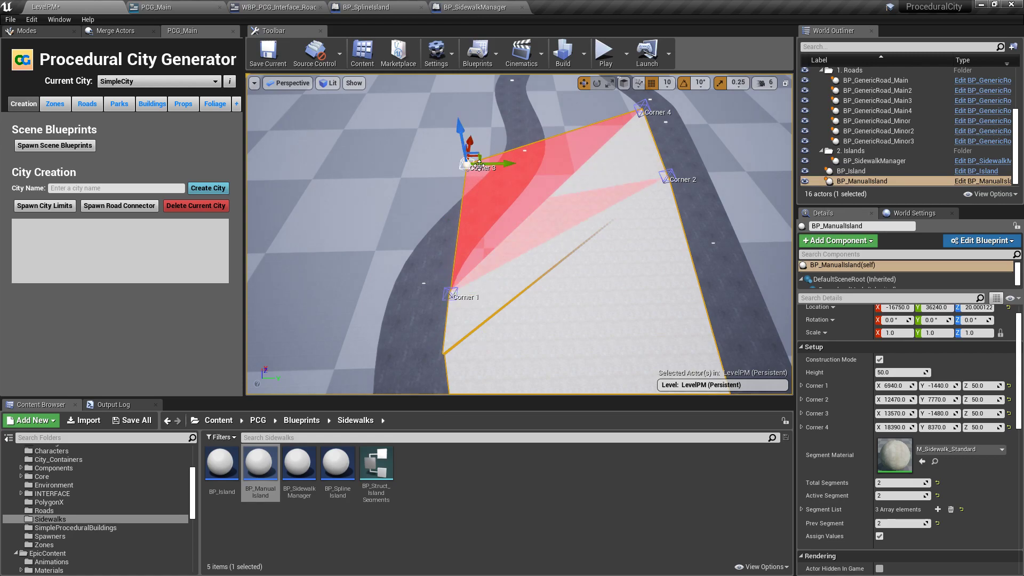
drag(493, 147, 524, 200)
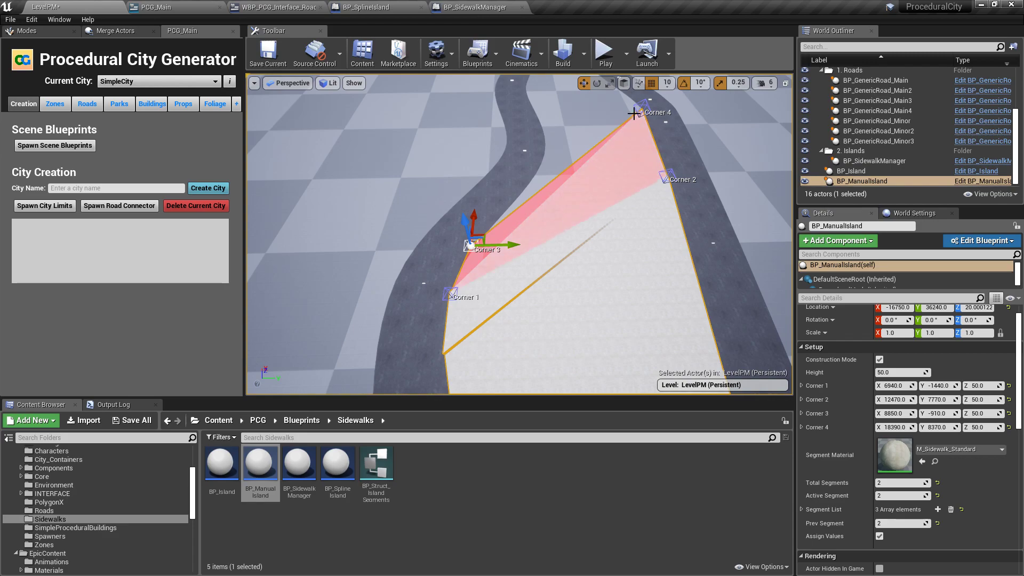
drag(582, 97, 561, 133)
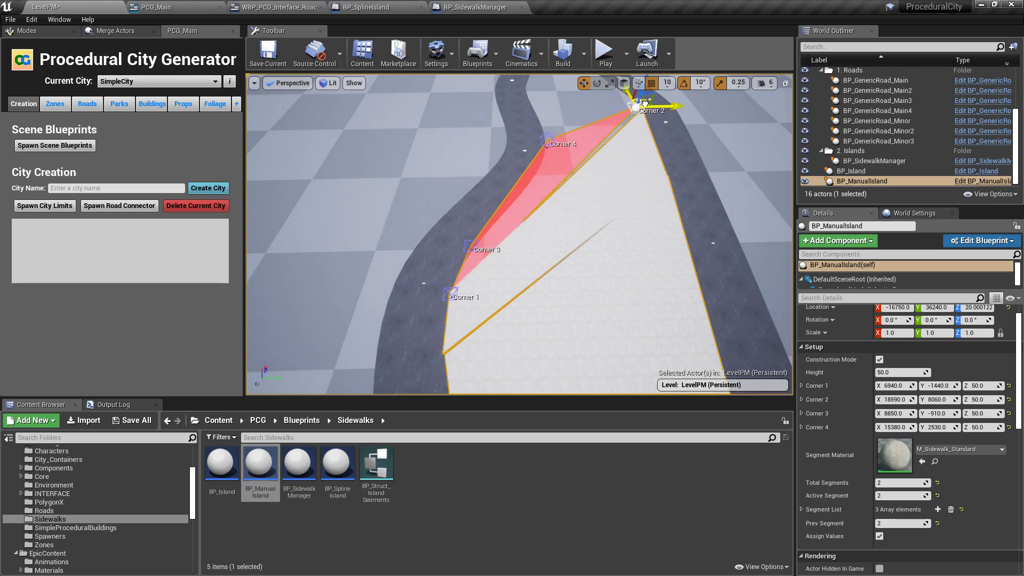
right_drag(553, 145, 488, 205)
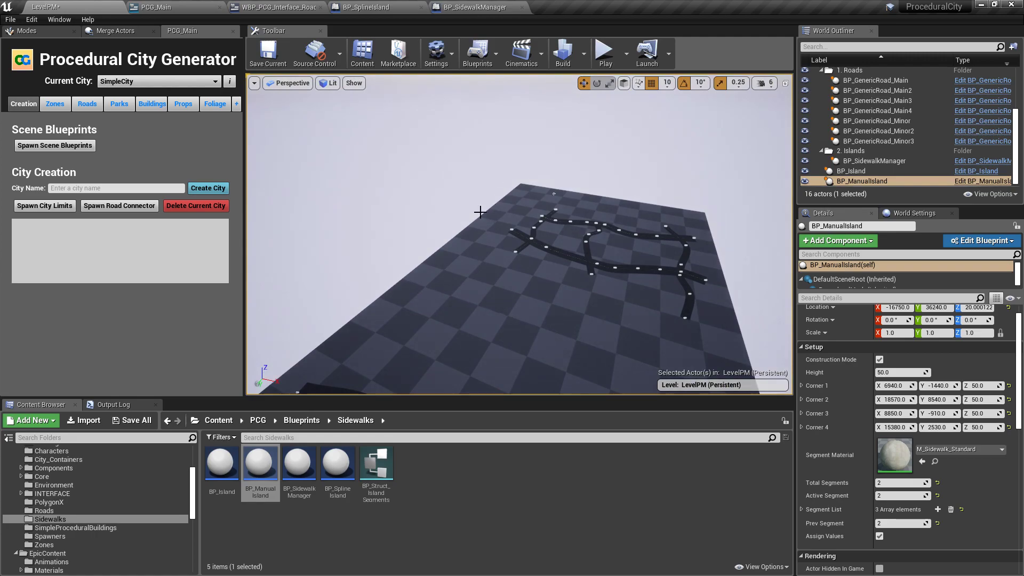
Step: Inspect the connected road network, selecting the middle minor road and the main road it branches from
mouse_move(484, 252)
right_down()
mouse_move(565, 298)
mouse_move(655, 331)
mouse_move(565, 320)
mouse_move(523, 299)
mouse_move(485, 251)
right_up()
click(571, 283)
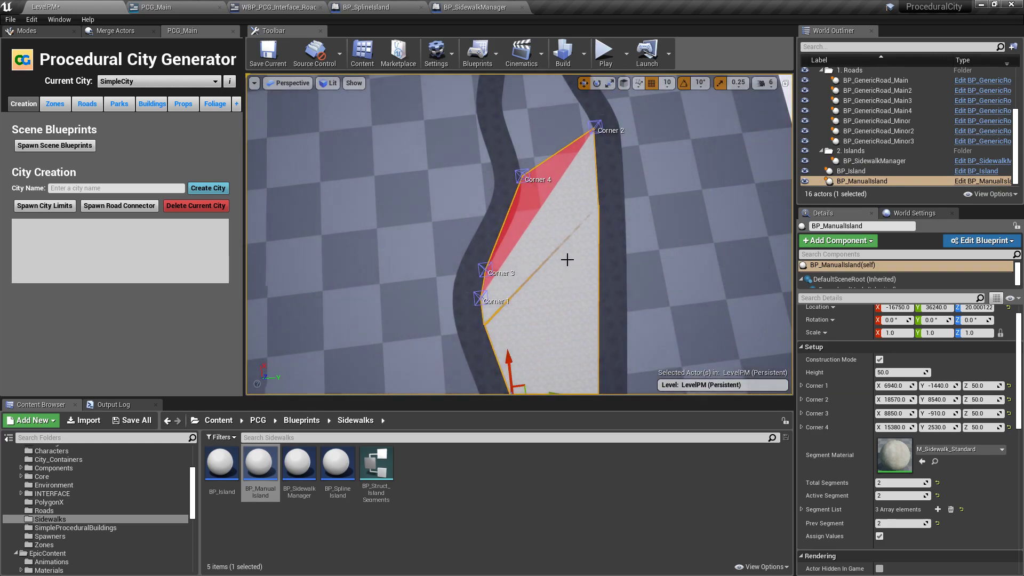
right_drag(537, 197, 468, 287)
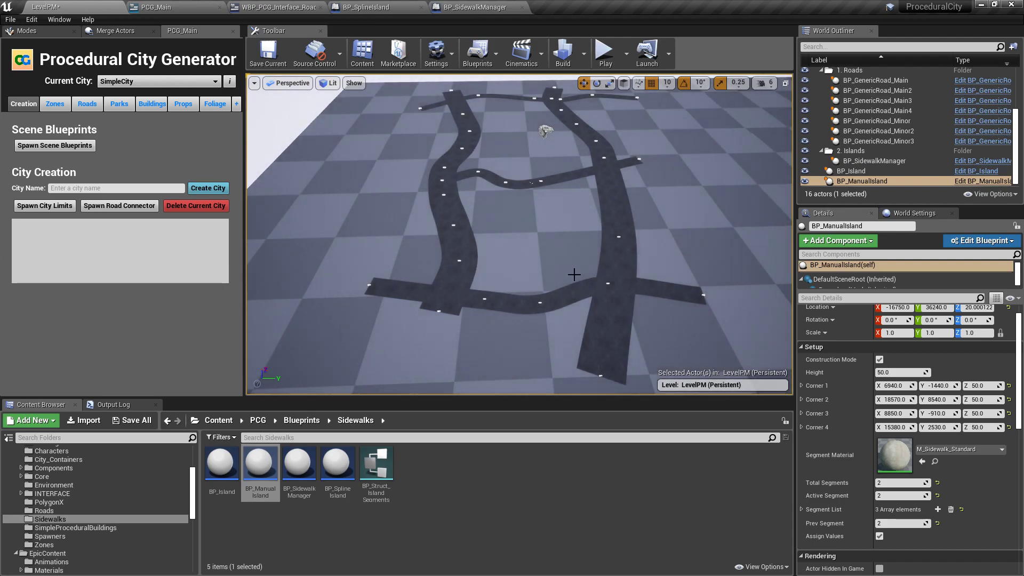
key(f)
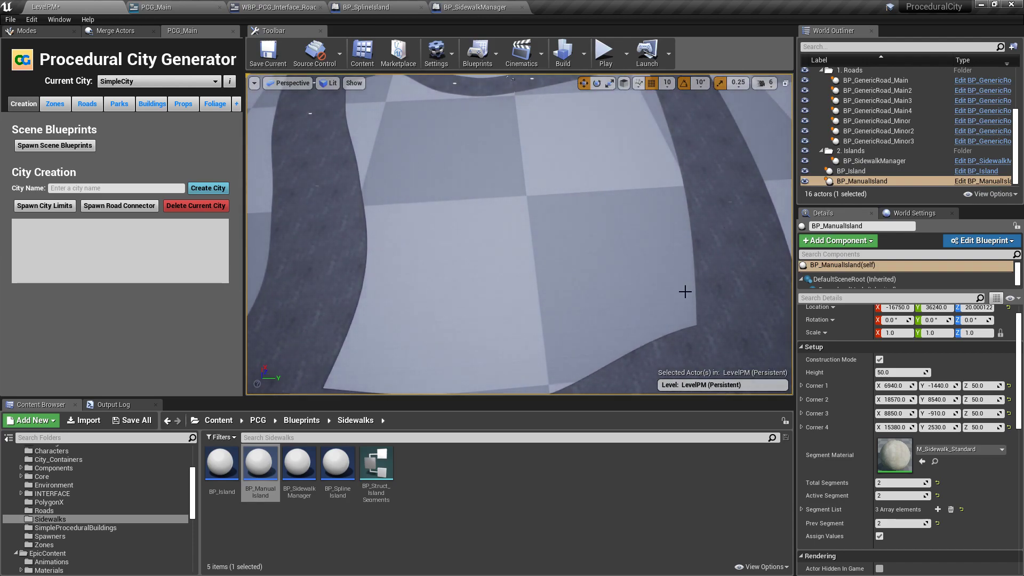
right_drag(485, 181, 445, 162)
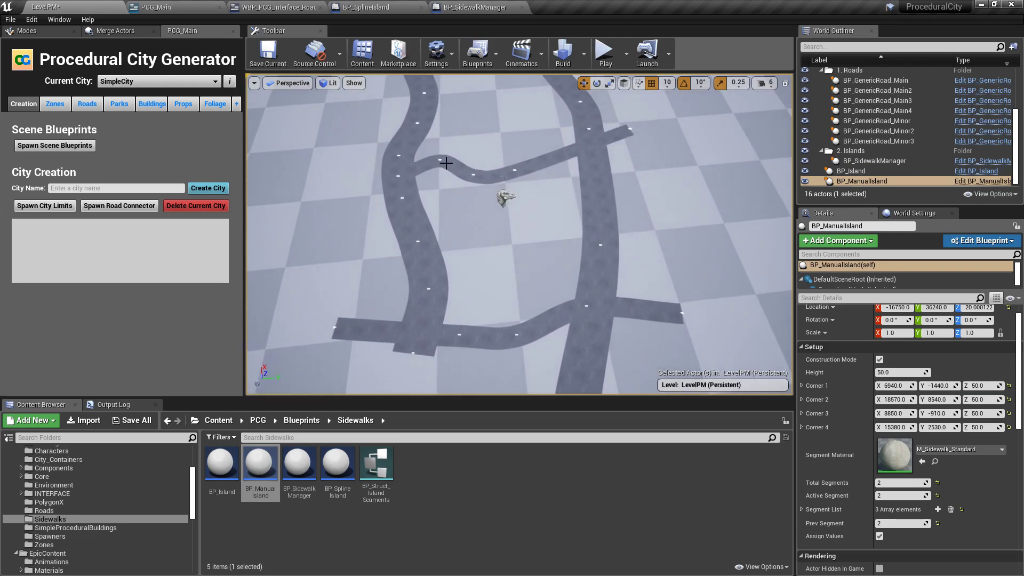
click(401, 180)
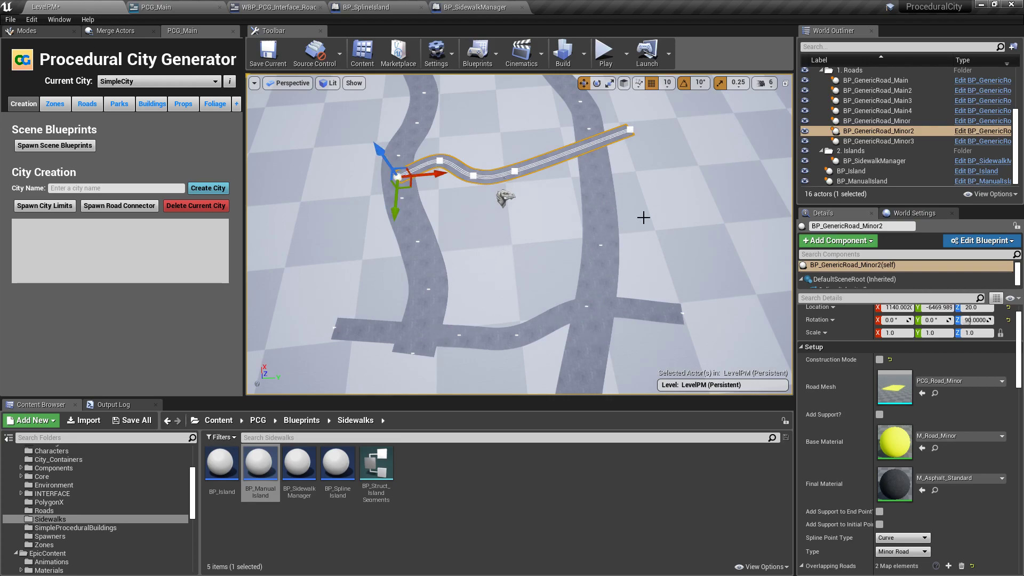
click(620, 200)
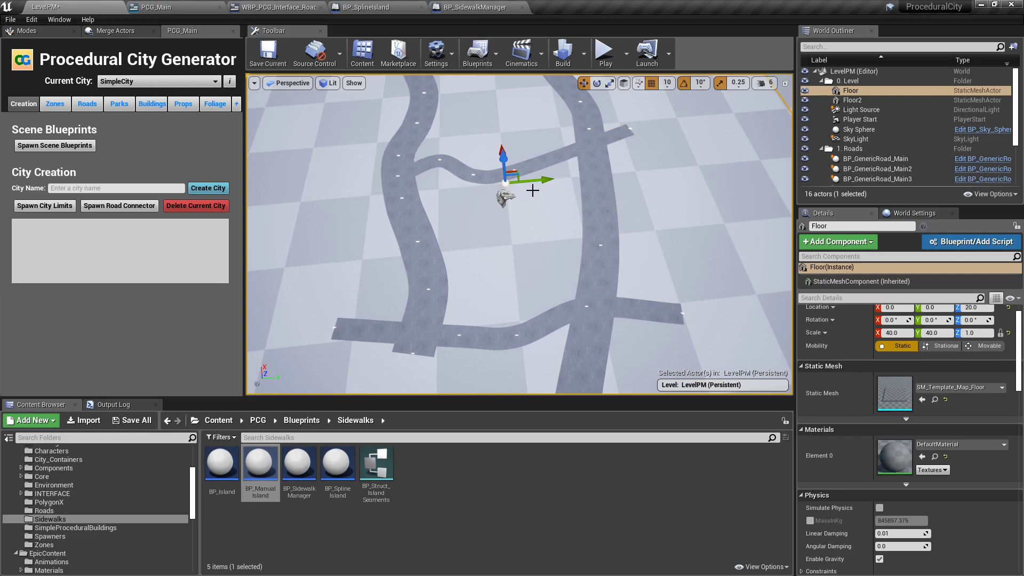
click(400, 173)
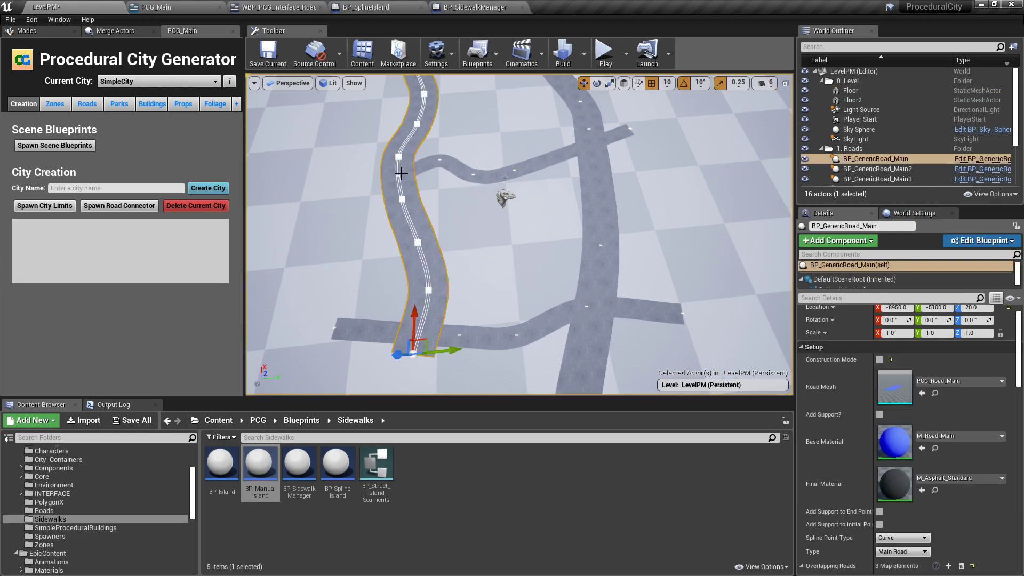
right_drag(590, 139, 591, 139)
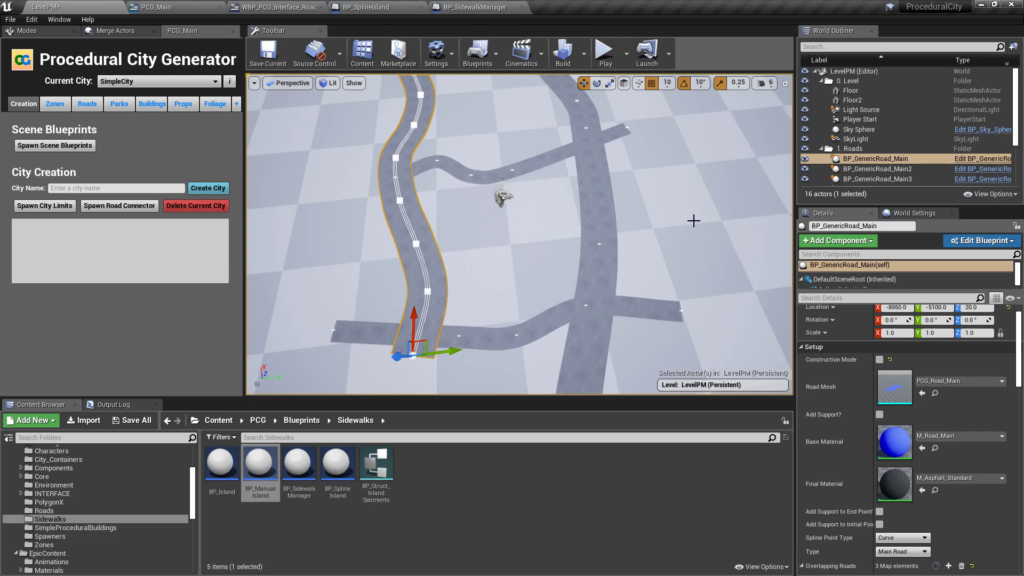
Step: Calculate the road overlaps with BP_SidewalkManager
click(500, 201)
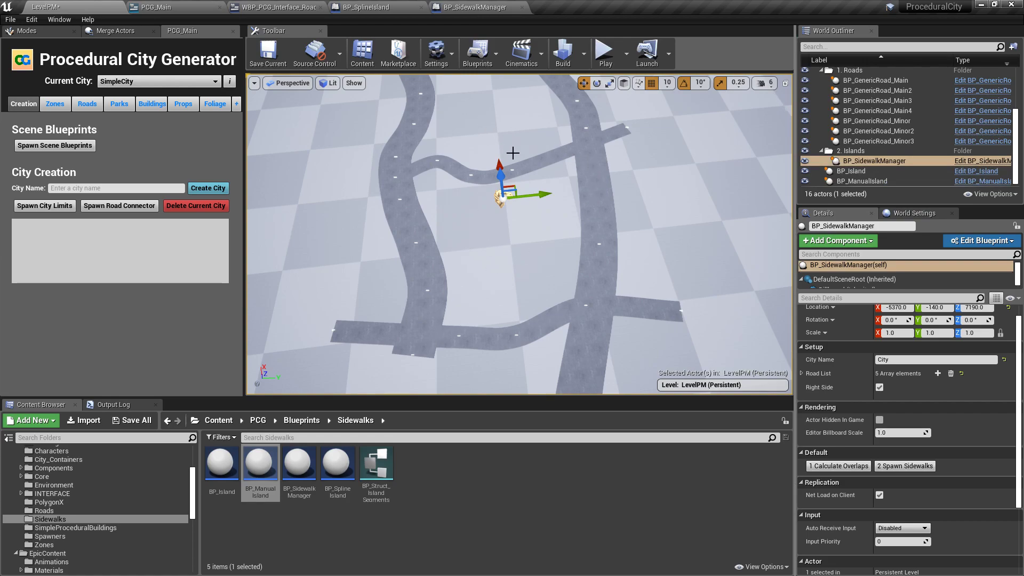
click(837, 464)
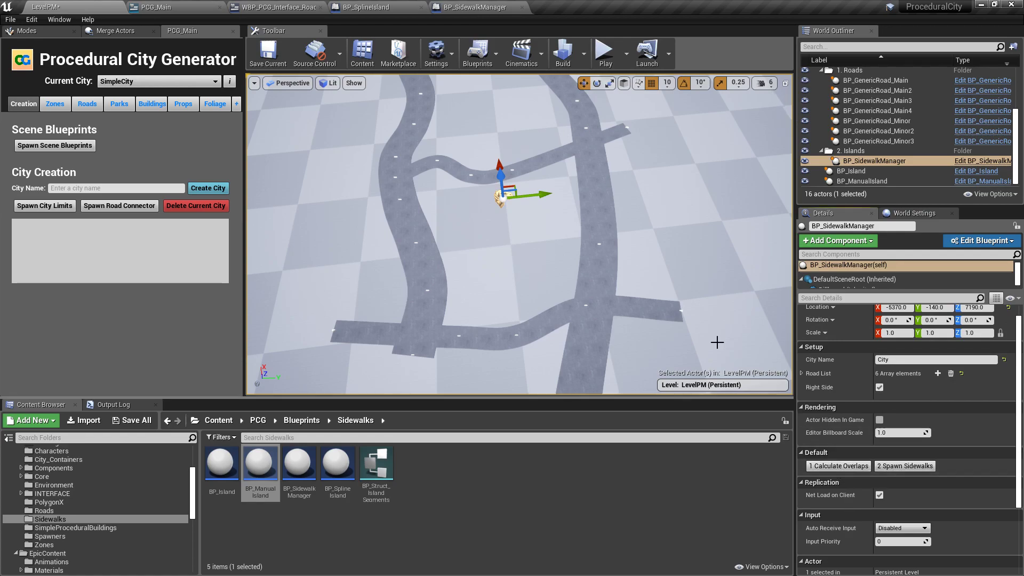
Step: Examine the Overlapping Roads lists of BP_GenericRoad_Main, BP_GenericRoad_Minor2 and BP_GenericRoad_Main2, widening the name column to read the entries
click(398, 231)
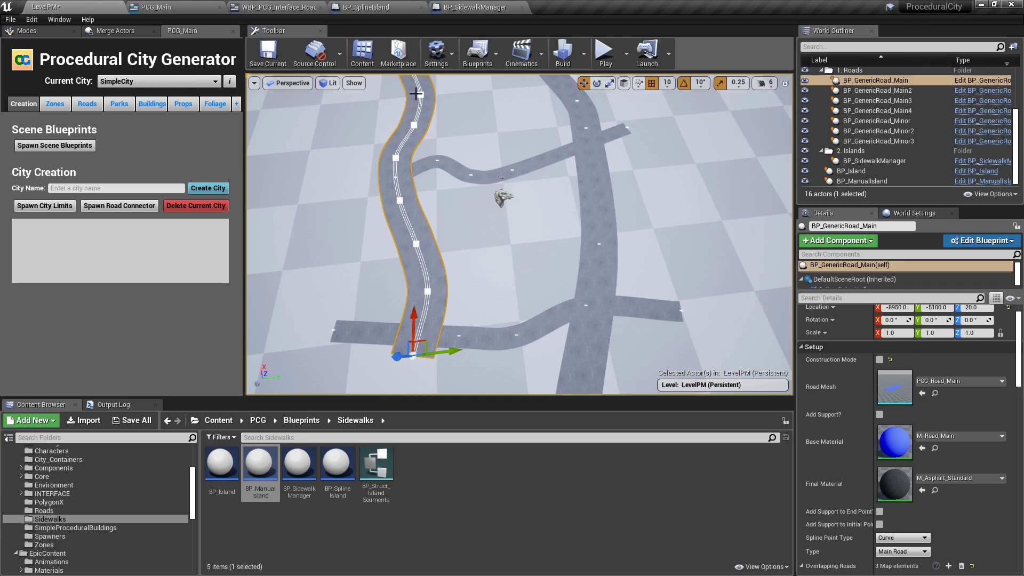
right_drag(525, 322, 525, 303)
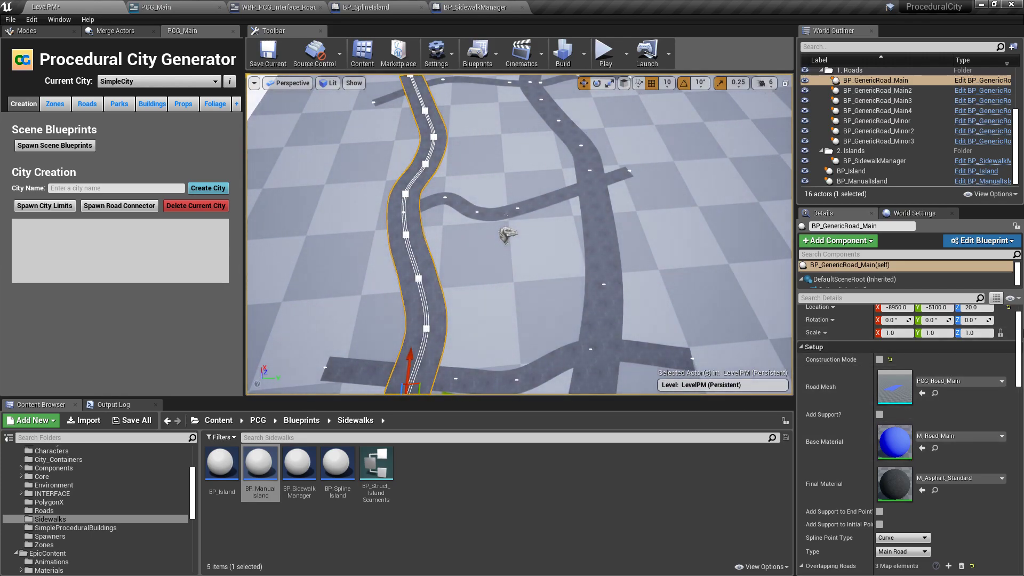
drag(1020, 332, 1021, 369)
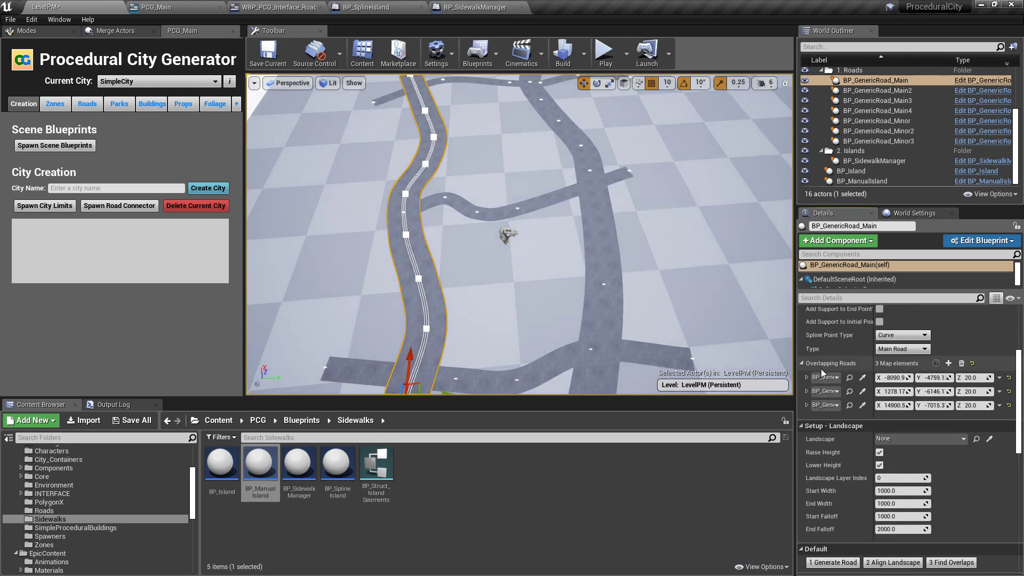
drag(879, 371, 927, 372)
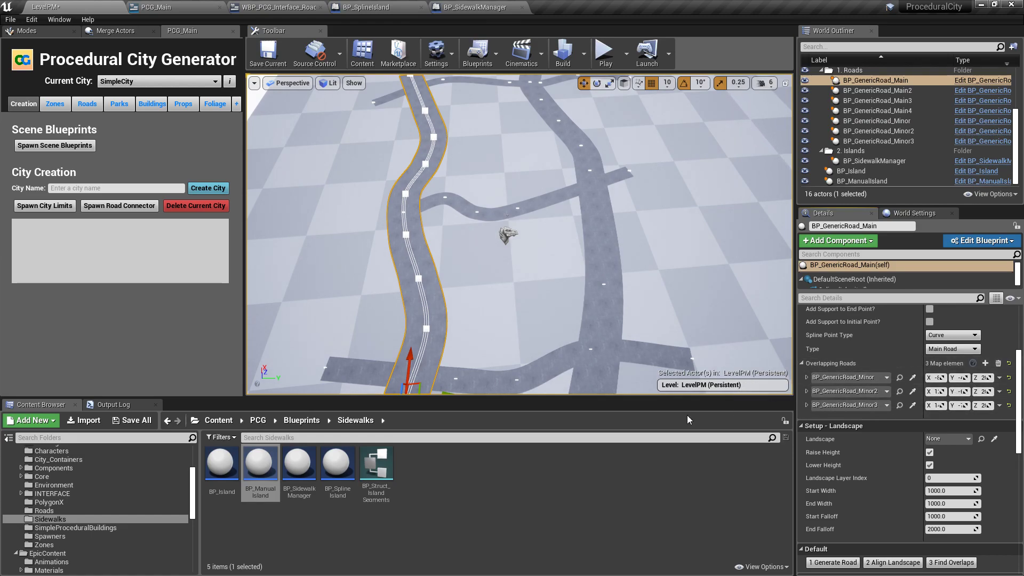
right_drag(544, 293, 543, 326)
right_drag(588, 213, 751, 186)
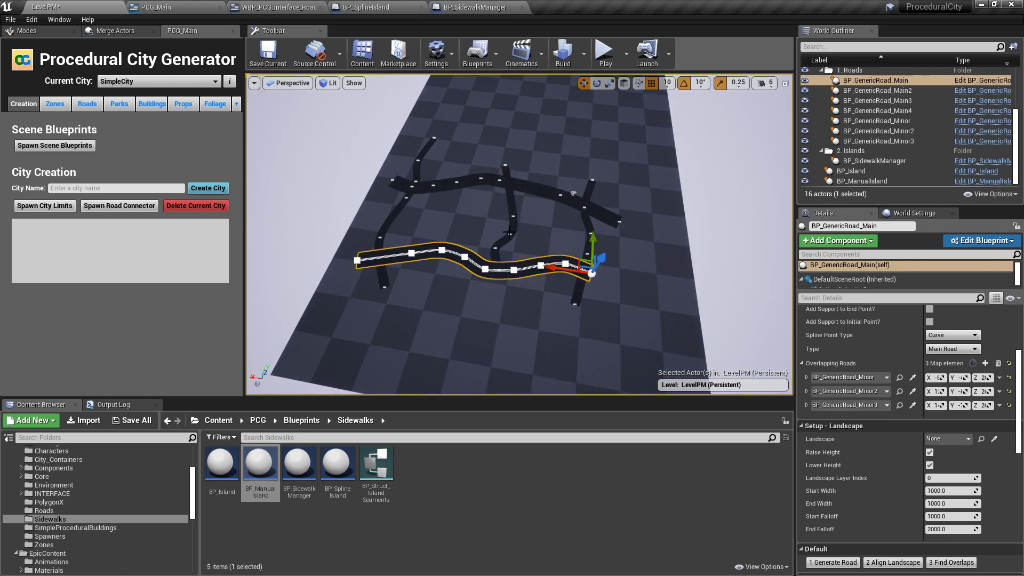
click(509, 232)
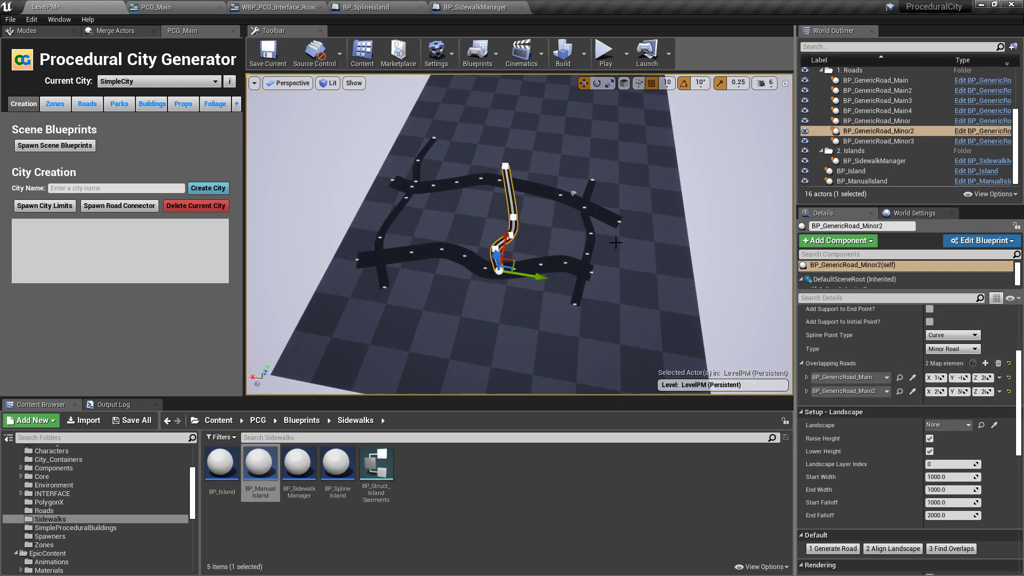
click(557, 200)
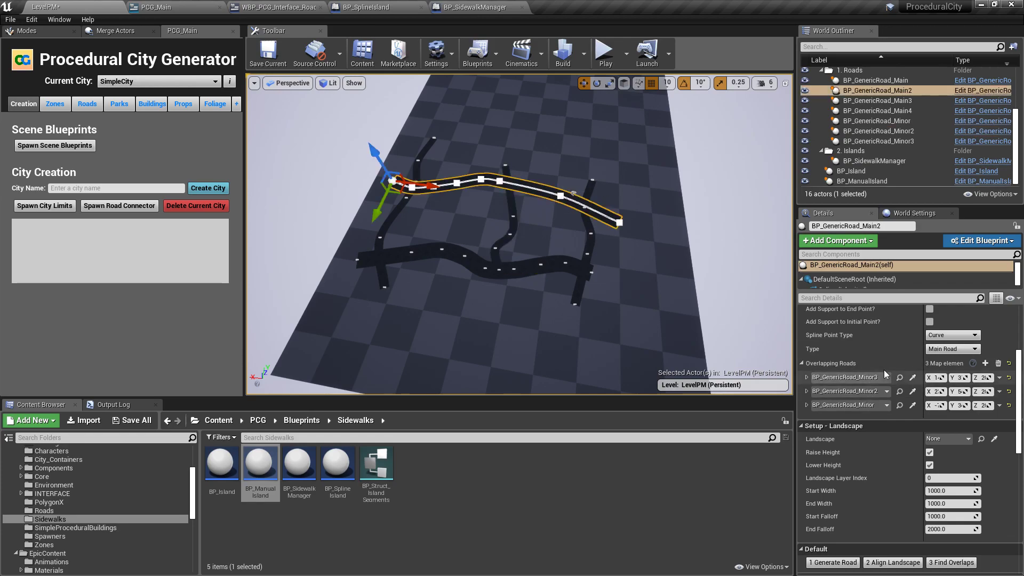
right_drag(580, 200, 411, 215)
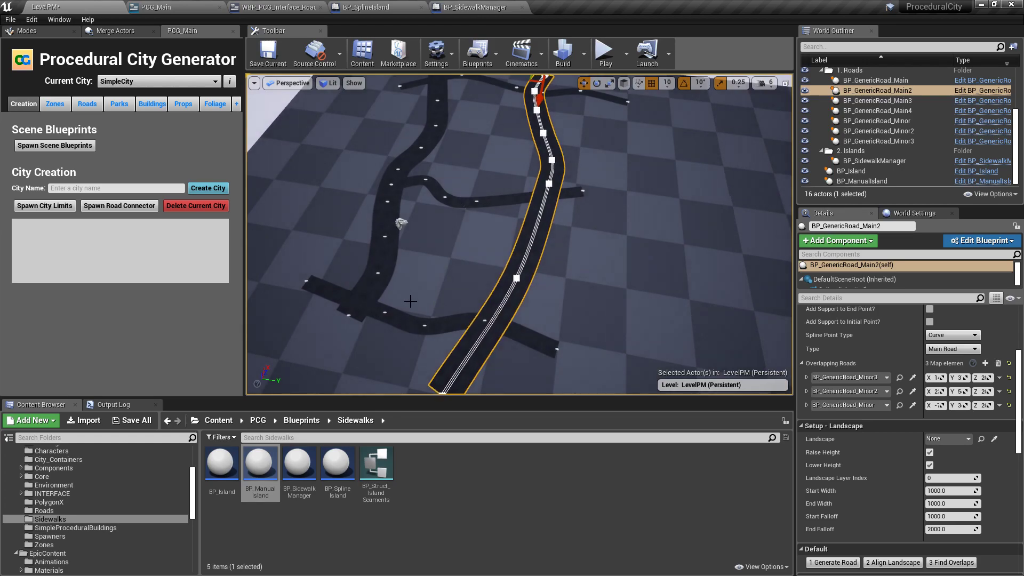
click(386, 280)
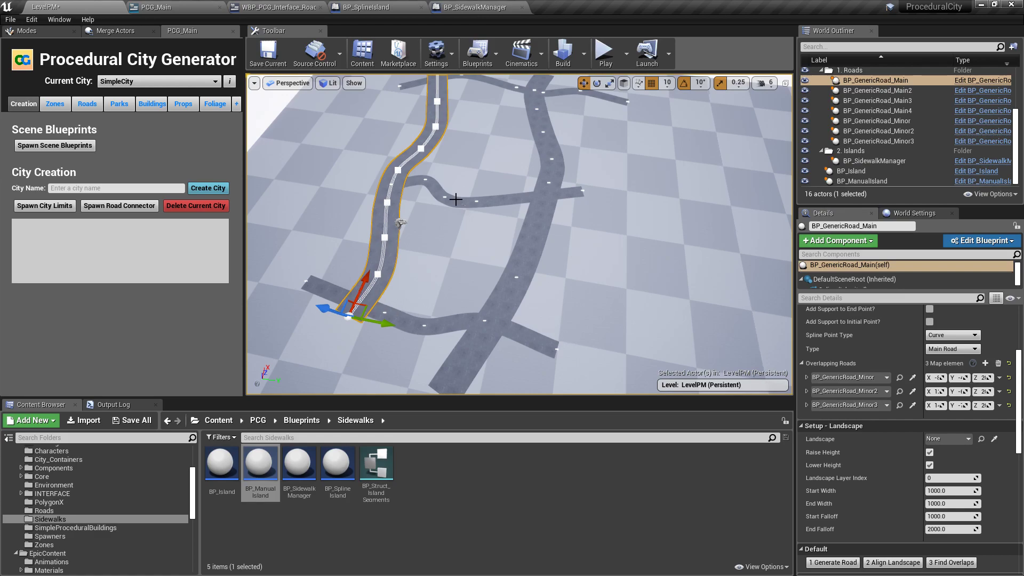
Step: Spawn the sidewalks between the intersecting roads with BP_SidewalkManager
mouse_move(572, 267)
right_down()
mouse_move(621, 304)
mouse_move(572, 265)
right_up()
key(Escape)
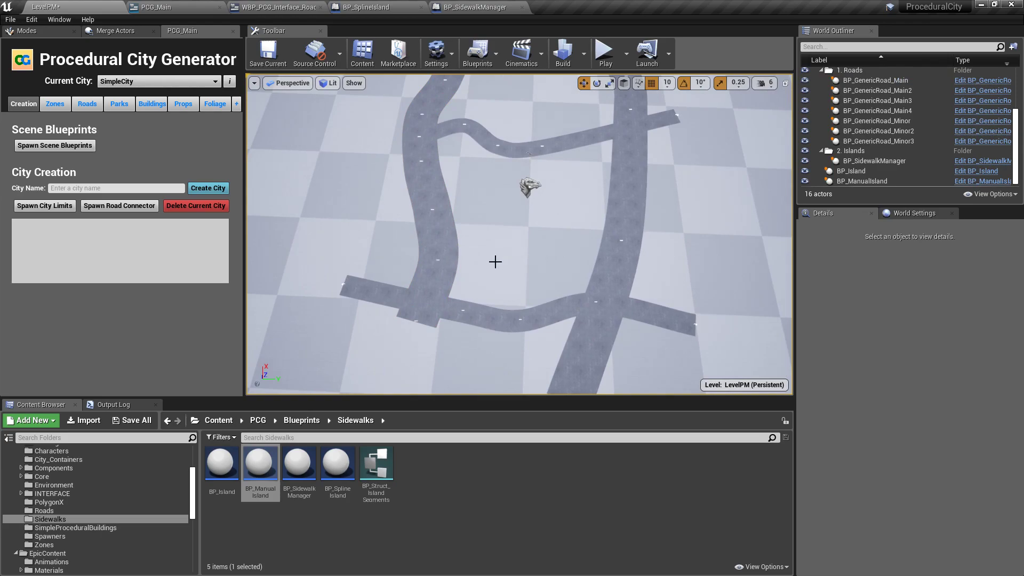
click(530, 184)
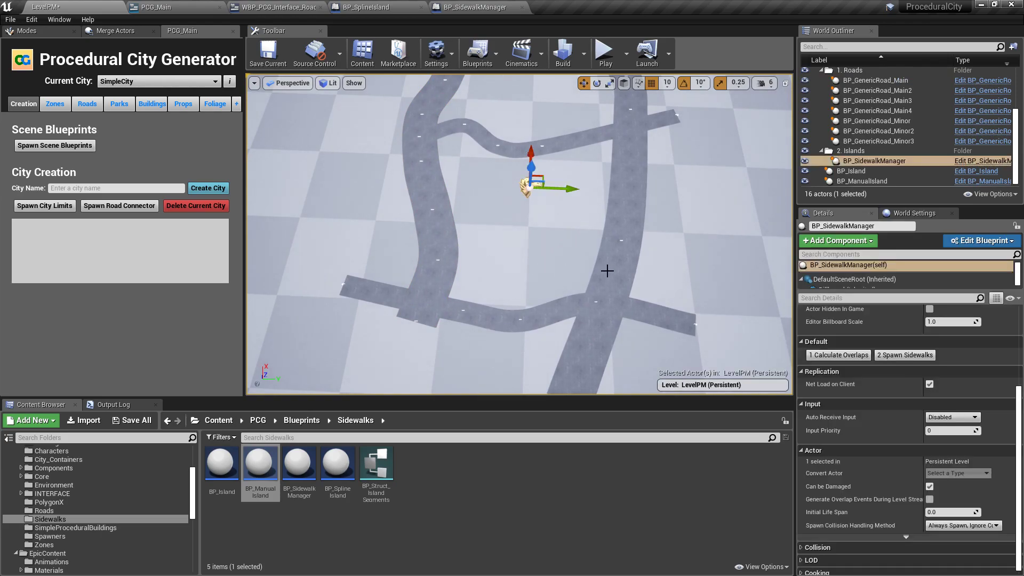
right_drag(683, 251, 666, 250)
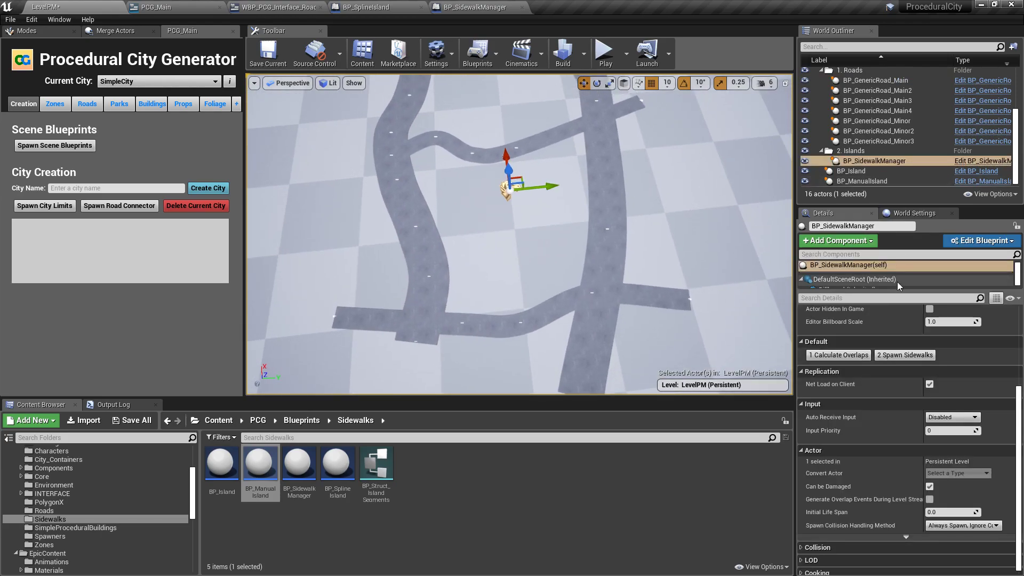
click(904, 356)
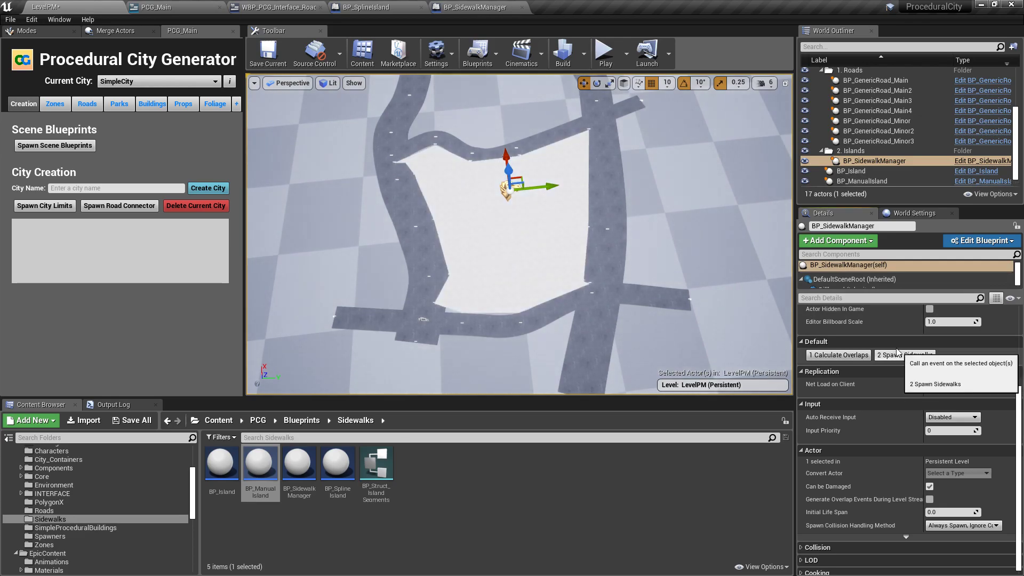
Step: Select the spawned BP_SplineIsland between the roads and enable its Construction Mode
key(w)
mouse_move(613, 205)
right_down()
mouse_move(613, 160)
mouse_move(605, 213)
right_up()
click(589, 224)
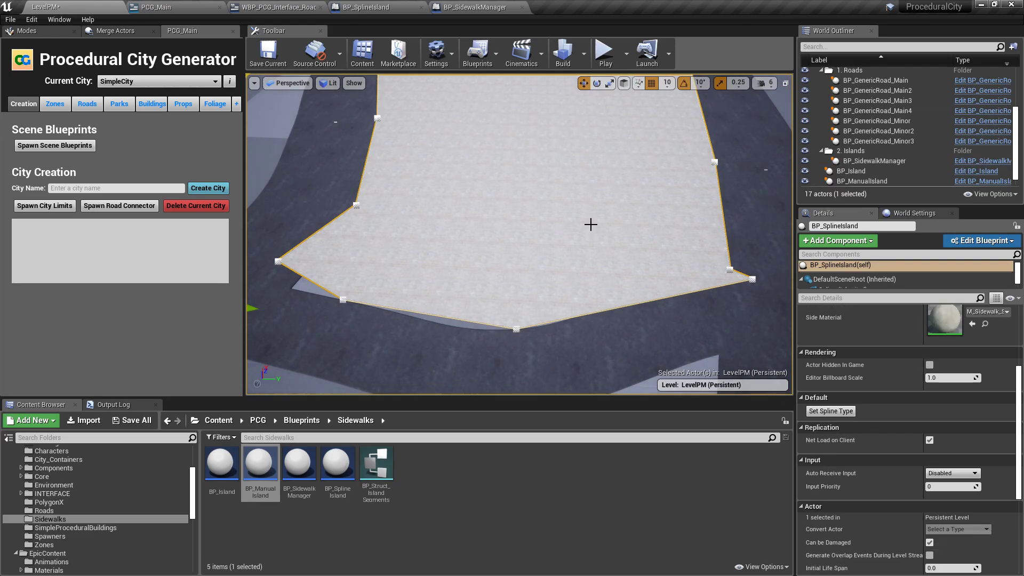
scroll(589, 224, down, 5)
scroll(900, 348, up, 3)
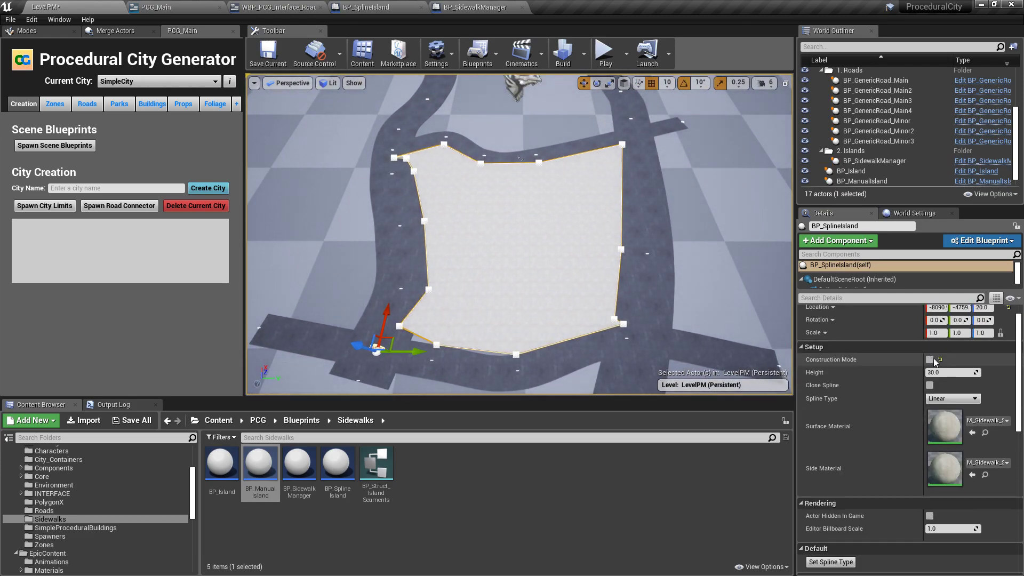
click(929, 359)
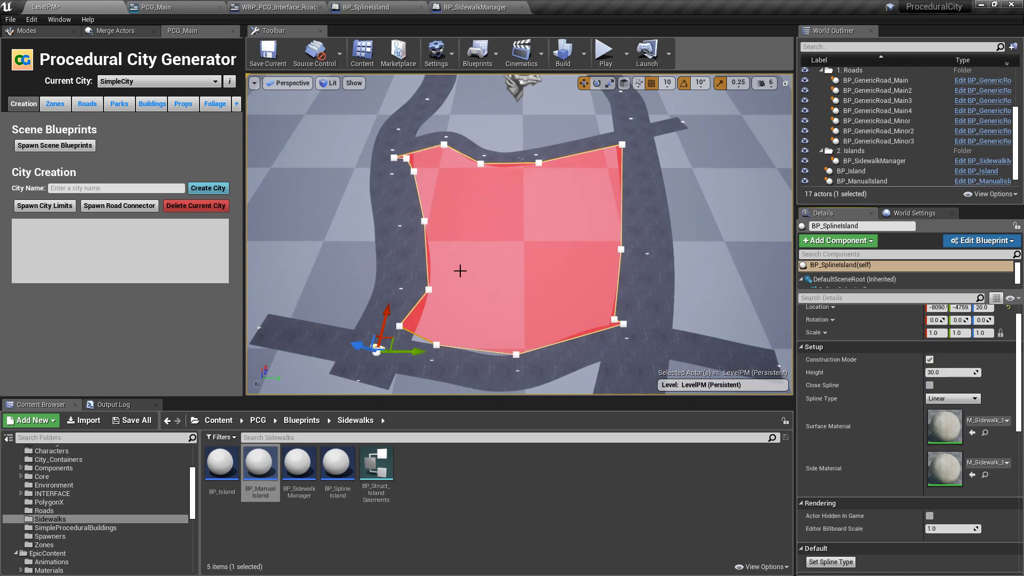
right_drag(513, 218, 492, 206)
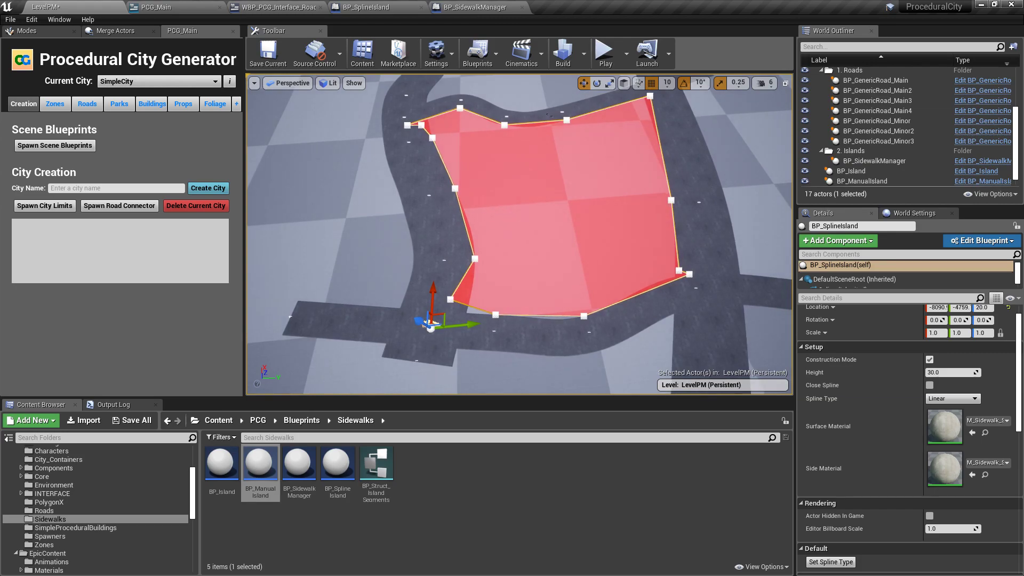
Step: Examine how the island outline meets the surrounding roads at their intersections, selecting BP_GenericRoad_Main, BP_GenericRoad_Minor2 and the island in turn
click(401, 121)
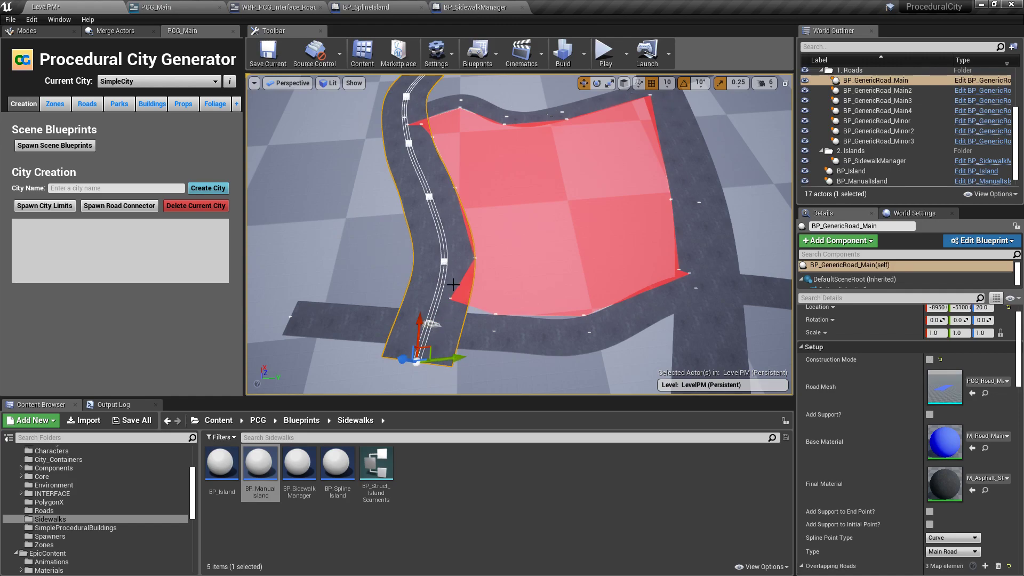
click(478, 145)
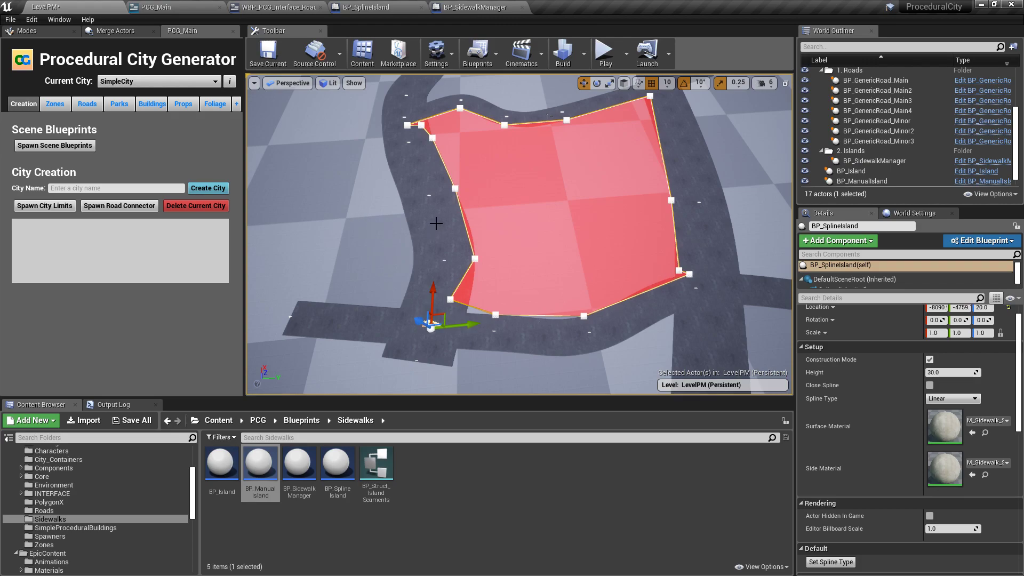
mouse_move(565, 194)
right_down()
mouse_move(578, 197)
mouse_move(573, 205)
mouse_move(565, 195)
right_up()
click(431, 208)
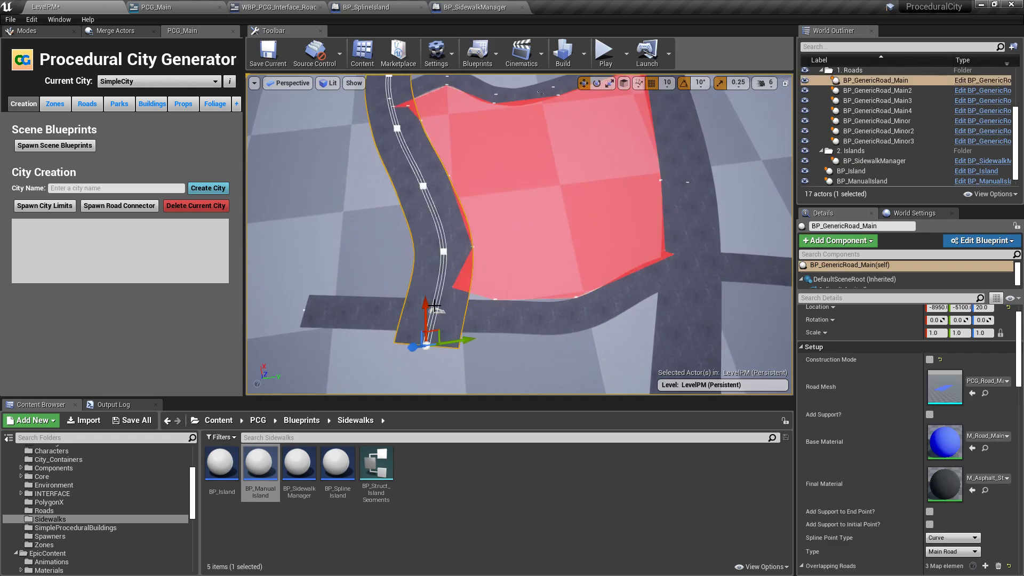
right_drag(484, 230, 471, 231)
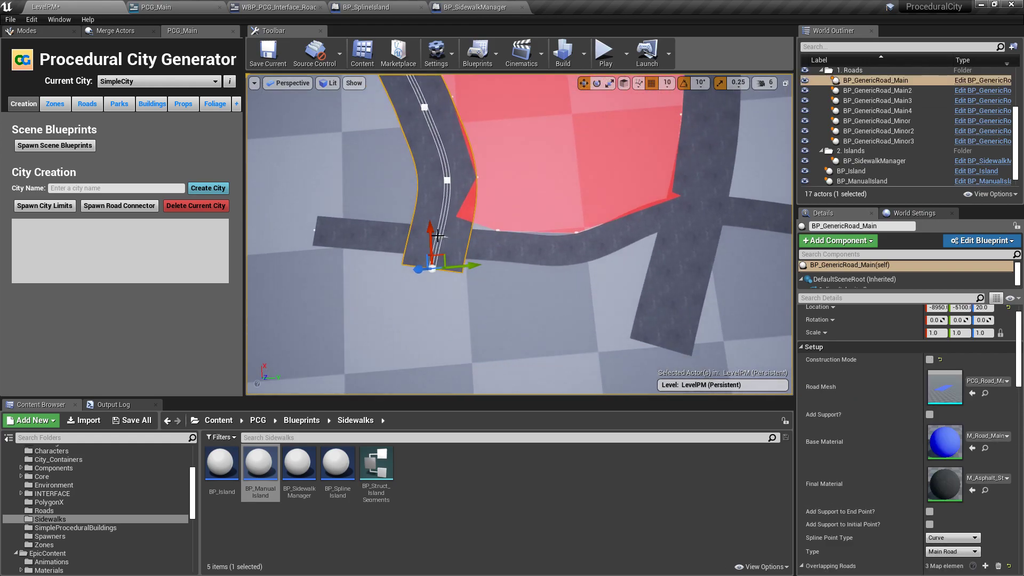
right_drag(454, 171, 454, 139)
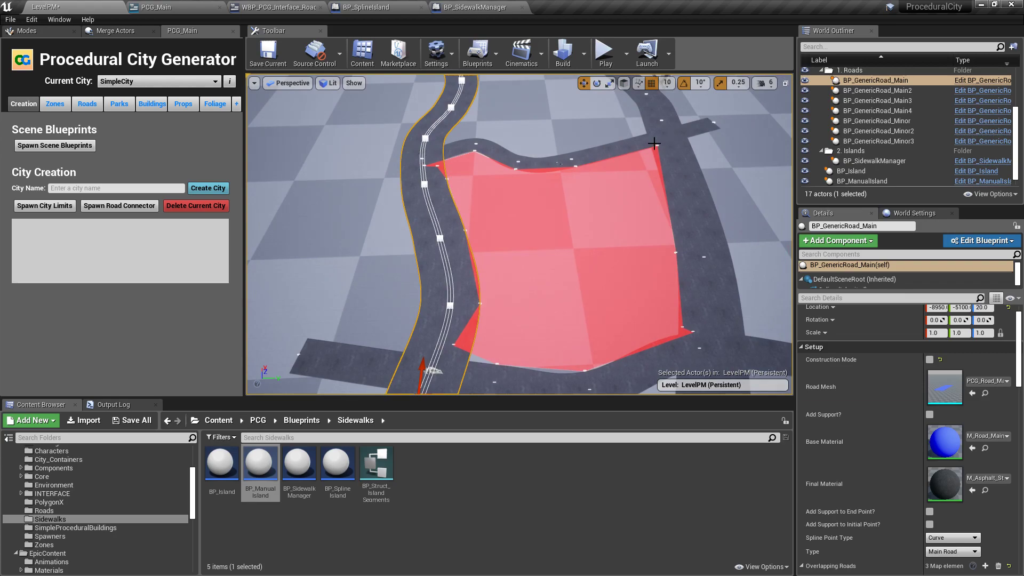
click(448, 151)
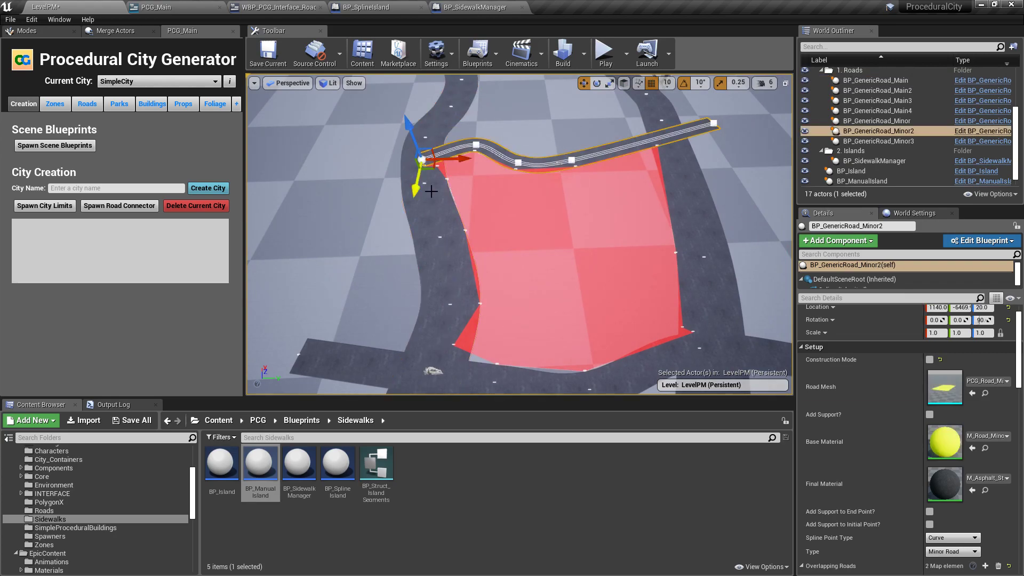
click(440, 233)
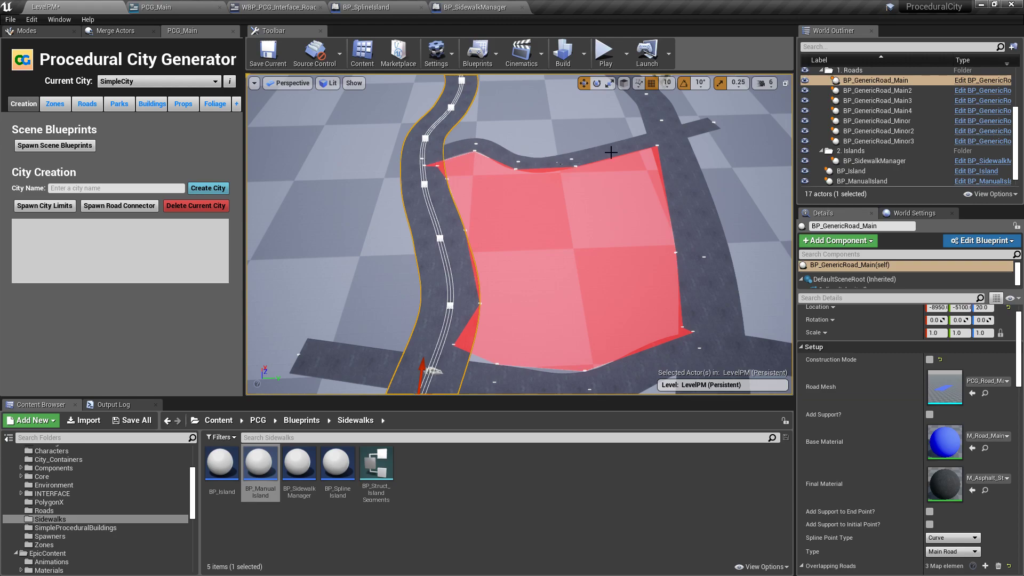
right_drag(562, 175, 563, 209)
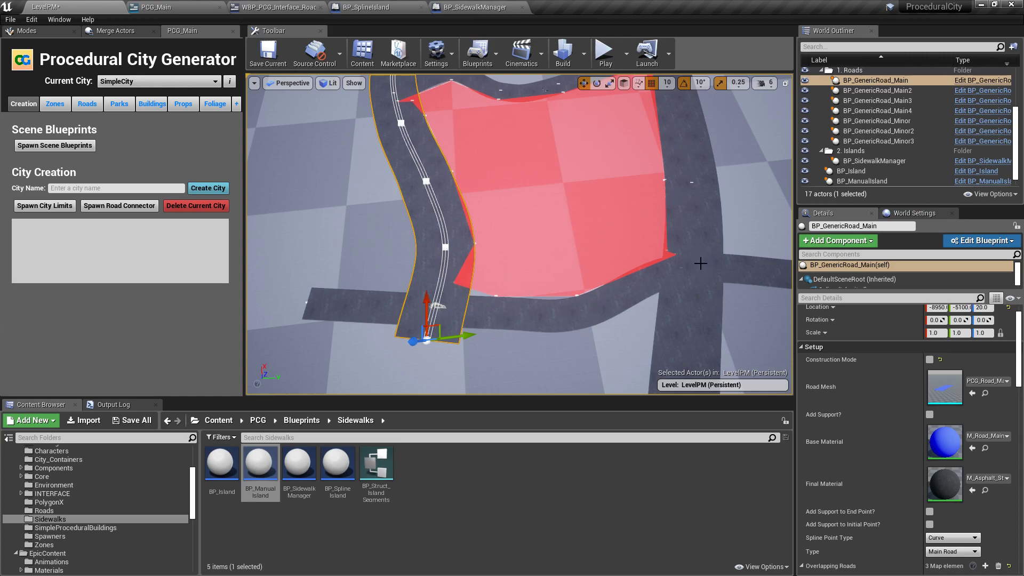
right_drag(697, 262, 696, 234)
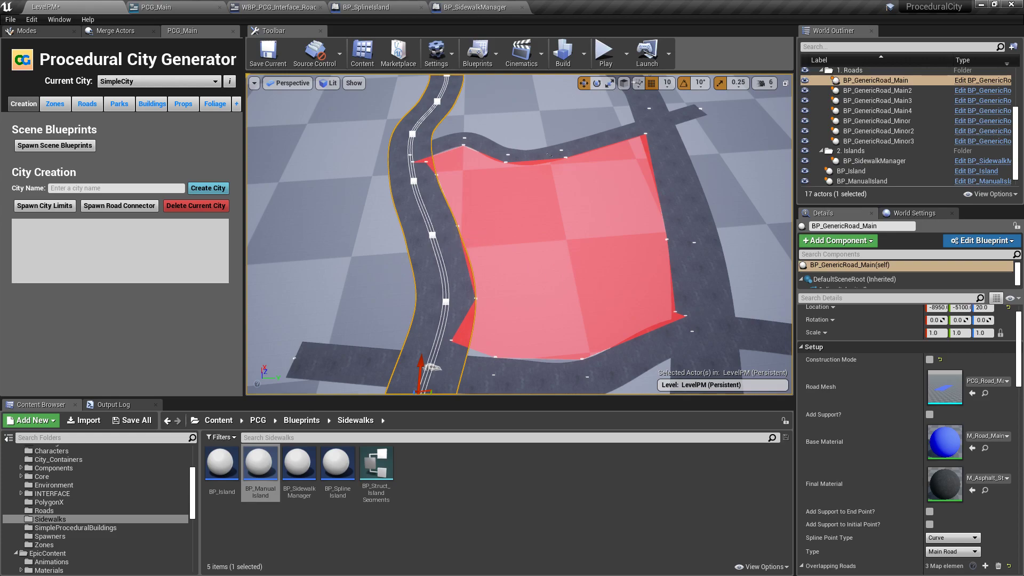
click(548, 155)
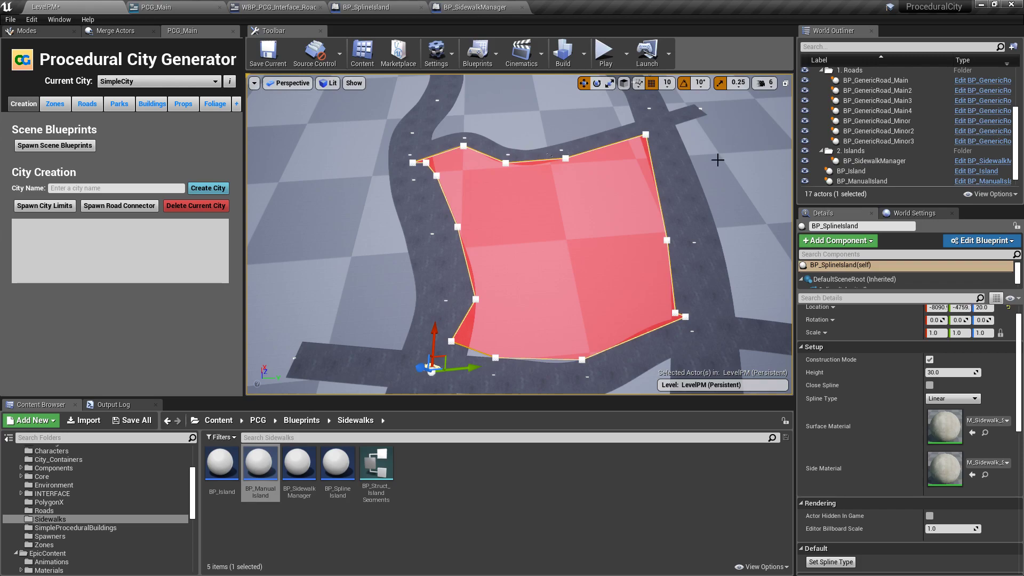
Step: Compare the island's spline points with those of BP_GenericRoad_Main along their shared edge and at the corner intersections
right_drag(523, 172, 693, 184)
key(s)
click(481, 259)
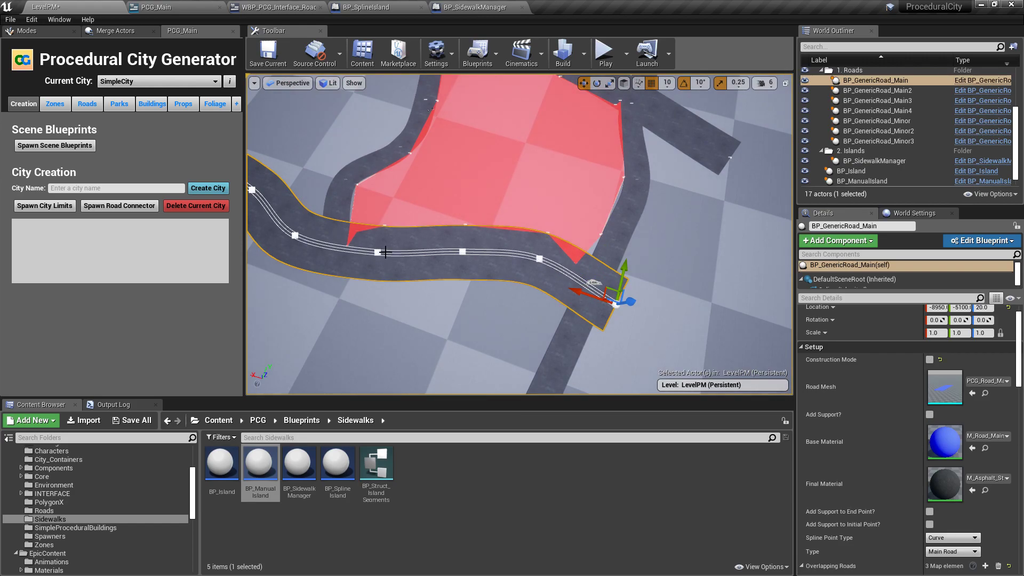
click(560, 183)
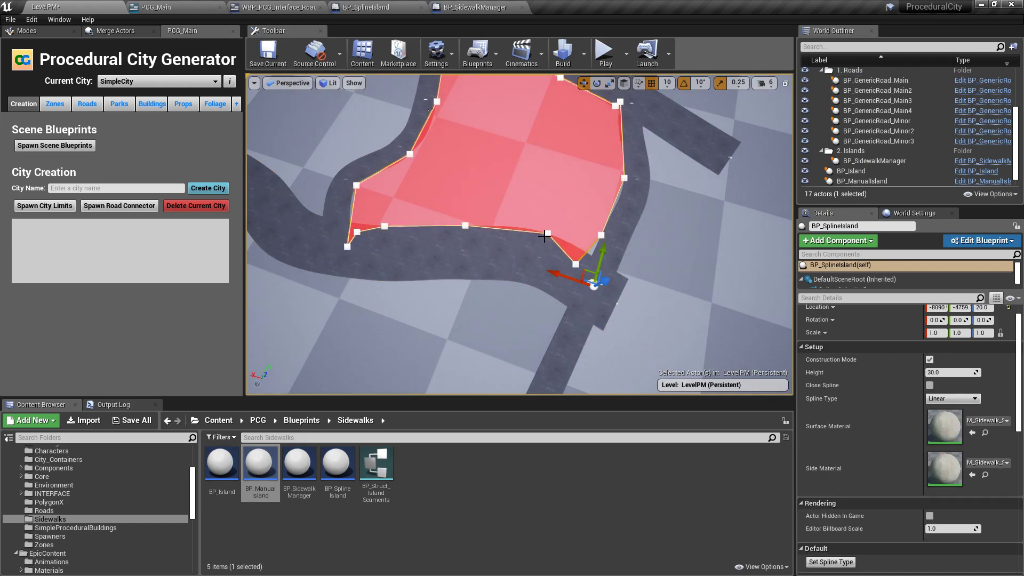
click(531, 259)
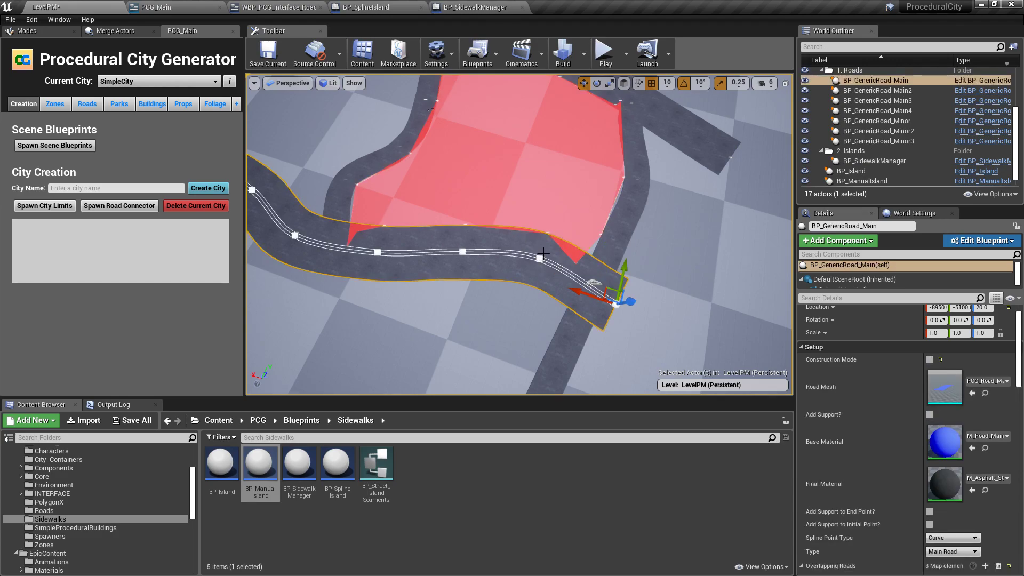
alt+drag(563, 216, 543, 226)
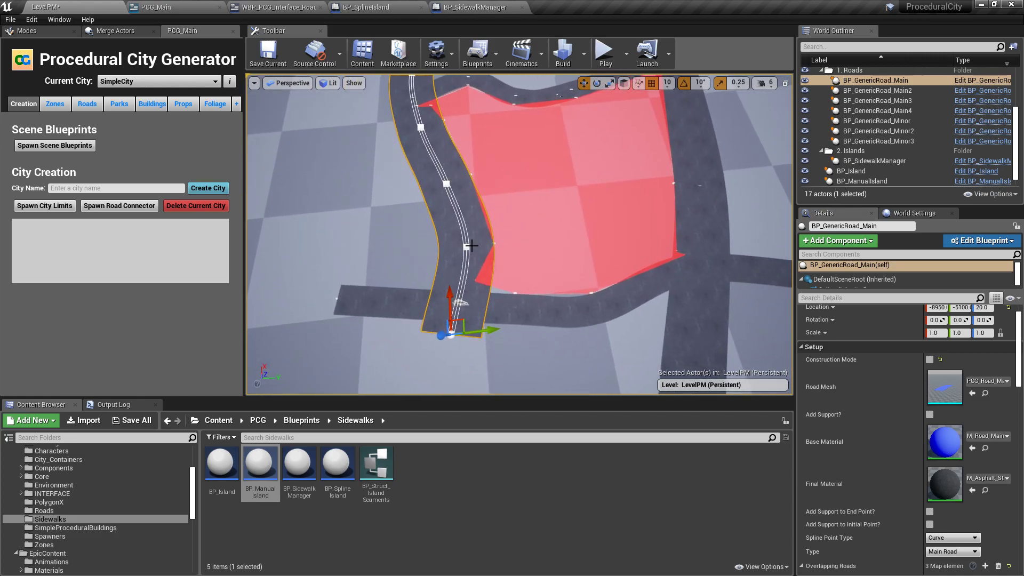
click(515, 241)
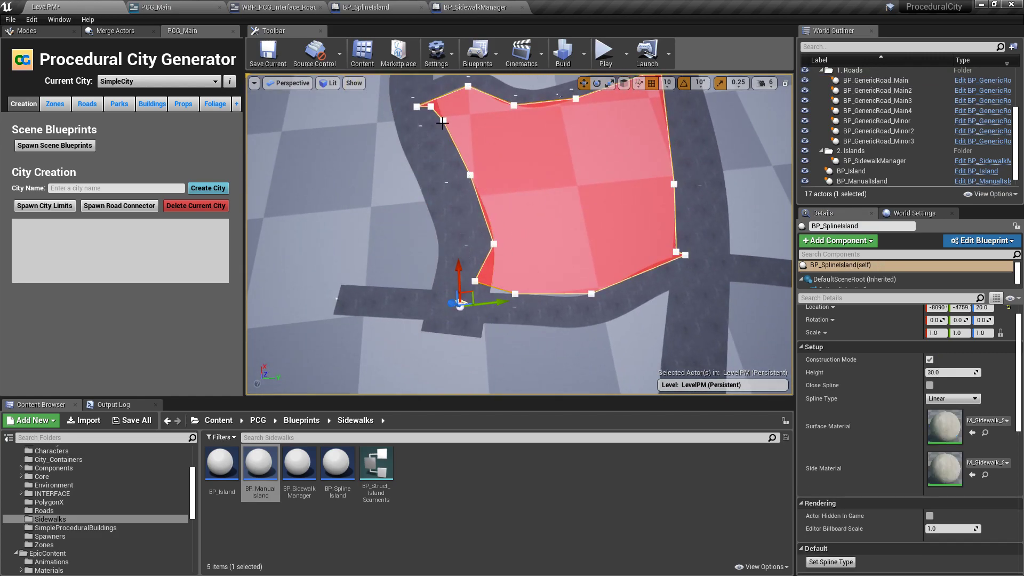
alt+drag(480, 146, 512, 155)
right_drag(510, 156, 512, 165)
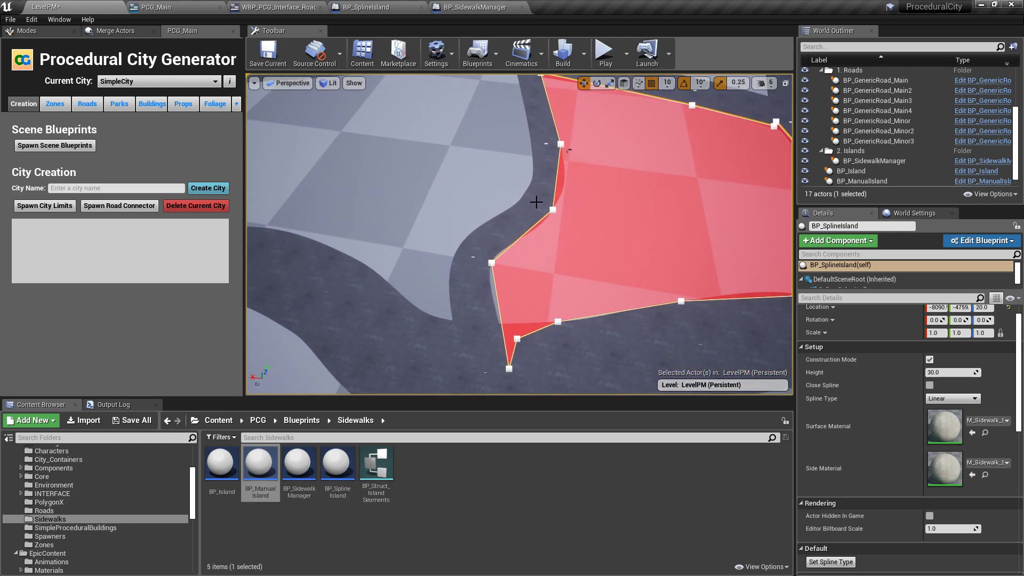
Step: Compare the island's edge with the spline points of BP_GenericRoad_Main2 on the side where the two follow each other
right_drag(547, 149, 486, 194)
click(481, 209)
right_drag(431, 328, 439, 304)
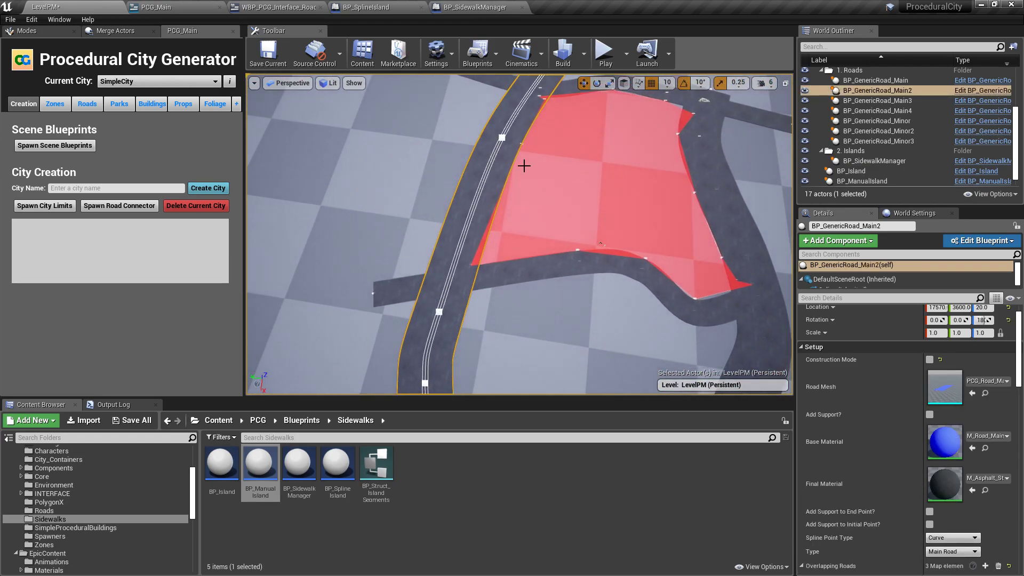
right_drag(537, 126, 549, 99)
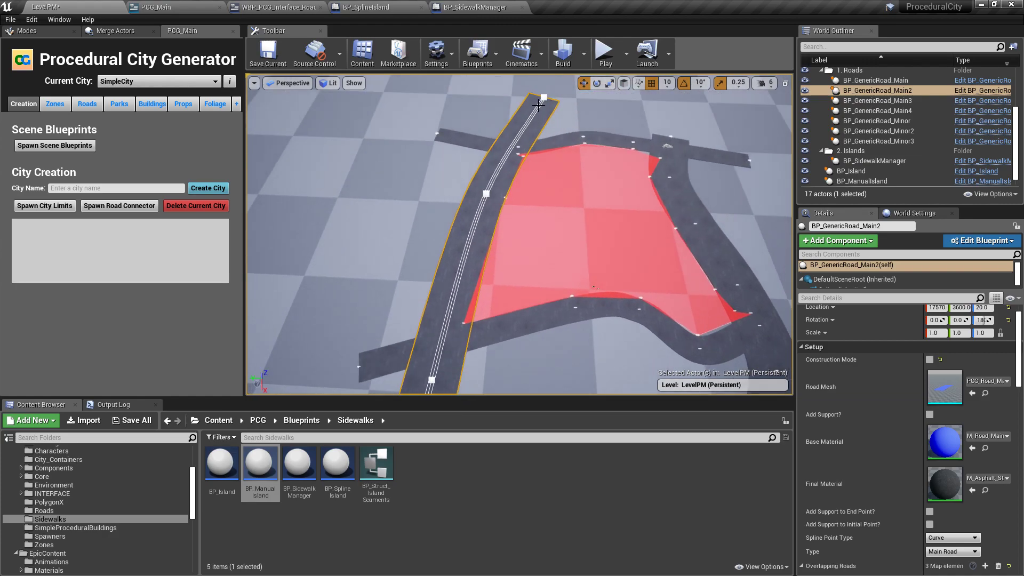
click(535, 226)
scroll(540, 224, up, 6)
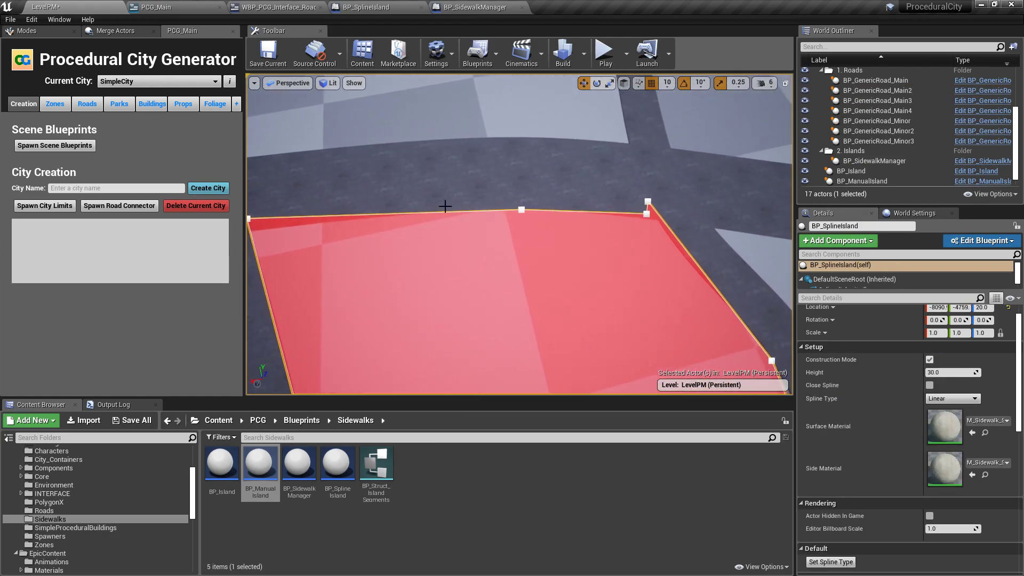
scroll(533, 163, down, 4)
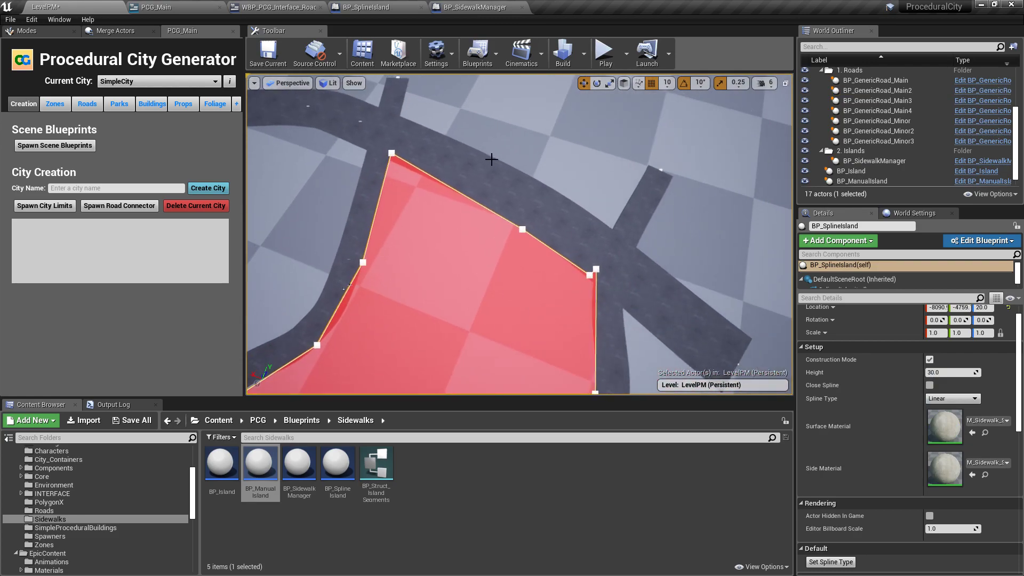
Step: Add a spline point to BP_GenericRoad_Main2 on the stretch bordering the island, near its intersection with BP_GenericRoad_Minor2
click(483, 160)
right_click(459, 168)
click(488, 118)
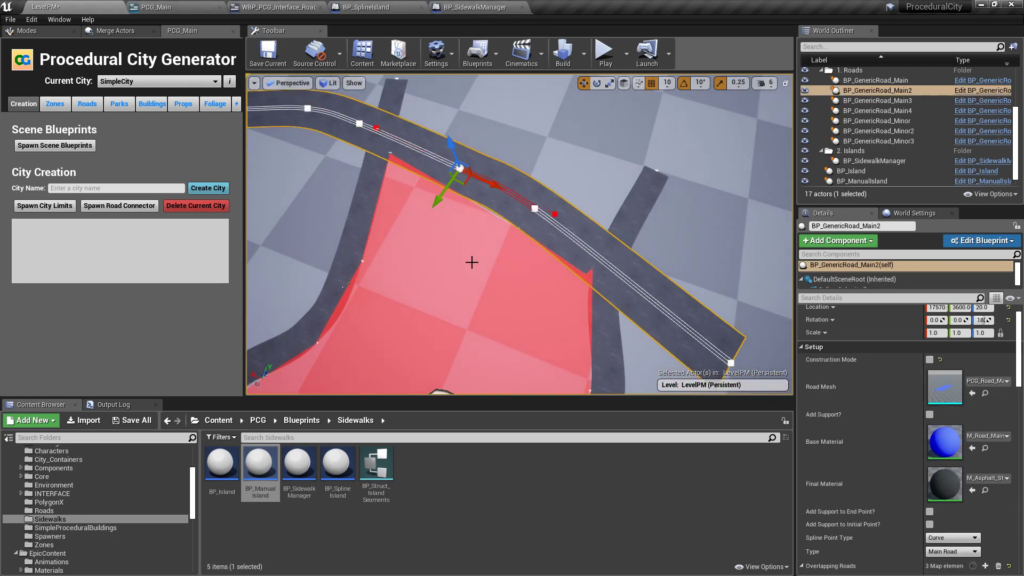
Step: Delete the generated spline island and spawn the sidewalks again with BP_SidewalkManager
click(510, 256)
key(Delete)
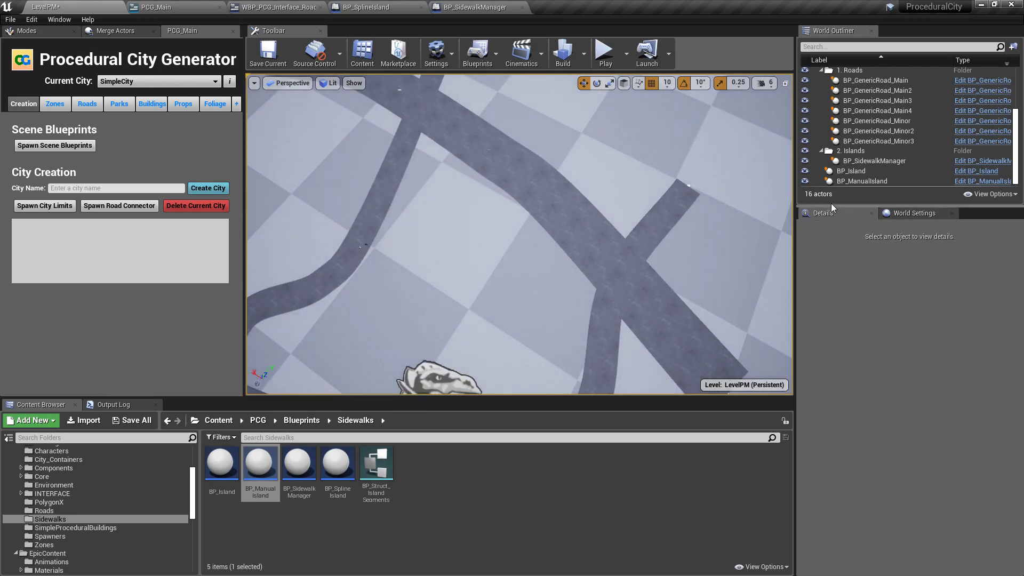
click(875, 161)
key(f)
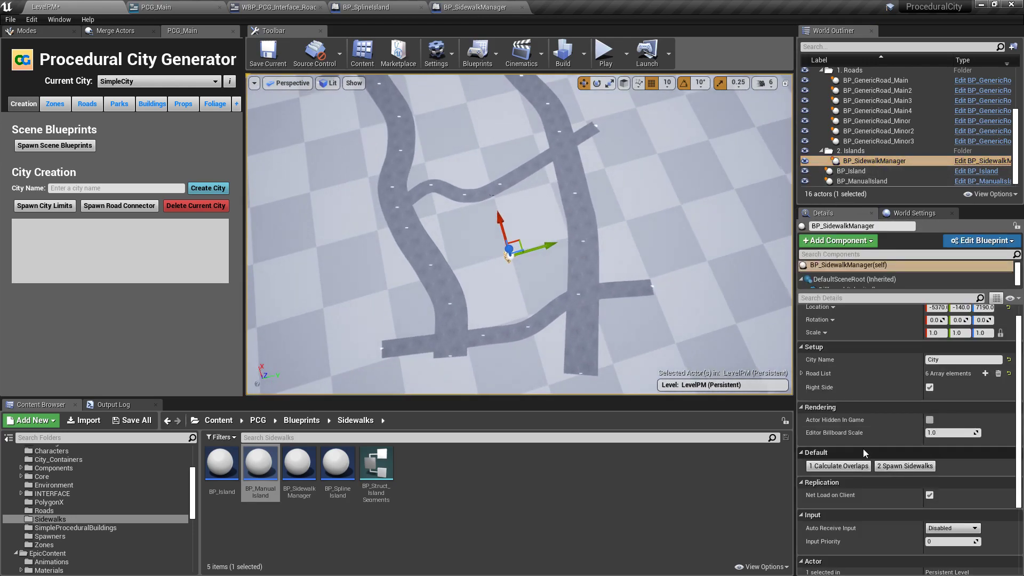
click(902, 465)
scroll(655, 252, up, 5)
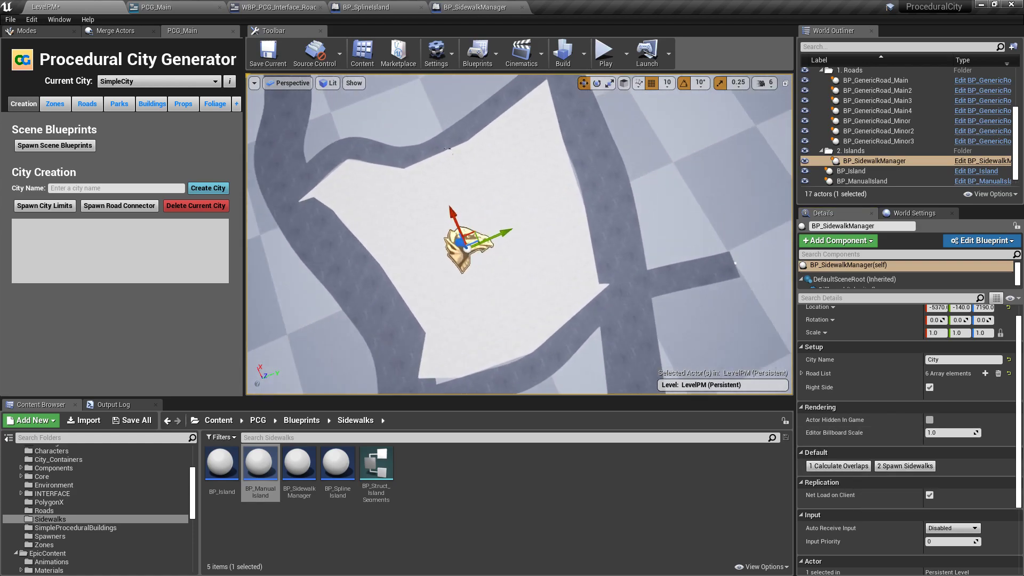
Step: Examine the respawned island's edge along BP_GenericRoad_Main2 around the added spline point
right_drag(512, 240, 629, 234)
click(512, 240)
right_drag(453, 230, 445, 229)
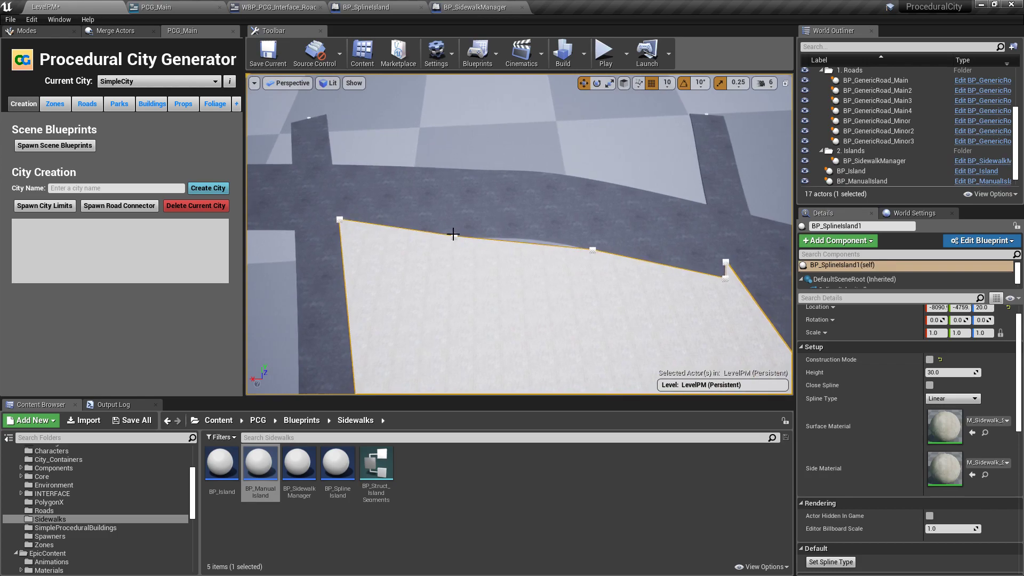
click(457, 202)
click(449, 260)
click(487, 201)
click(480, 266)
right_drag(480, 267, 637, 236)
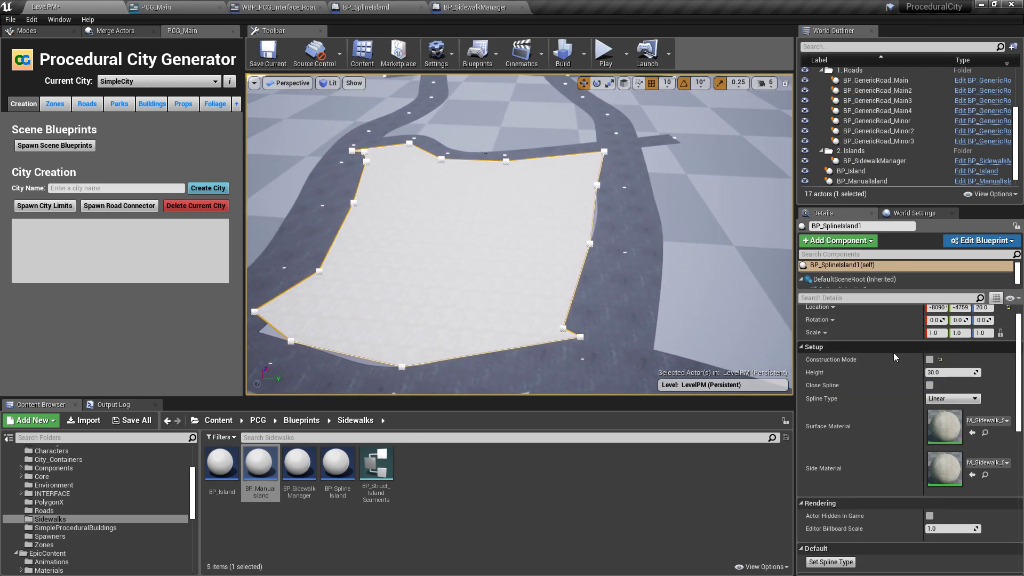
Step: Enable Construction Mode on the respawned island and move its corner spline points to the road edges where BP_GenericRoad_Main2 and BP_GenericRoad_Main meet the minor road
click(929, 360)
right_drag(539, 226, 539, 233)
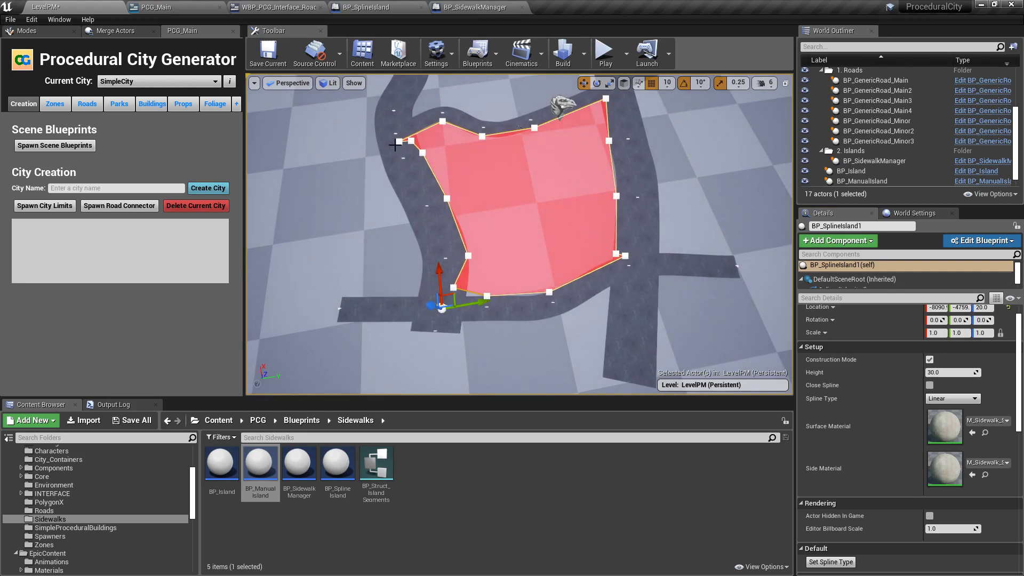
click(607, 98)
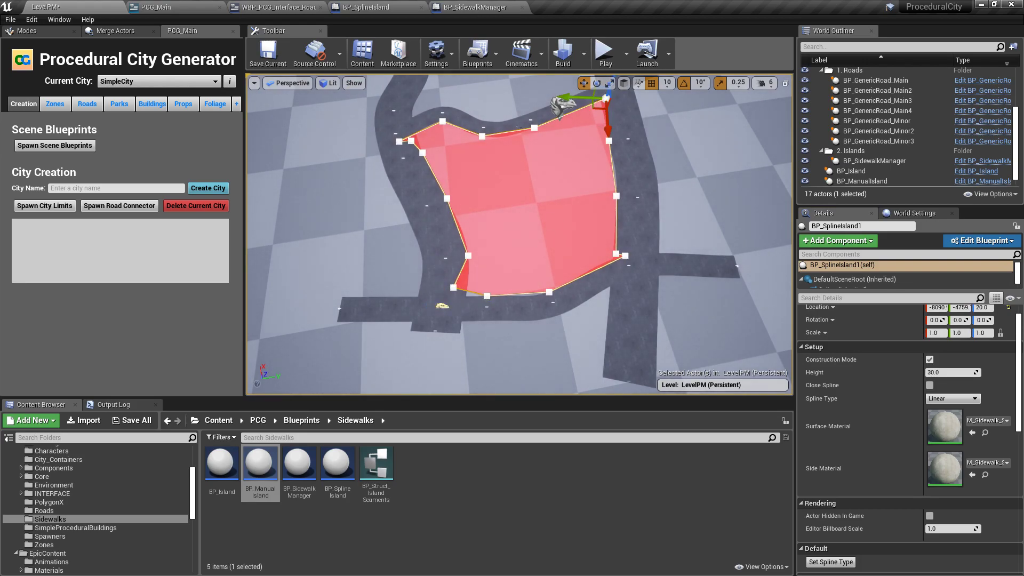
key(f)
mouse_move(485, 202)
mouse_down()
mouse_move(481, 222)
mouse_move(479, 210)
mouse_up()
right_drag(517, 211, 503, 215)
drag(513, 213, 563, 243)
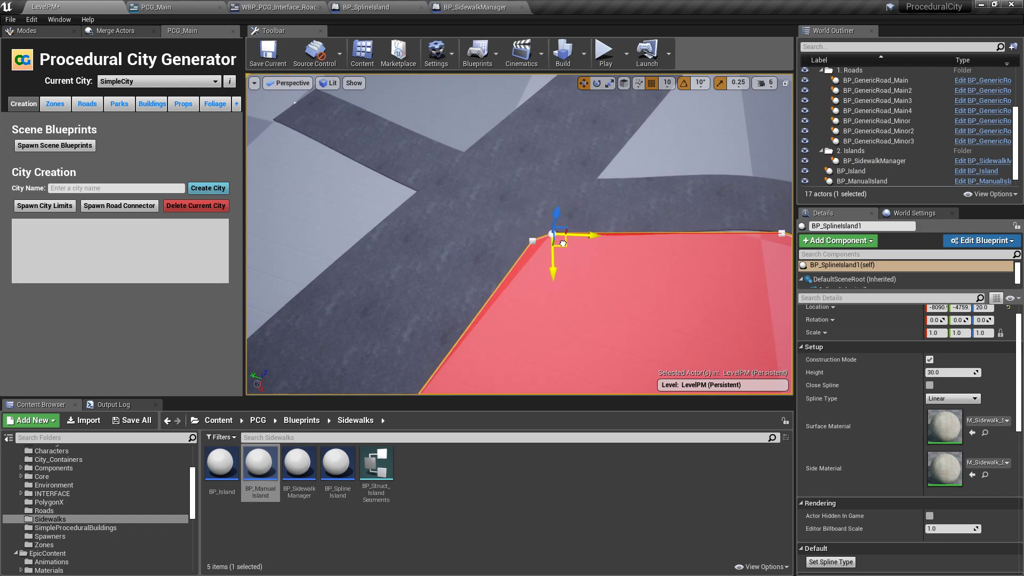
right_drag(578, 160, 580, 155)
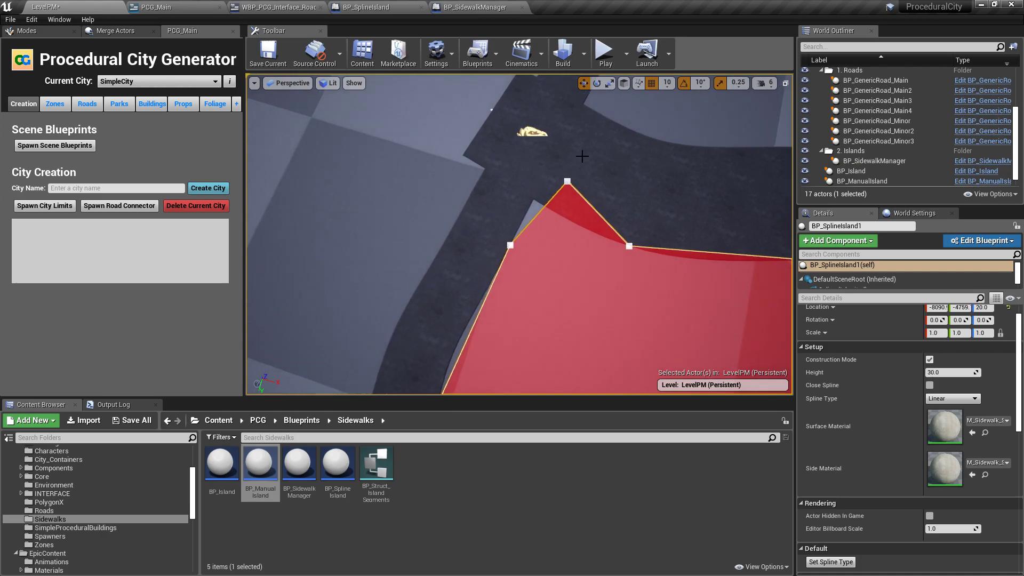
drag(570, 179, 532, 215)
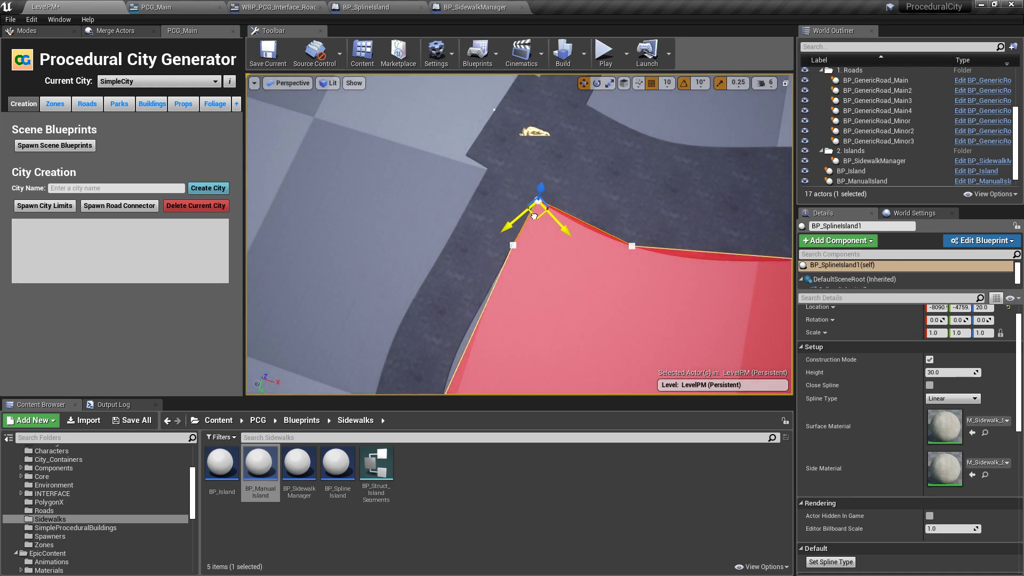
Step: Move the island's middle spline point along BP_GenericRoad_Minor to the road edge and turn off Construction Mode
right_drag(482, 239, 378, 238)
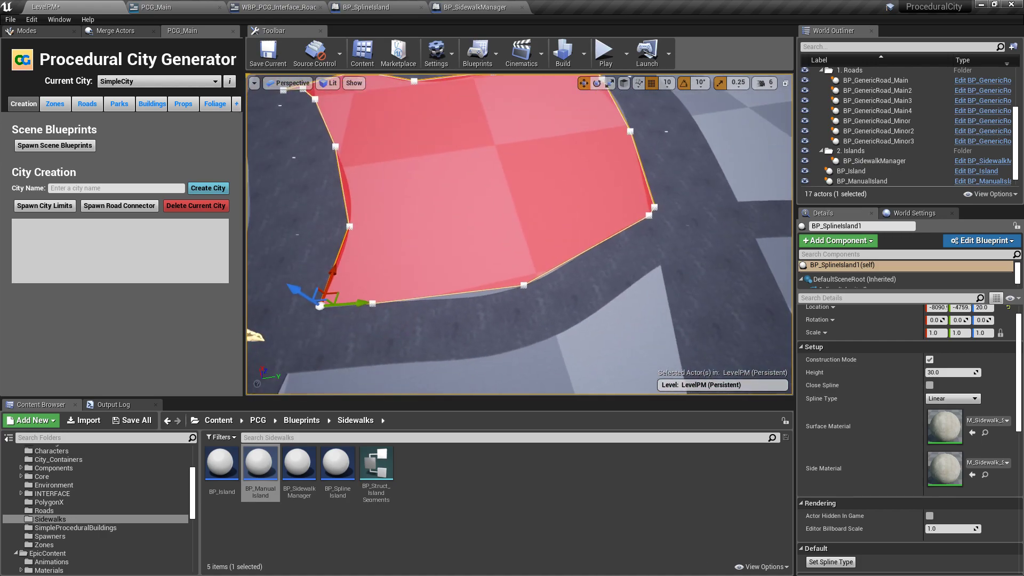
click(523, 286)
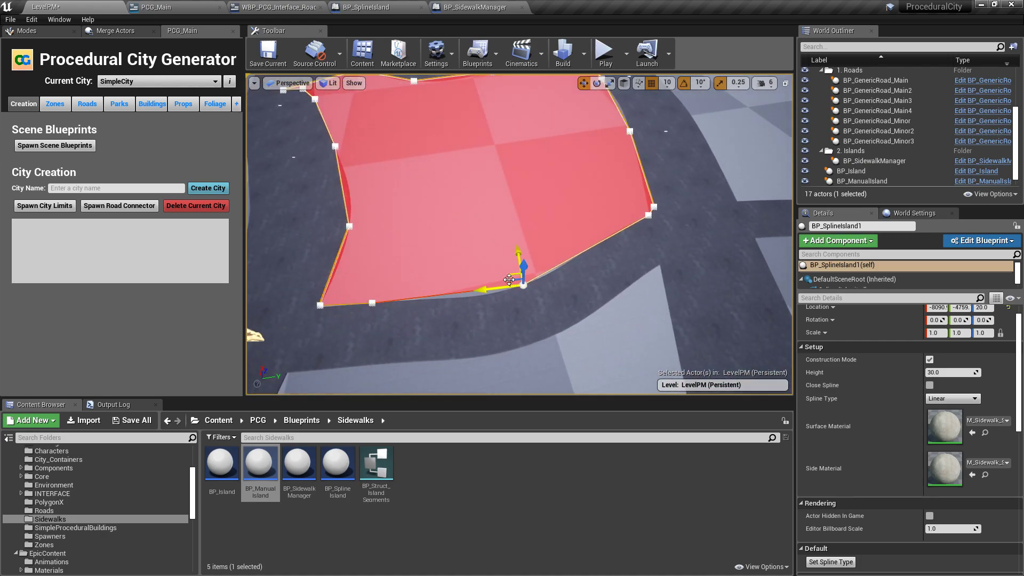
drag(509, 279, 477, 288)
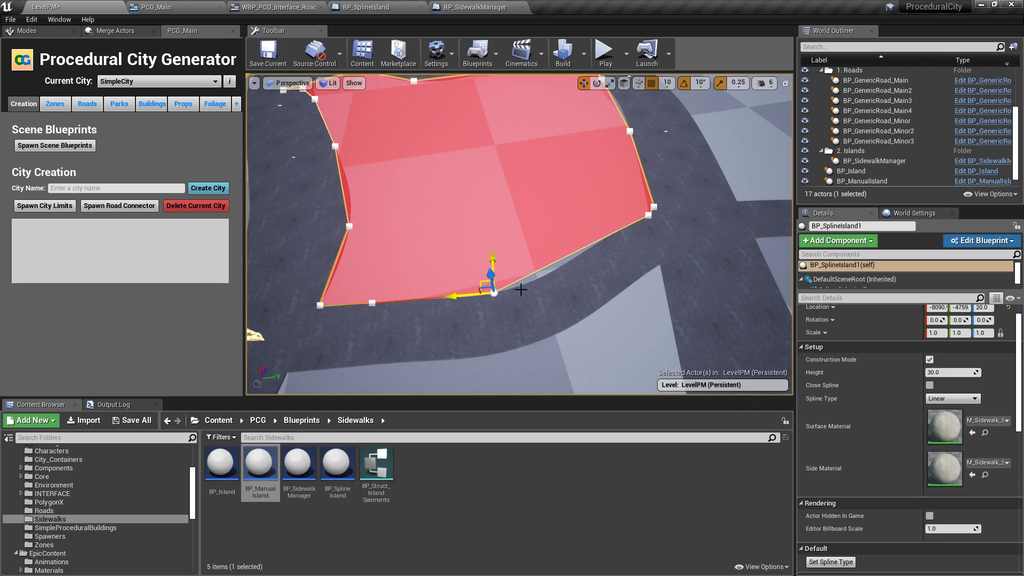
click(930, 360)
right_drag(611, 229, 611, 181)
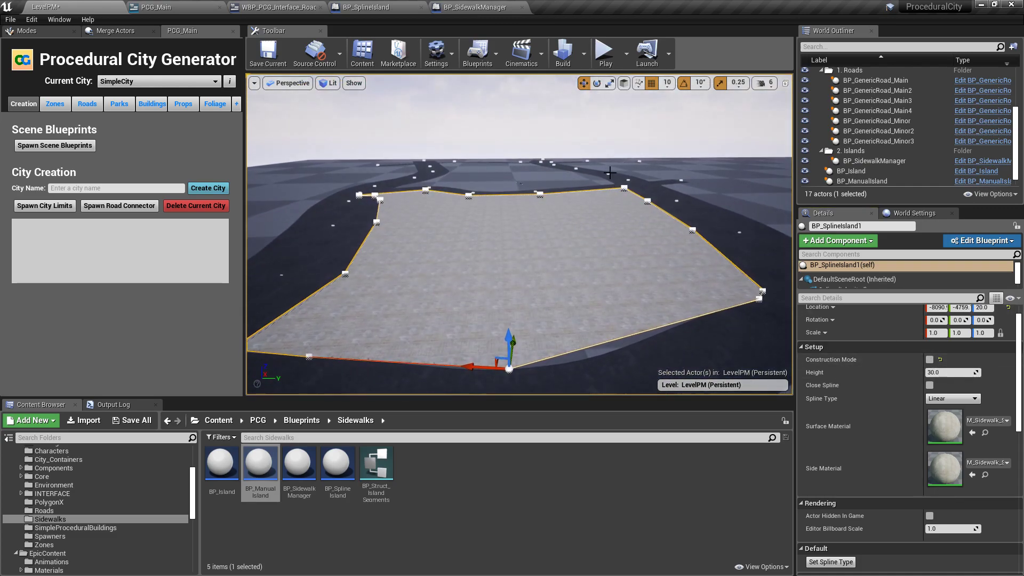
Step: Play the level in the editor and run the character along the island's edges to inspect the sidewalk border
click(604, 53)
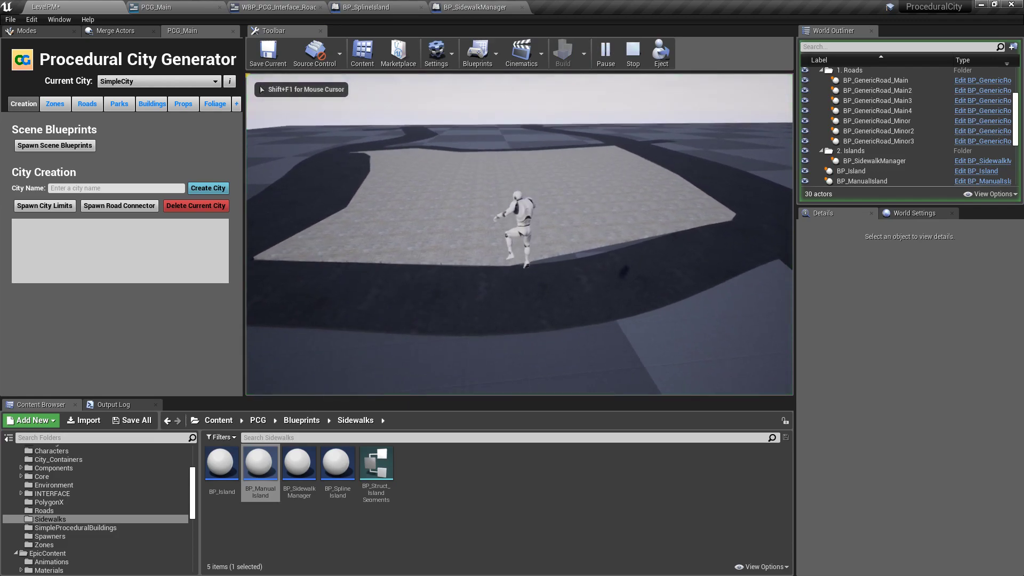
key(w)
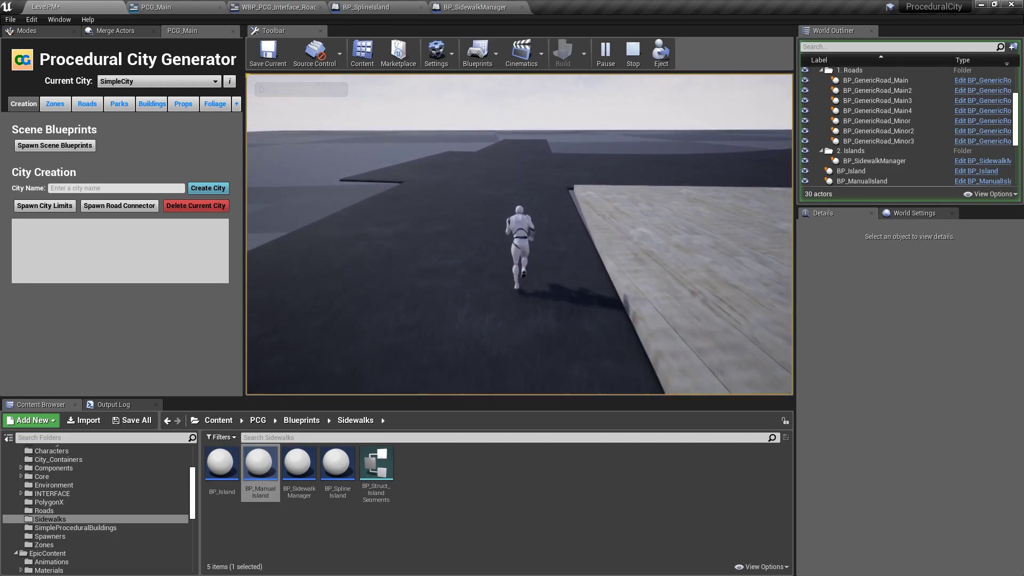
key(w)
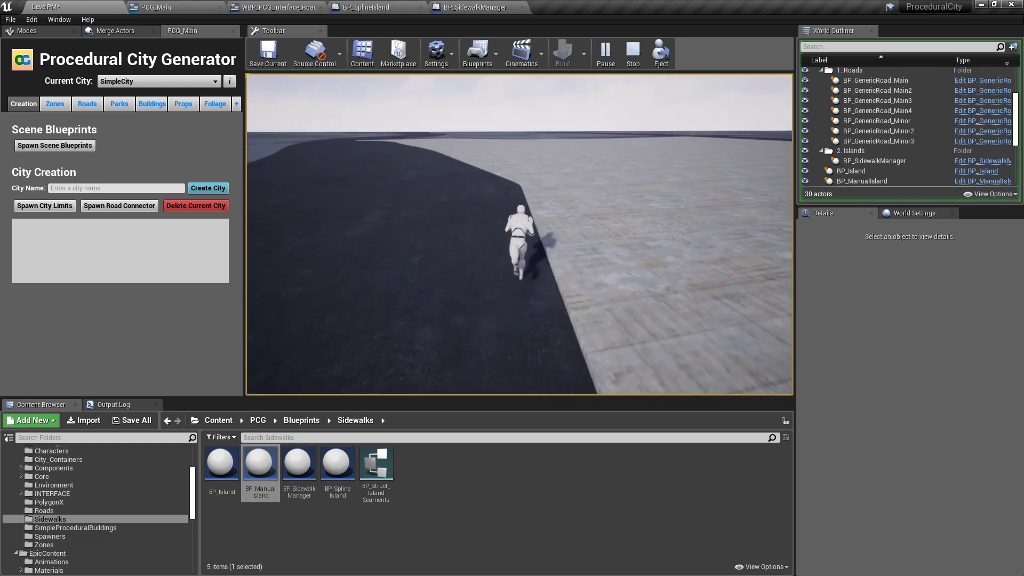
key(w)
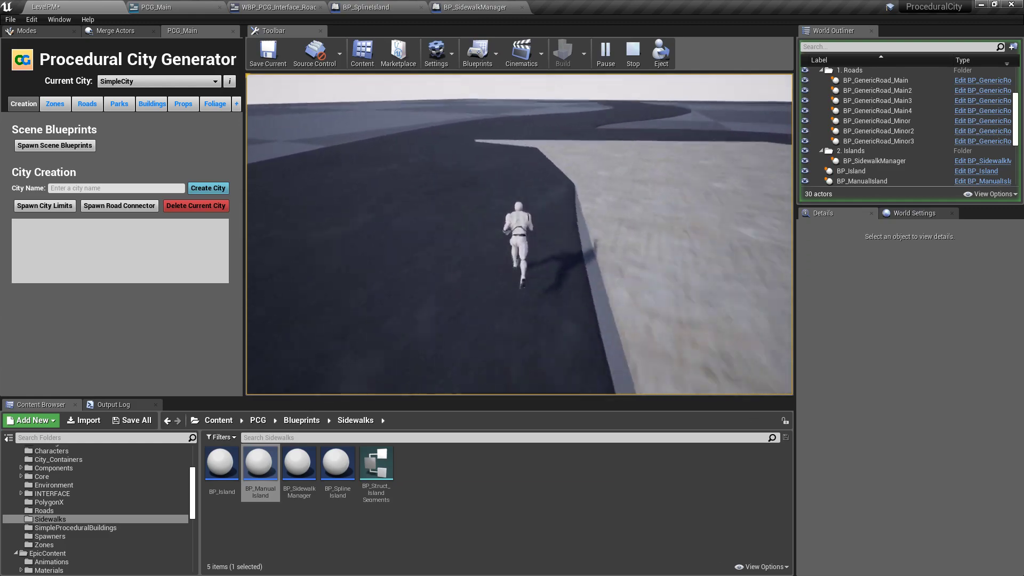
key(Escape)
Step: Move the island's spline point near the corner of BP_GenericRoad_Main and BP_GenericRoad_Minor2 onto the road edge
click(562, 183)
right_drag(562, 183, 582, 219)
click(451, 246)
drag(462, 253, 541, 255)
click(497, 257)
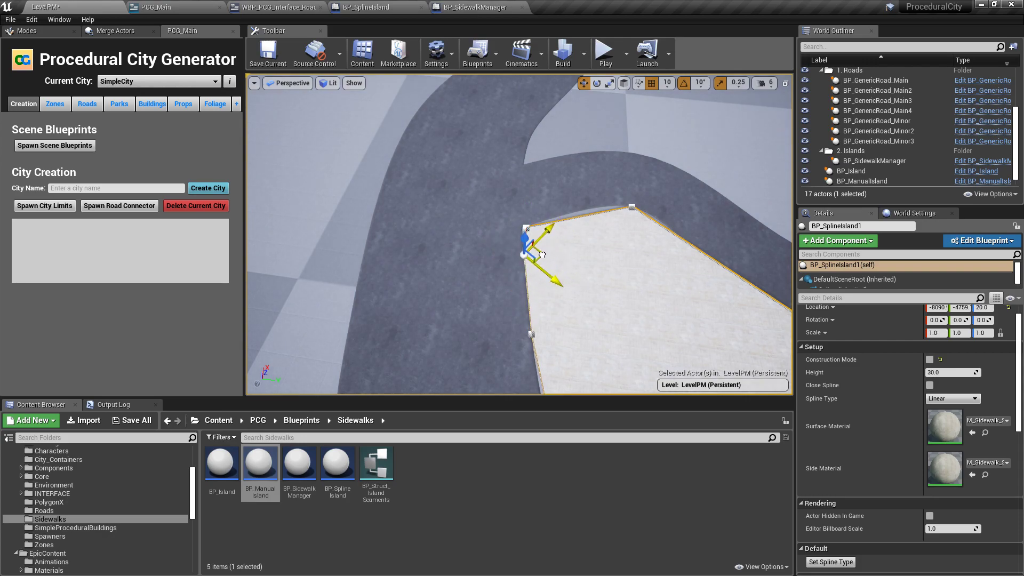
Step: Play the level again and run the character around the whole island to check its adjusted outline
click(605, 53)
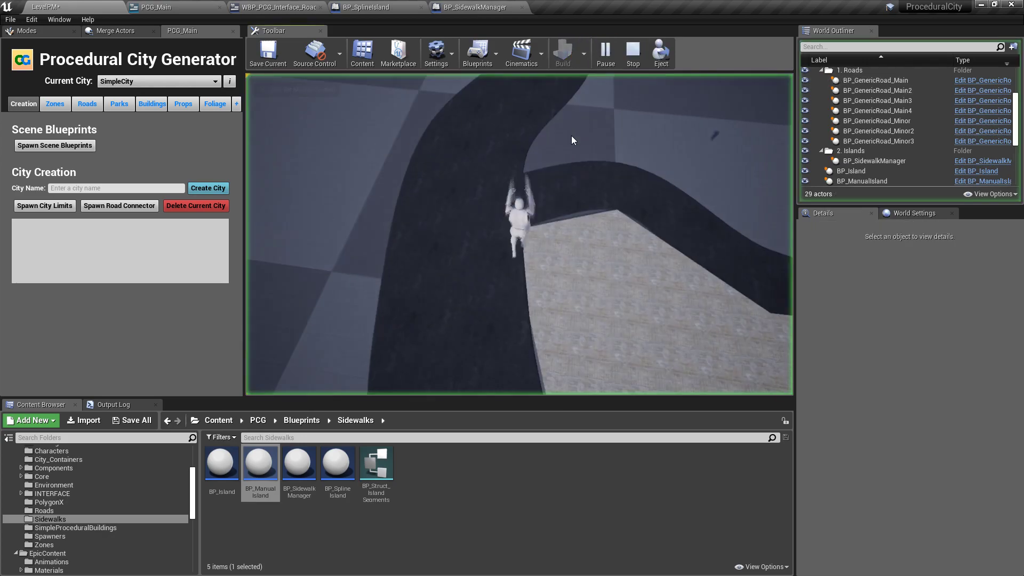
key(w)
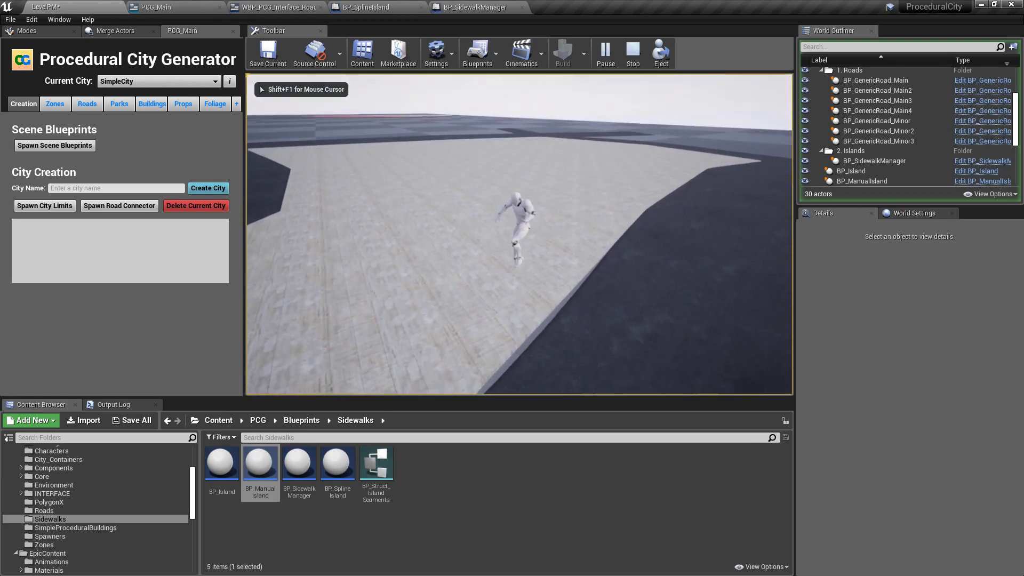
key(a)
key(w)
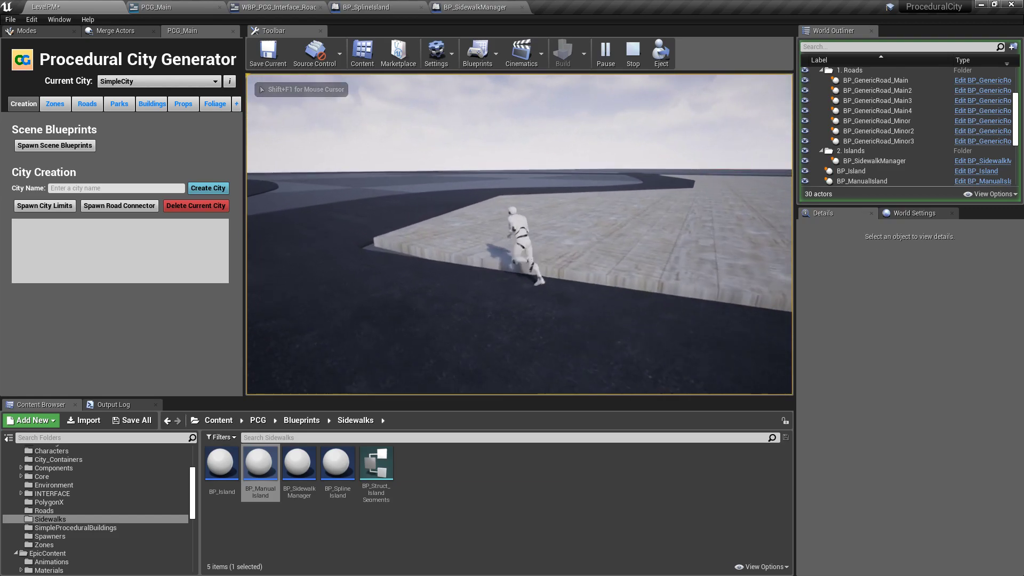
key(w)
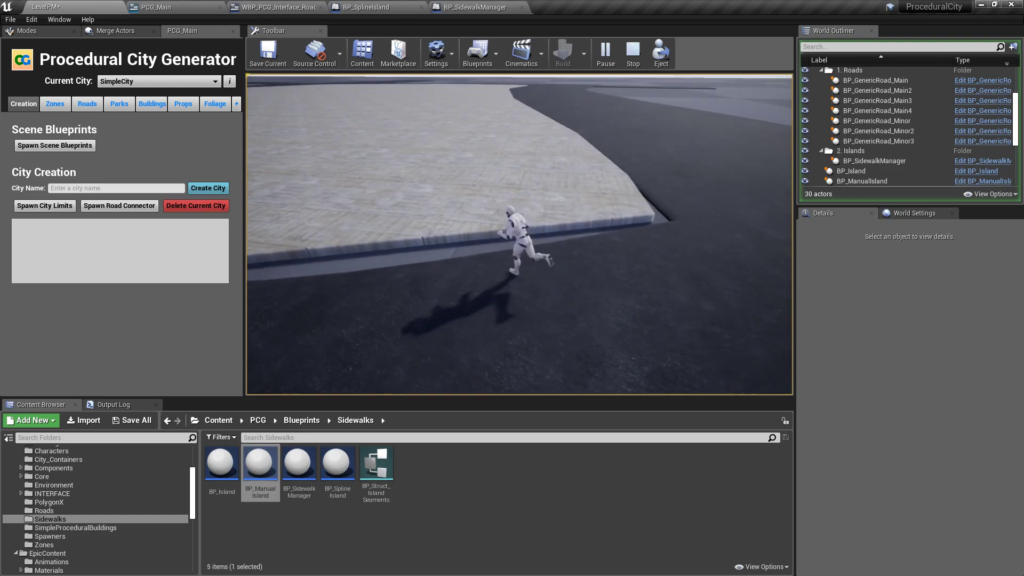
key(w)
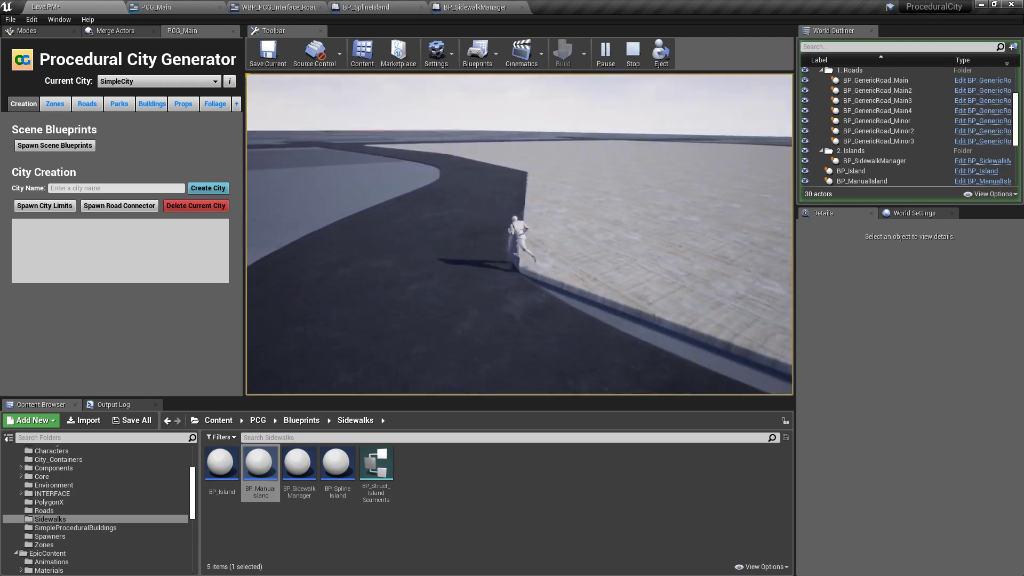
key(w)
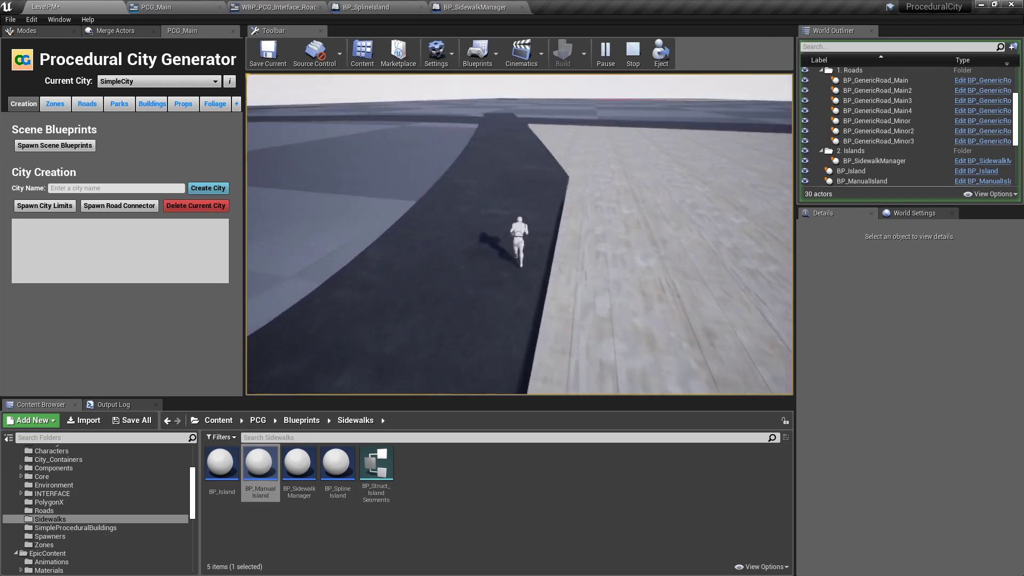
key(w)
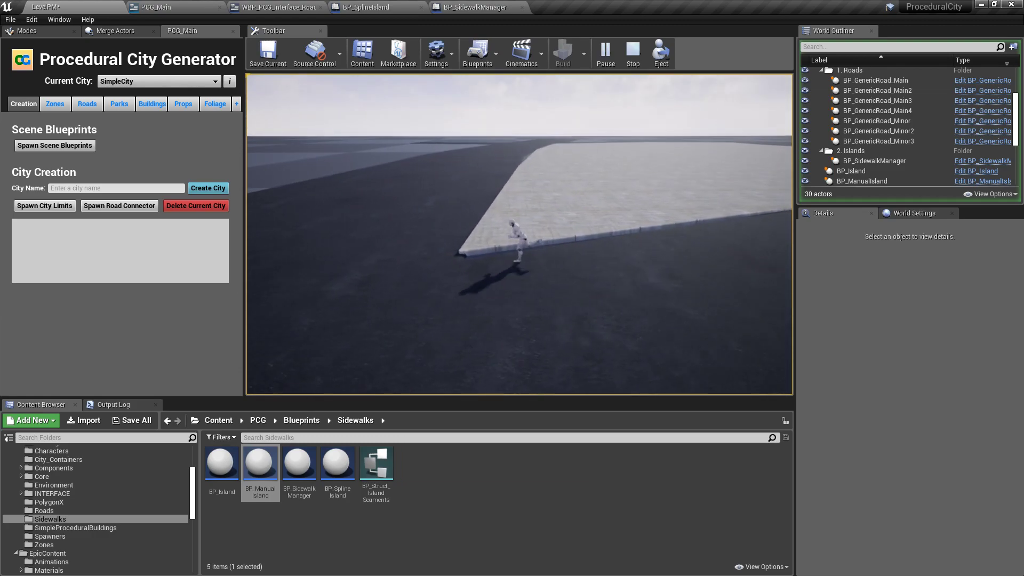
key(w)
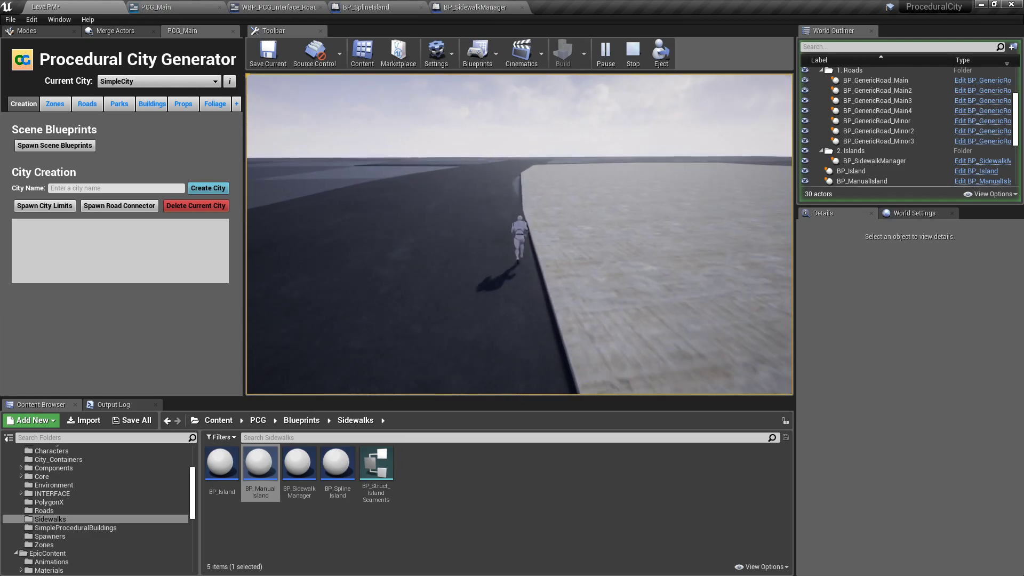
key(w)
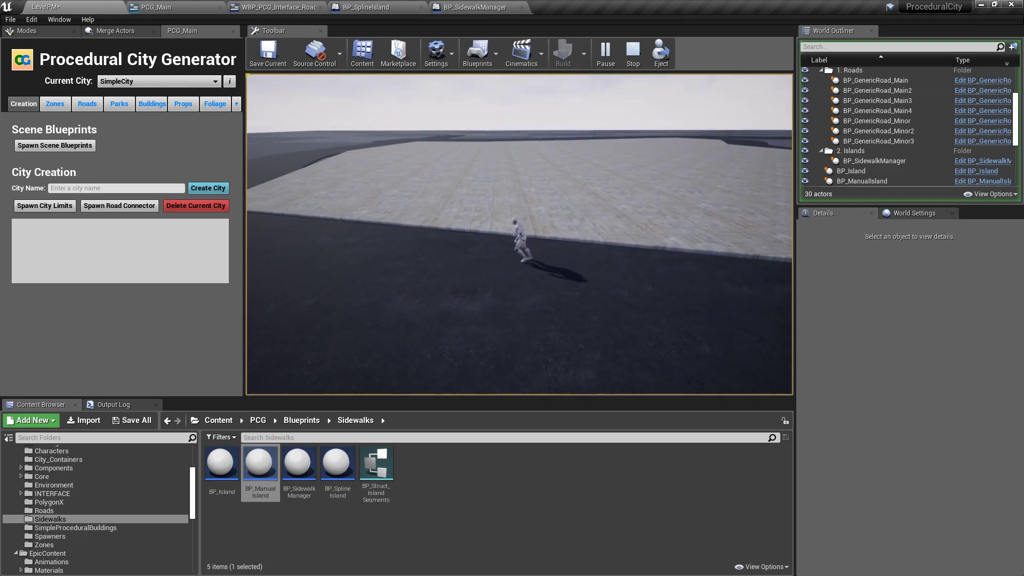
key(Escape)
Step: Examine the island from above against the bordering roads BP_GenericRoad_Main and BP_GenericRoad_Main2
key(s)
right_drag(597, 165, 558, 182)
click(556, 182)
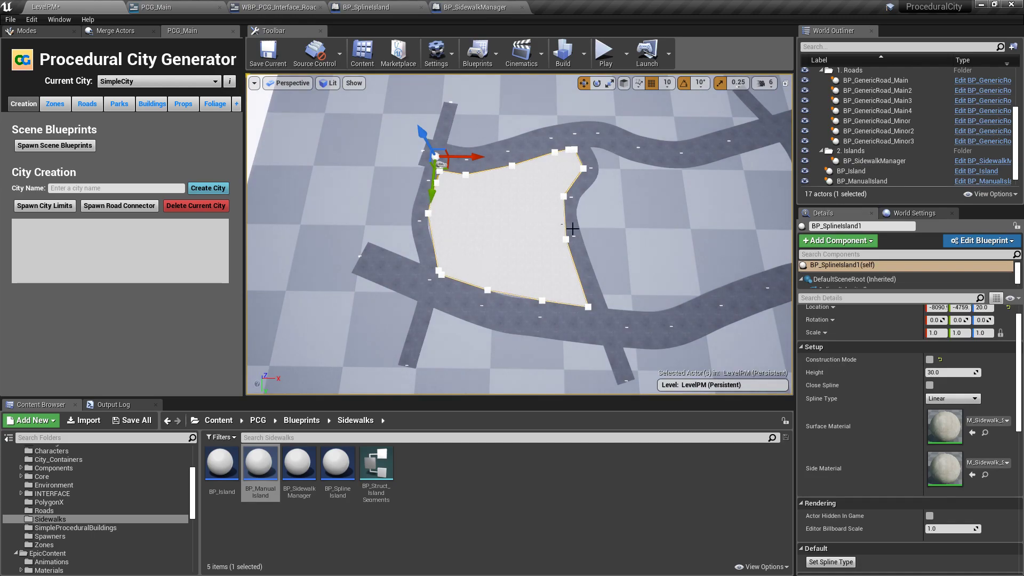
click(612, 226)
click(491, 203)
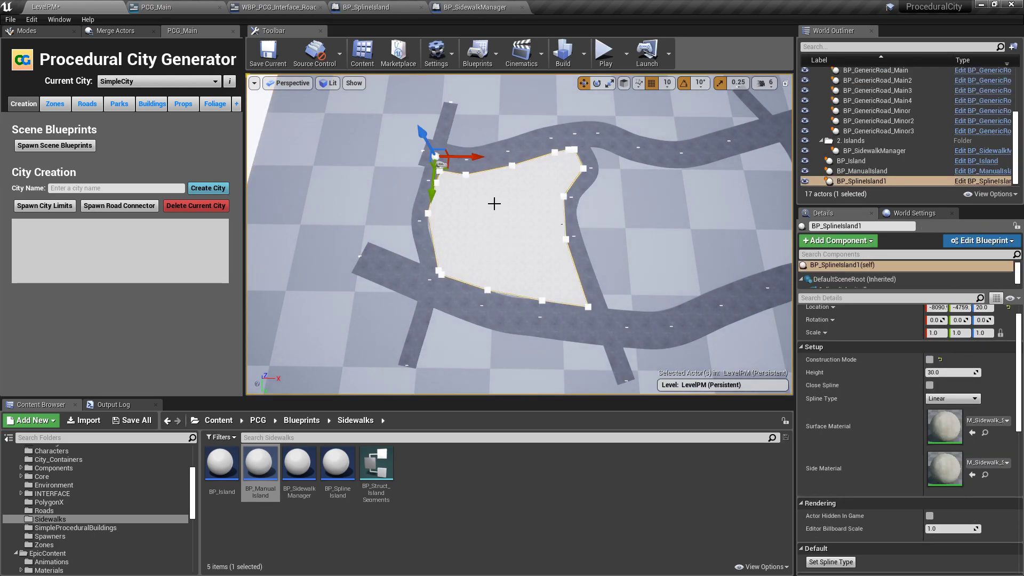
key(f)
click(518, 168)
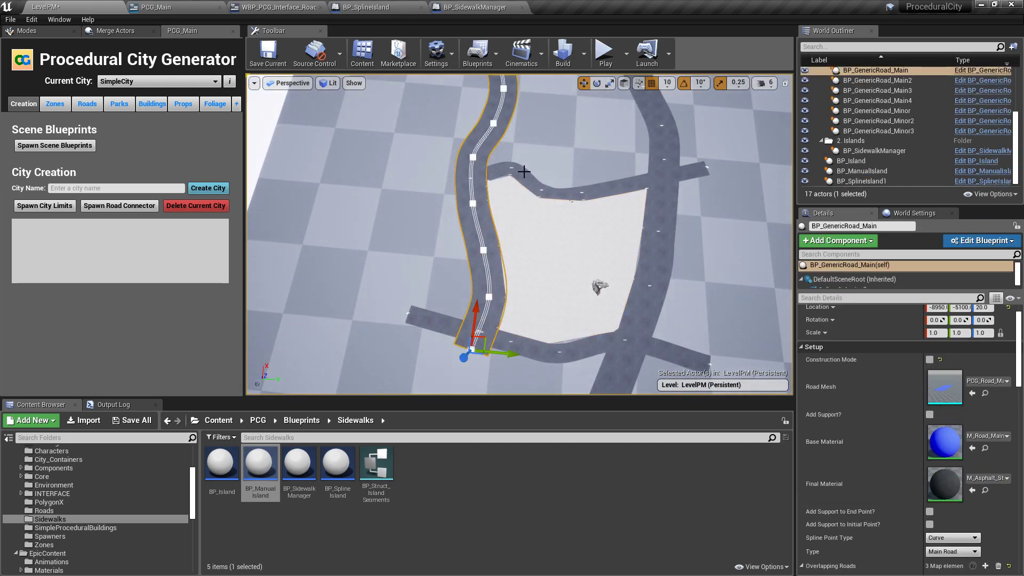
click(670, 193)
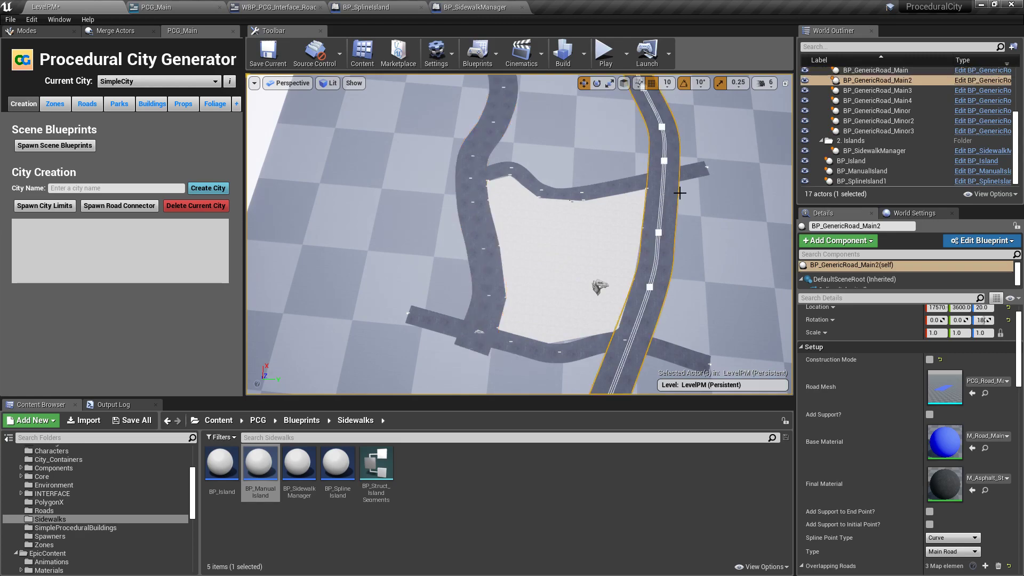
click(518, 326)
key(f)
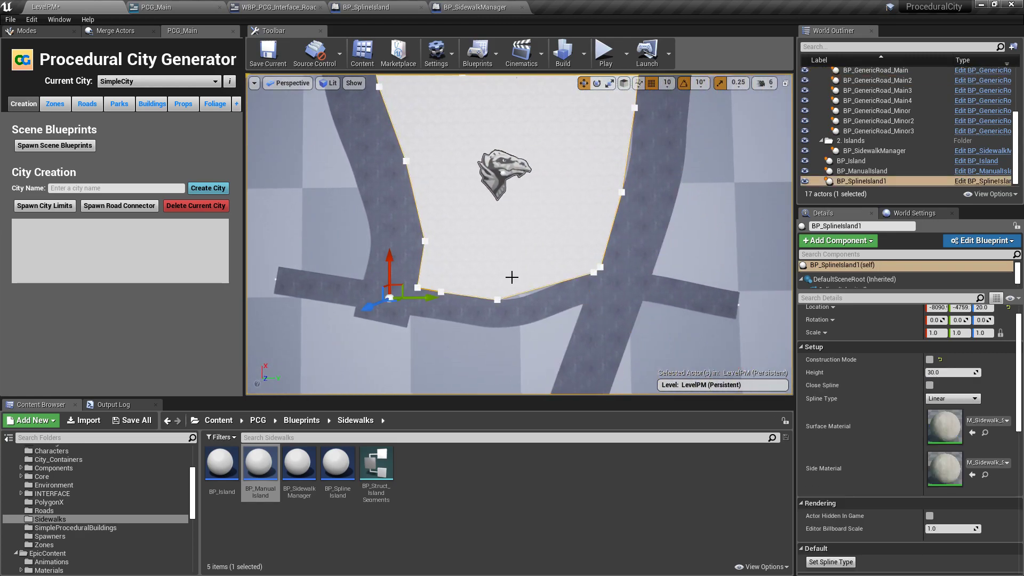
Step: Add a spline point to the island's edge along BP_GenericRoad_Minor, move it to the road edge, and apply the Linear spline type
right_drag(555, 229, 531, 271)
click(352, 315)
click(488, 242)
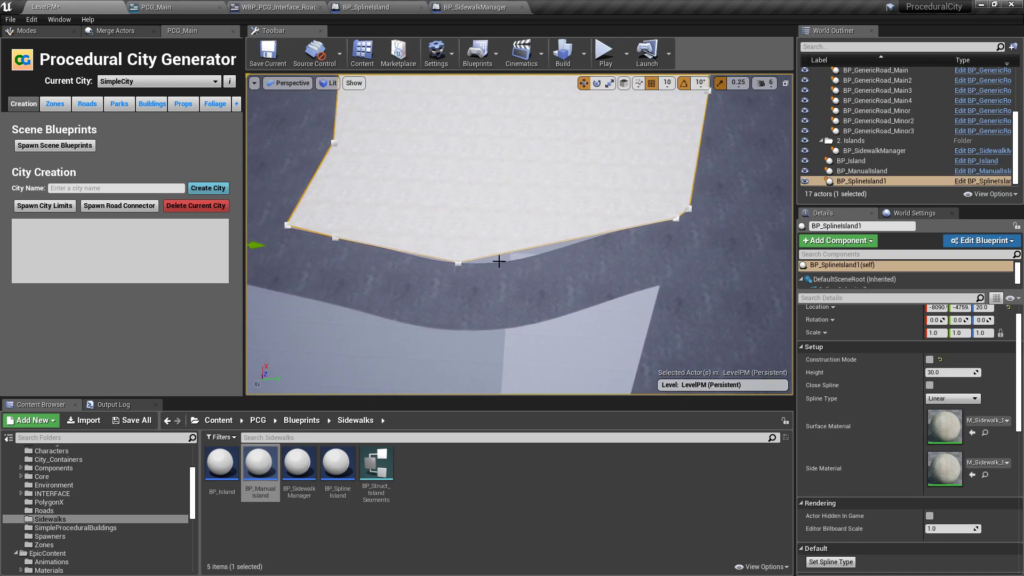
right_click(525, 248)
click(540, 260)
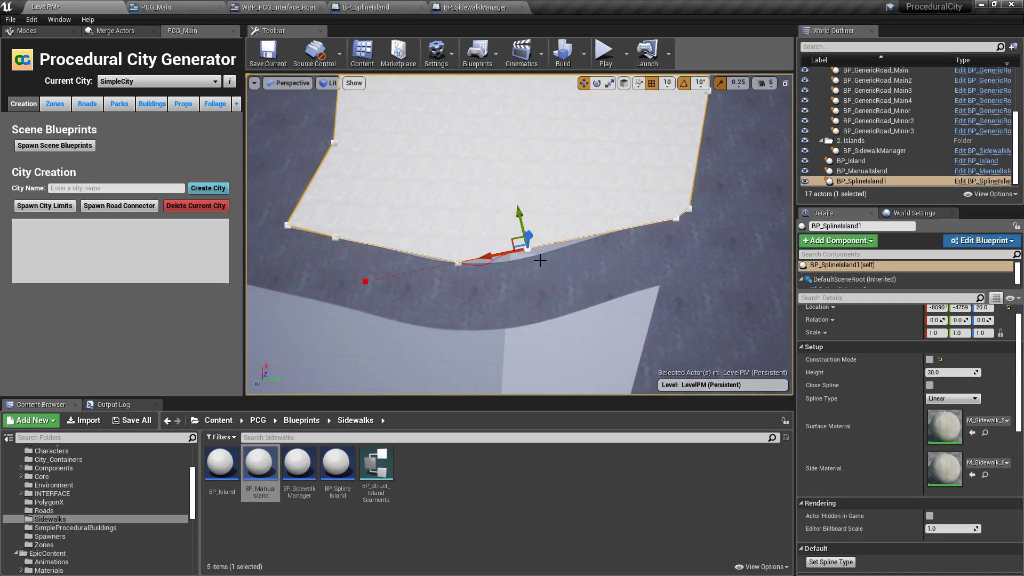
drag(517, 238, 498, 254)
click(496, 221)
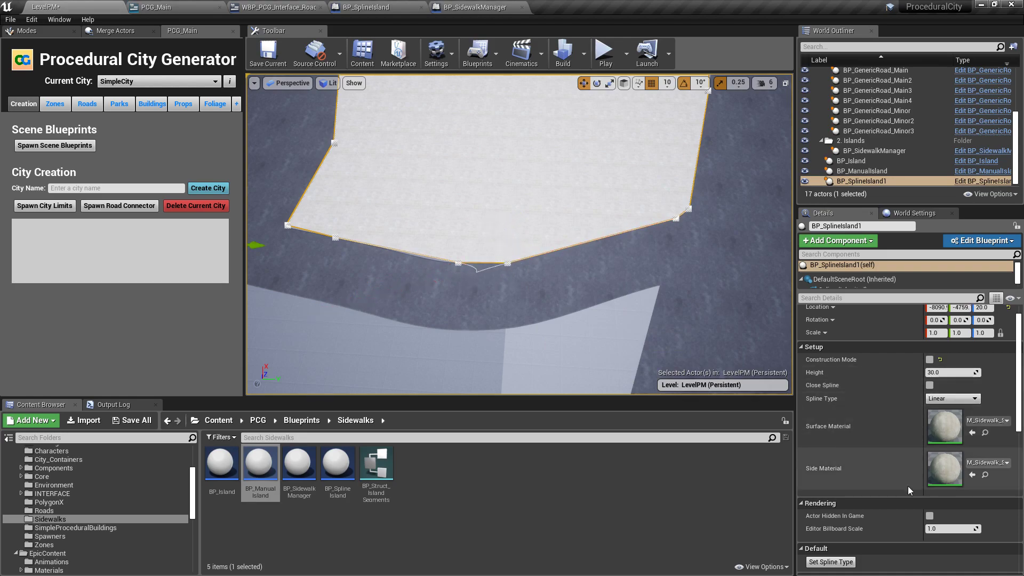
click(831, 561)
Step: Examine how the island's refined outline fits BP_GenericRoad_Minor, BP_GenericRoad_Main and BP_GenericRoad_Main2 from several angles
click(518, 270)
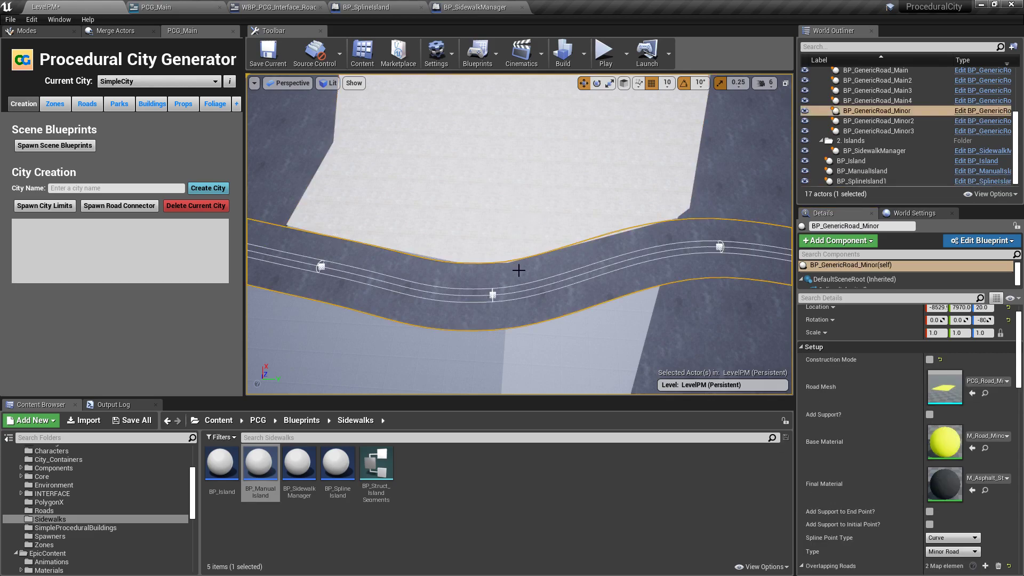
scroll(382, 191, down, 5)
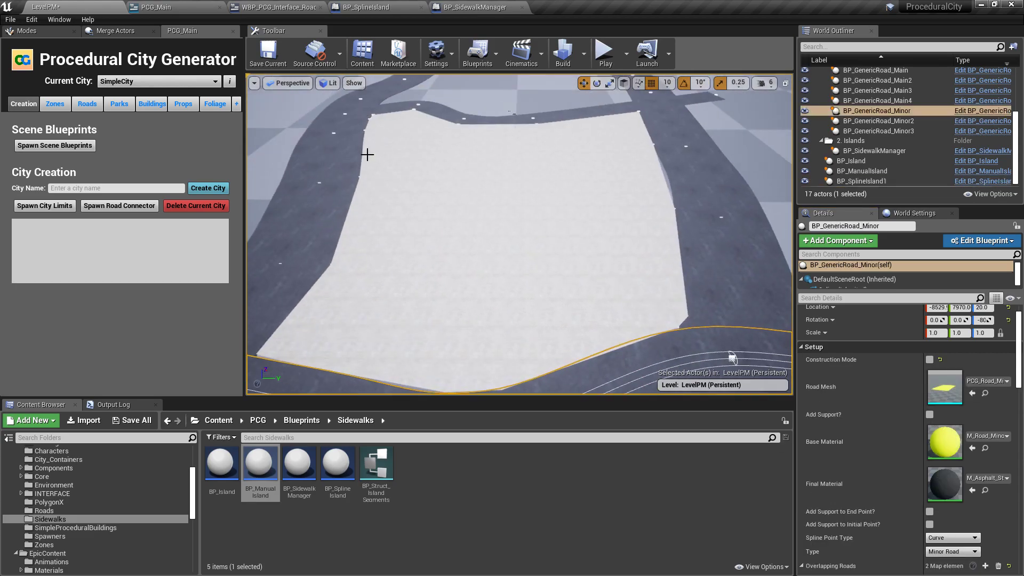
right_drag(644, 215, 373, 213)
right_drag(554, 202, 736, 187)
key(Escape)
mouse_move(486, 200)
right_down()
mouse_move(442, 213)
mouse_move(486, 199)
right_up()
click(421, 198)
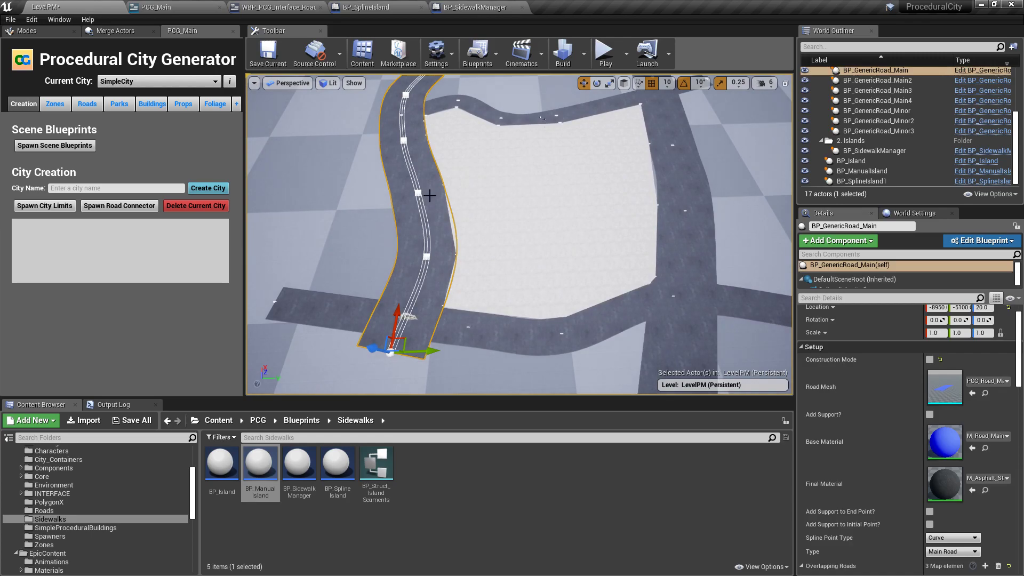
click(568, 147)
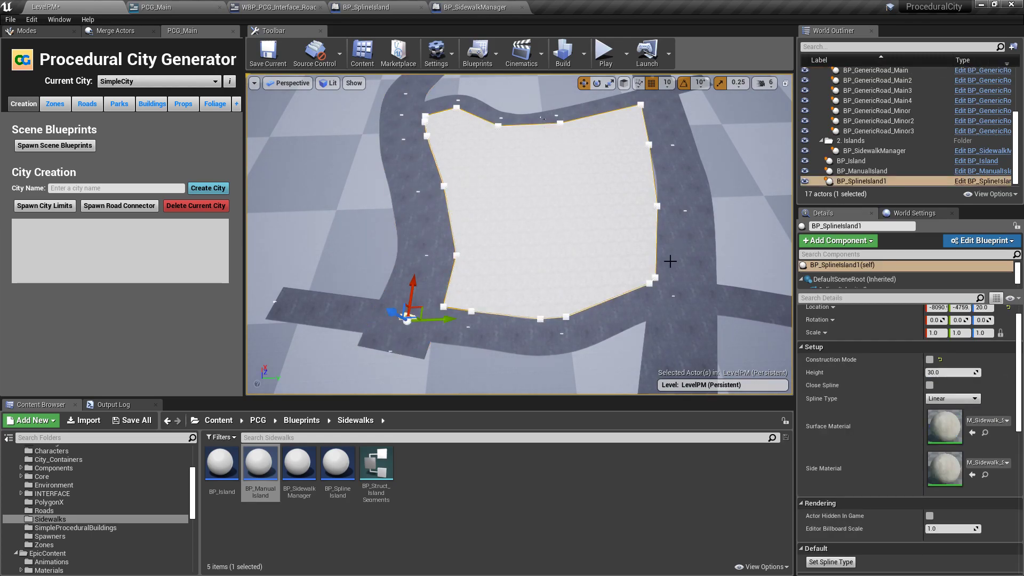
right_drag(594, 181, 635, 139)
click(634, 151)
key(s)
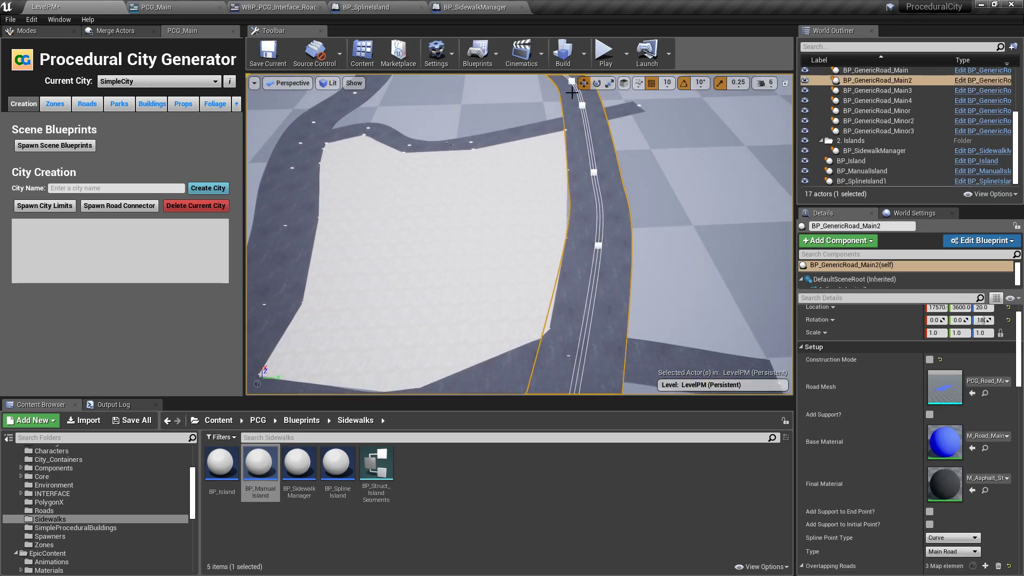
key(s)
right_drag(532, 174, 533, 173)
key(a)
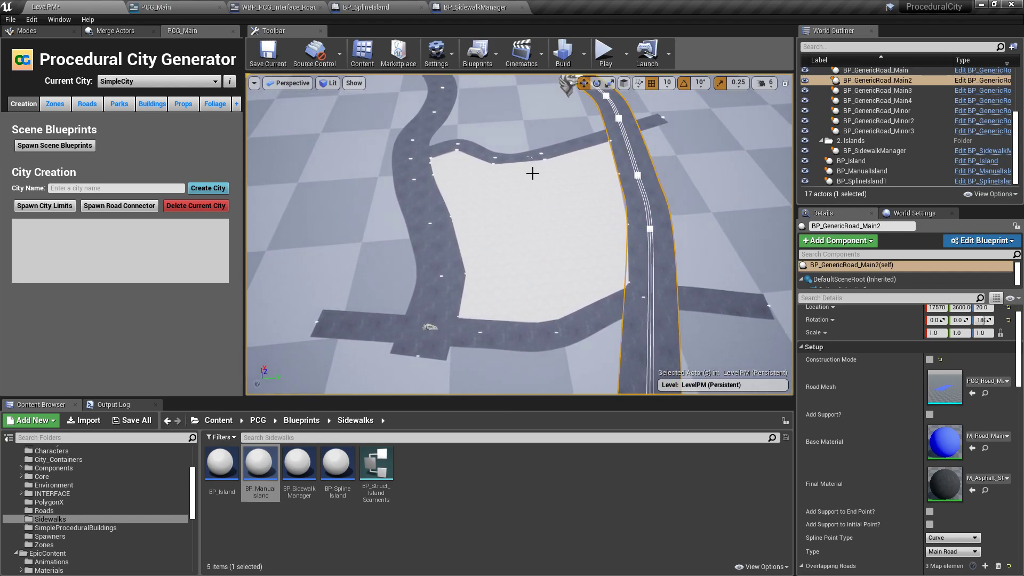
key(w)
right_drag(565, 209, 566, 209)
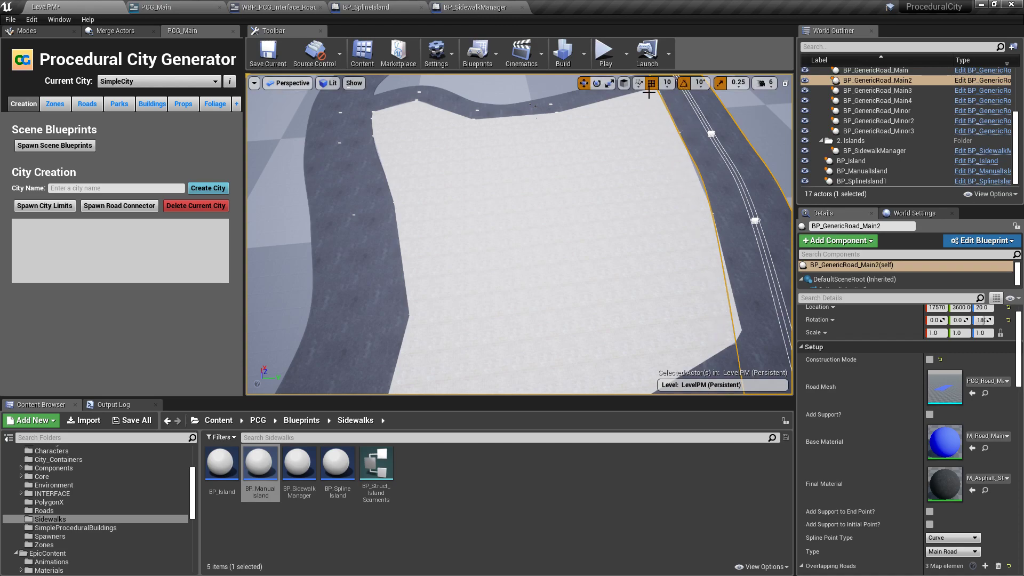
right_drag(755, 154, 755, 154)
key(s)
key(w)
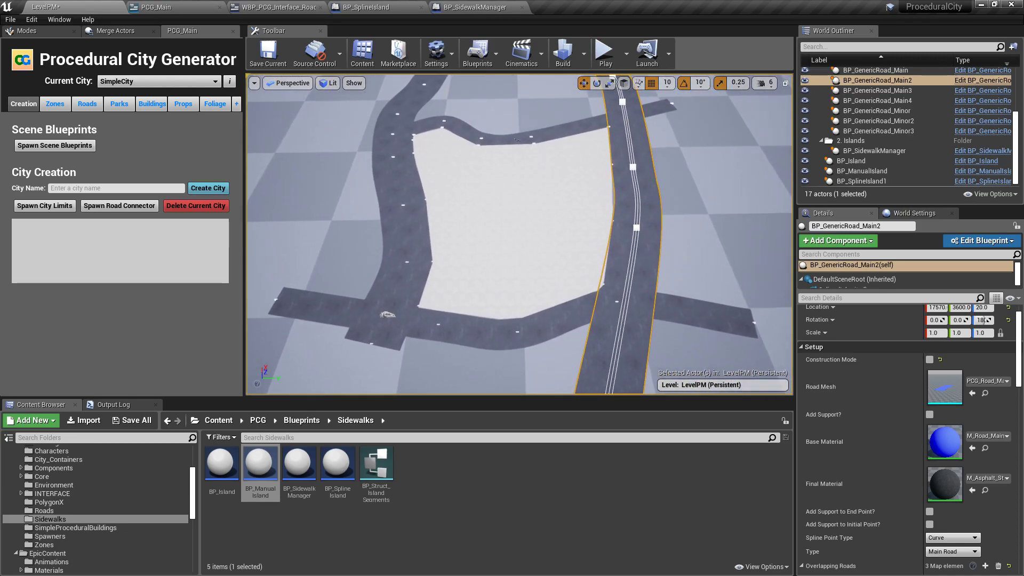
Step: Enable Construction Mode on BP_SplineIsland1 and view the whole island with its surrounding roads
click(537, 187)
click(931, 362)
key(w)
right_drag(644, 213, 645, 215)
key(s)
right_drag(360, 174, 361, 174)
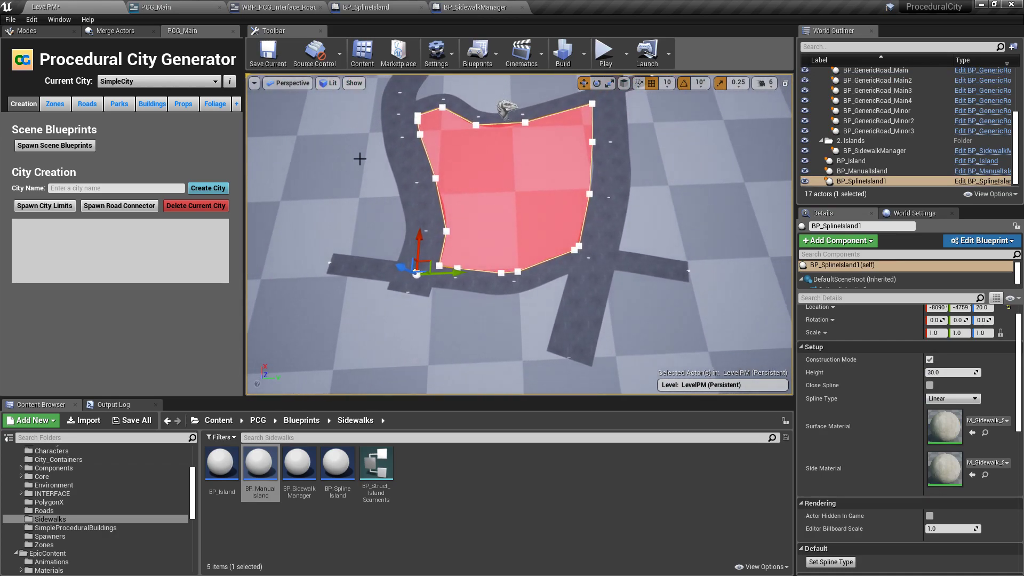
Step: Toggle Construction Mode on BP_SplineIsland1 to compare both island displays, and leave it disabled
key(s)
right_drag(480, 213, 480, 212)
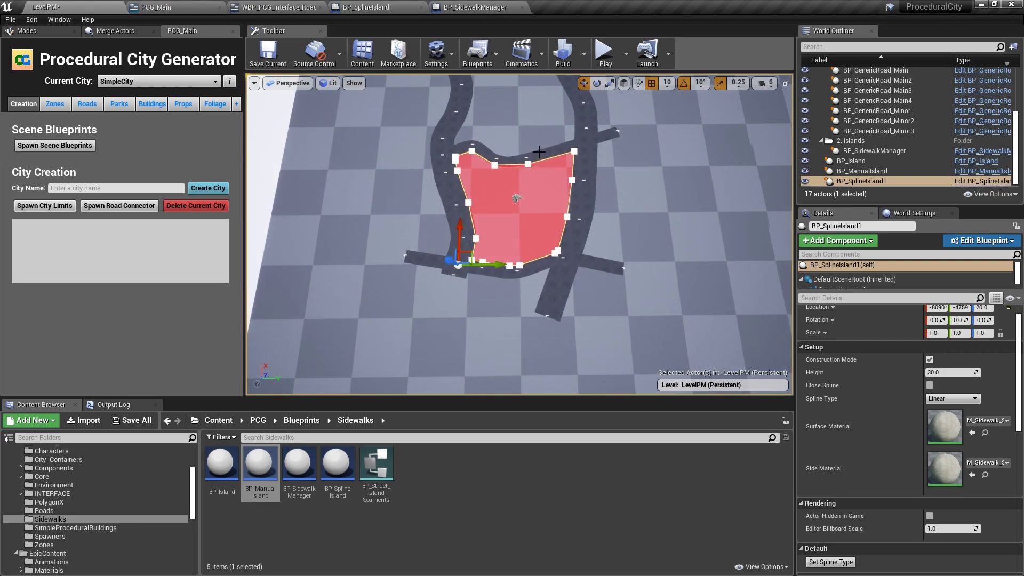
key(w)
right_drag(475, 315, 475, 316)
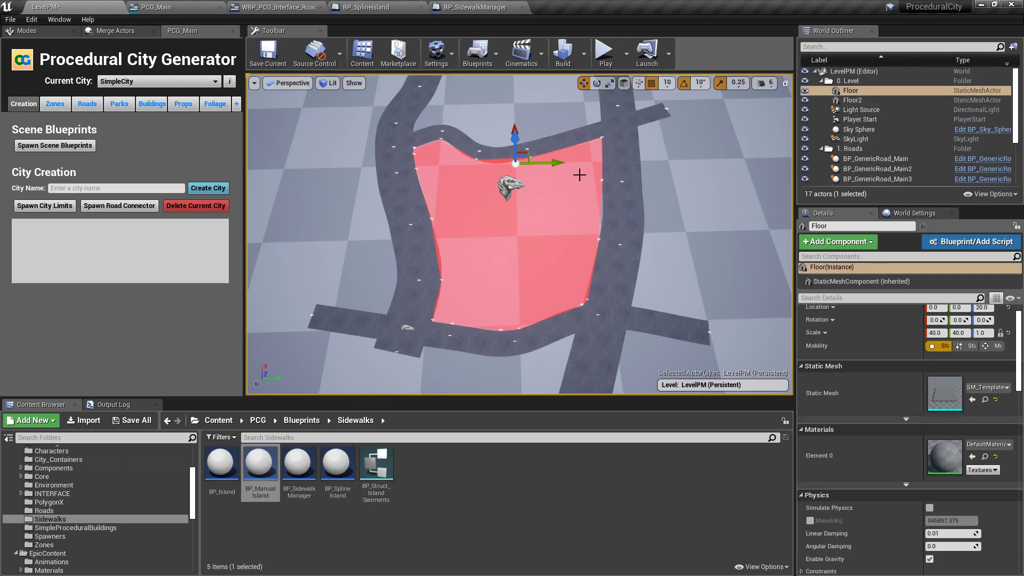
click(930, 360)
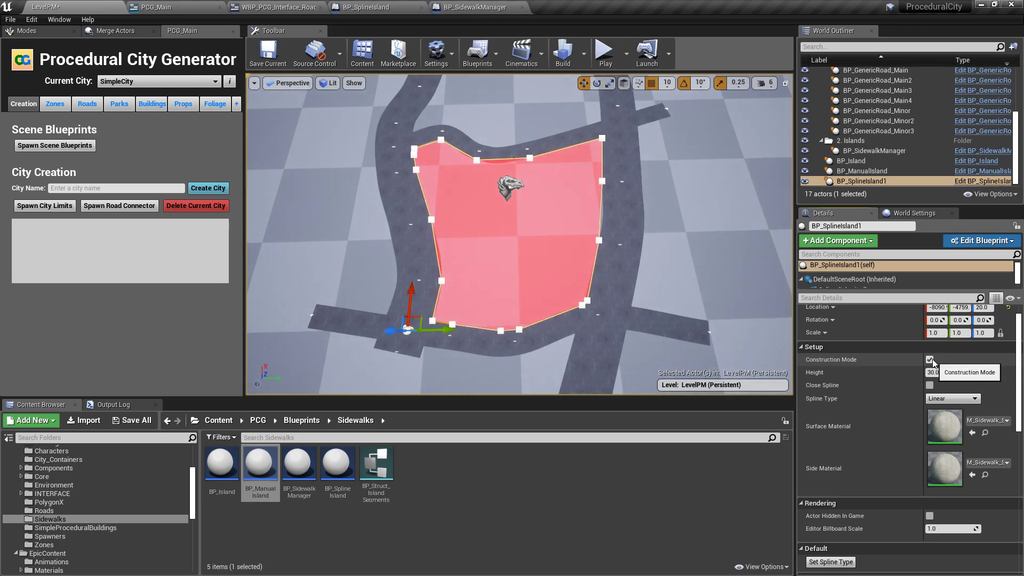
click(930, 360)
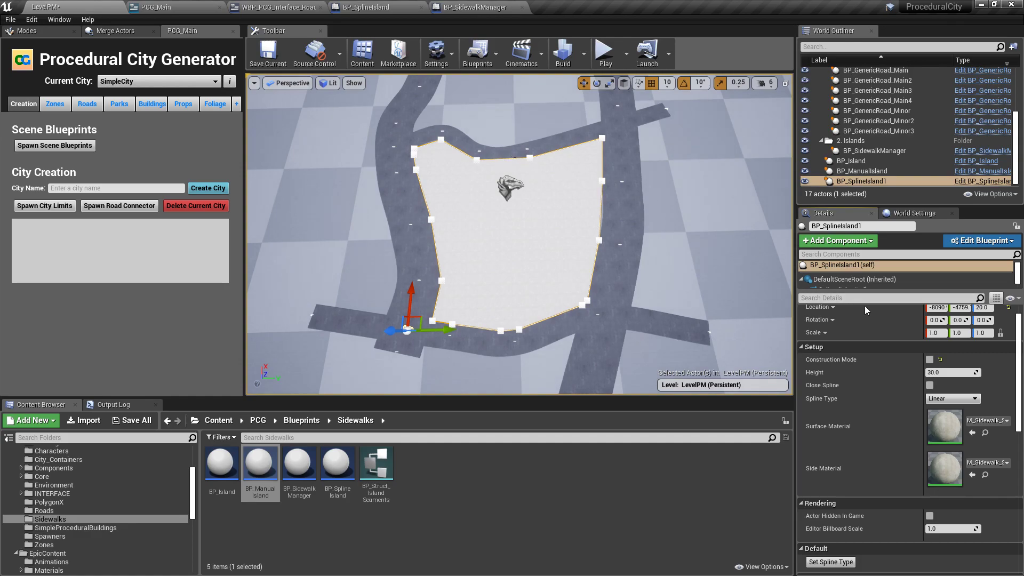
click(932, 362)
click(932, 362)
Step: View the finished island with its bordering roads from above and cancel the pending autosave
mouse_move(666, 181)
right_down()
mouse_move(565, 128)
mouse_move(491, 128)
mouse_move(530, 127)
mouse_move(660, 182)
right_up()
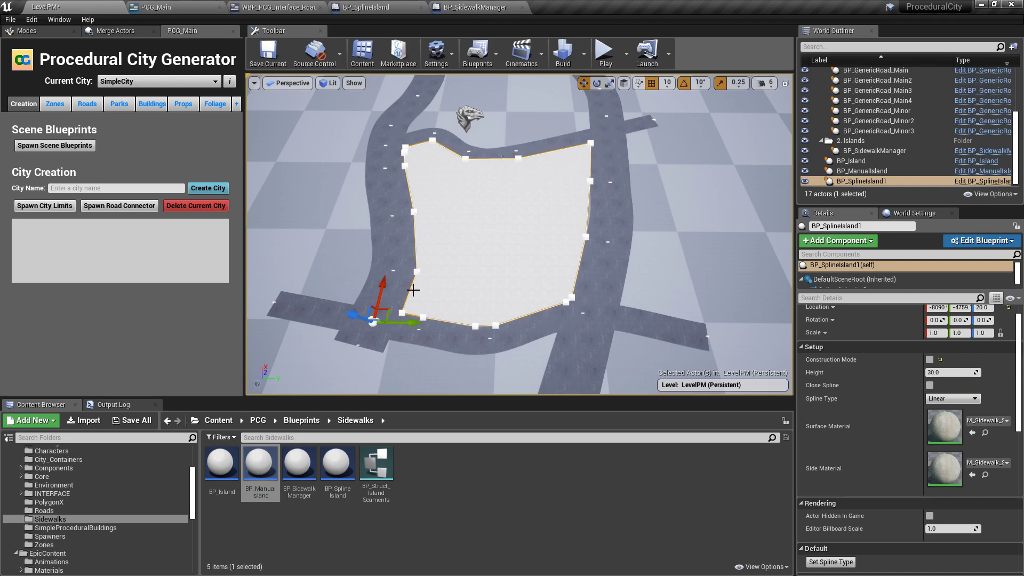
mouse_move(543, 185)
right_down()
mouse_move(565, 211)
mouse_move(553, 168)
right_up()
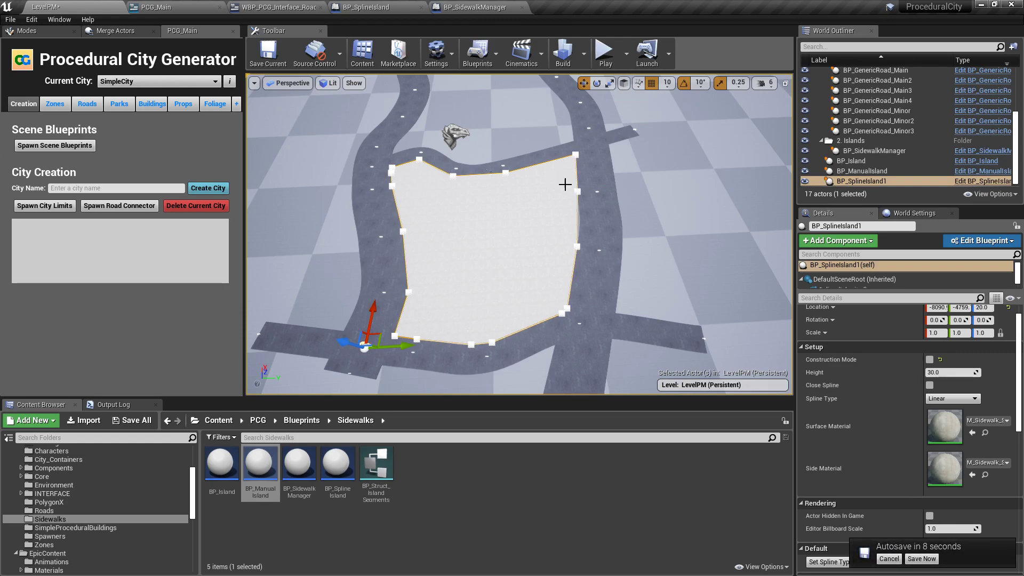
click(887, 558)
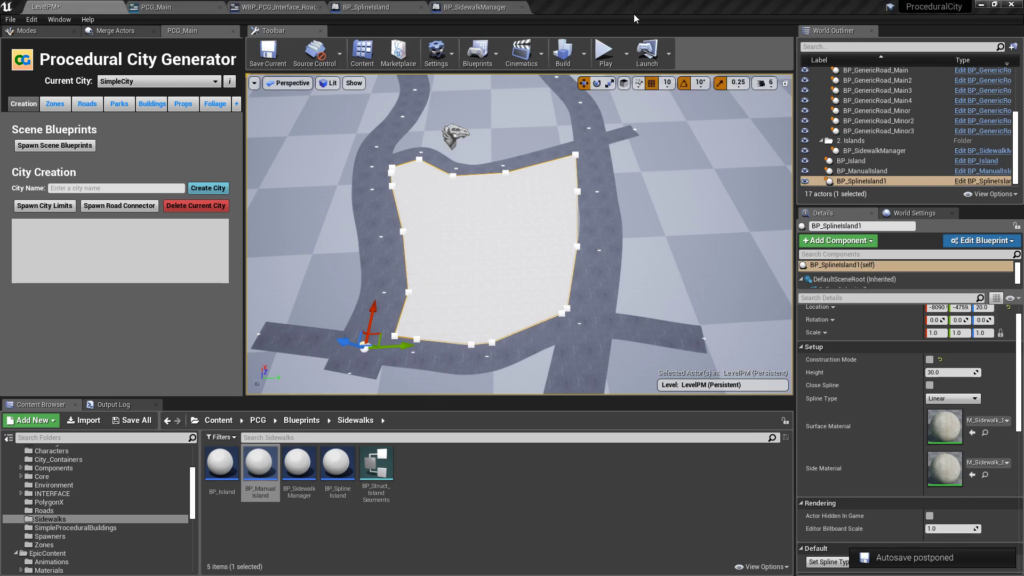